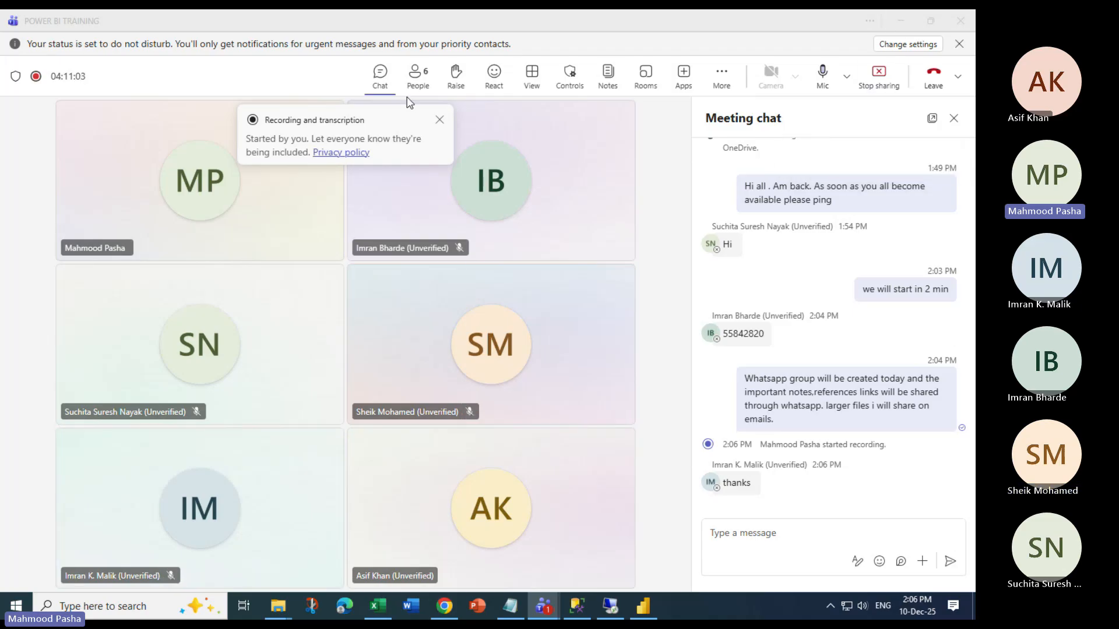
Switch from the meeting to Power BI Desktop and check the CarSalesDataForQueries workbook in the CH09 folder
left_click(902, 22)
left_click(645, 603)
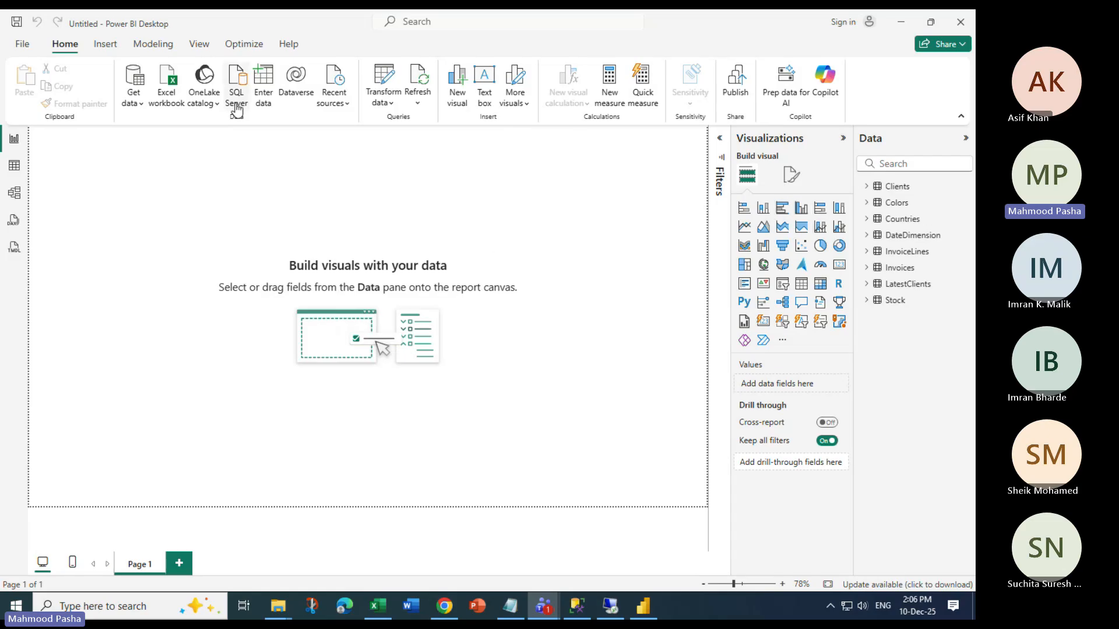
mouse_move(278, 607)
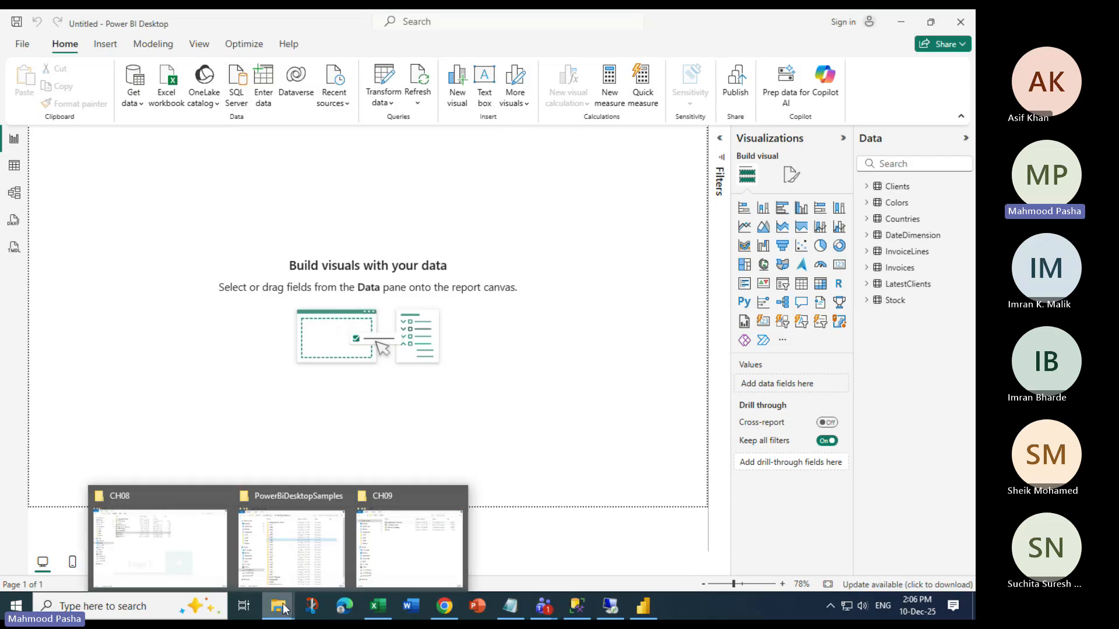
left_click(412, 550)
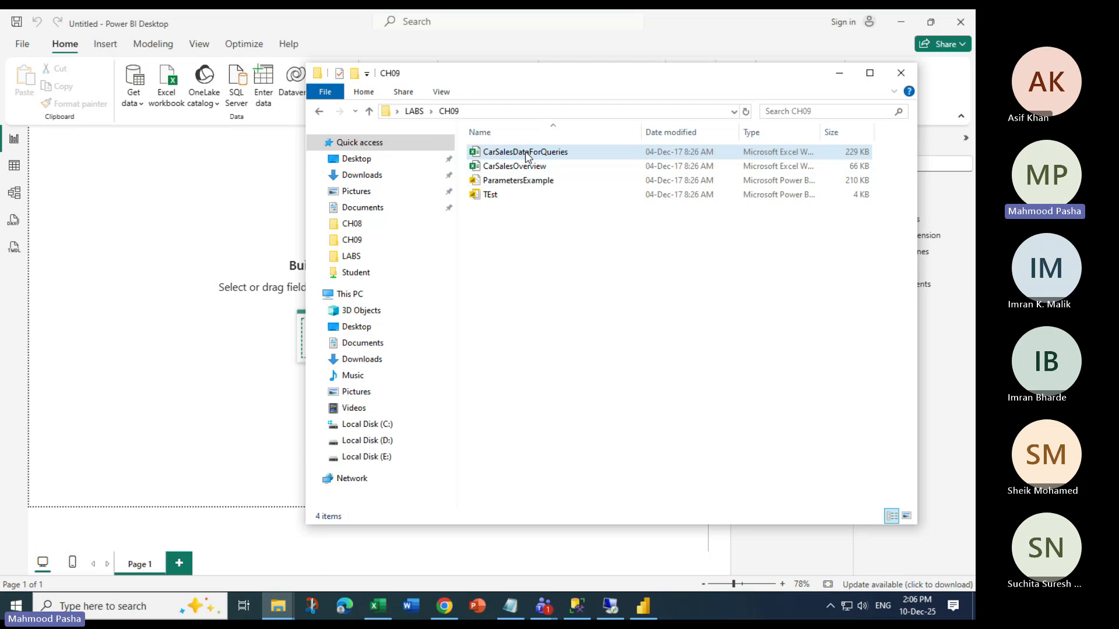
left_click(839, 71)
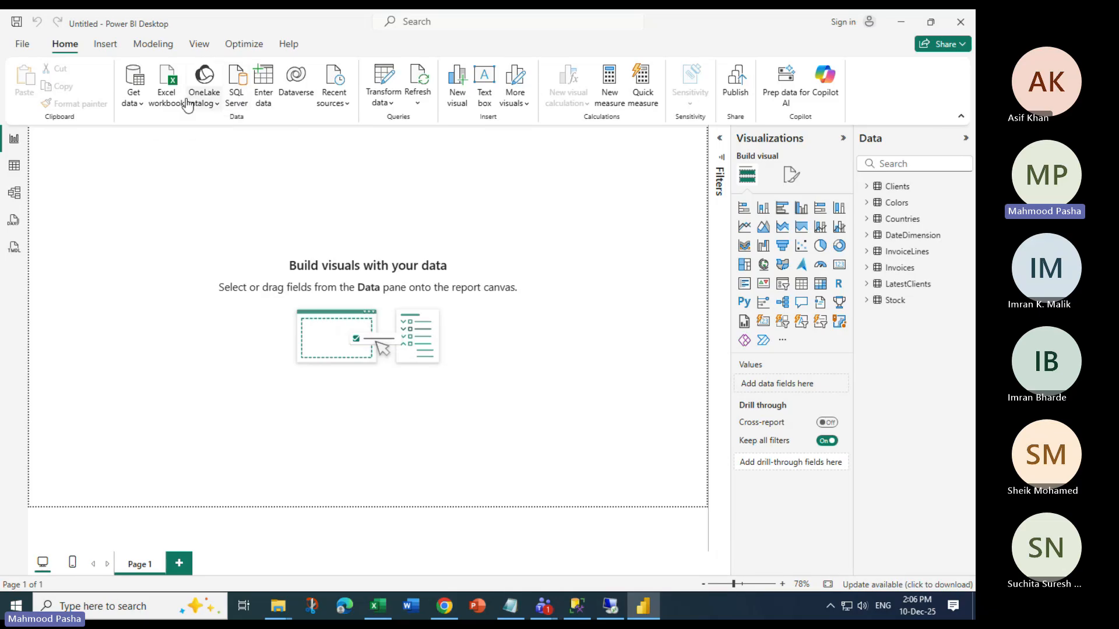
Check the current file's data source settings in Power Query Editor, and return to the report without editing any query
left_click(380, 74)
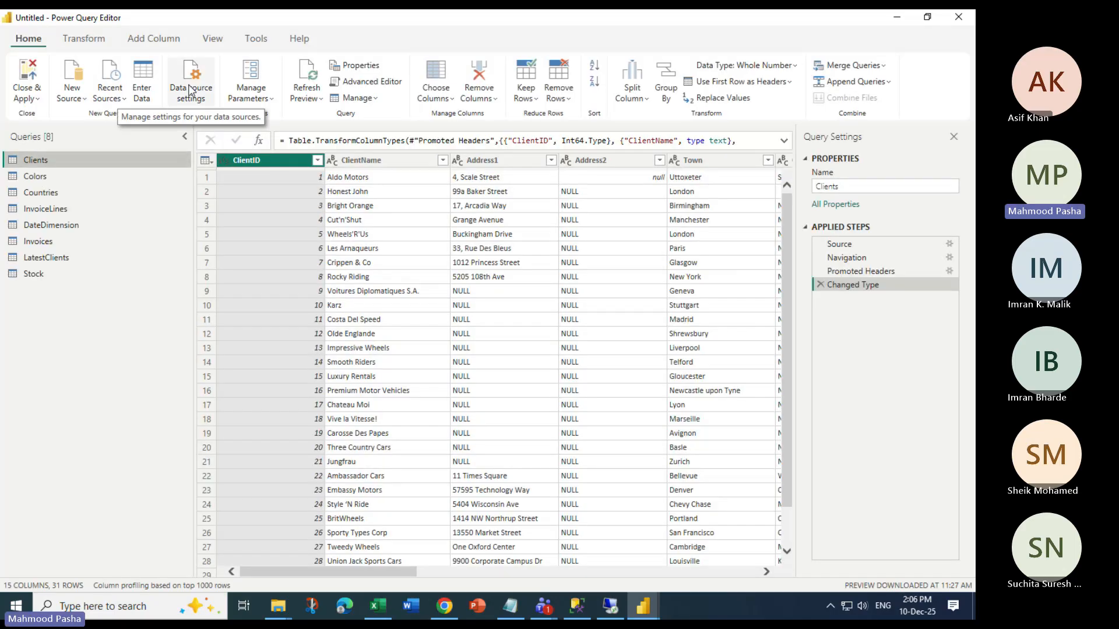
left_click(190, 91)
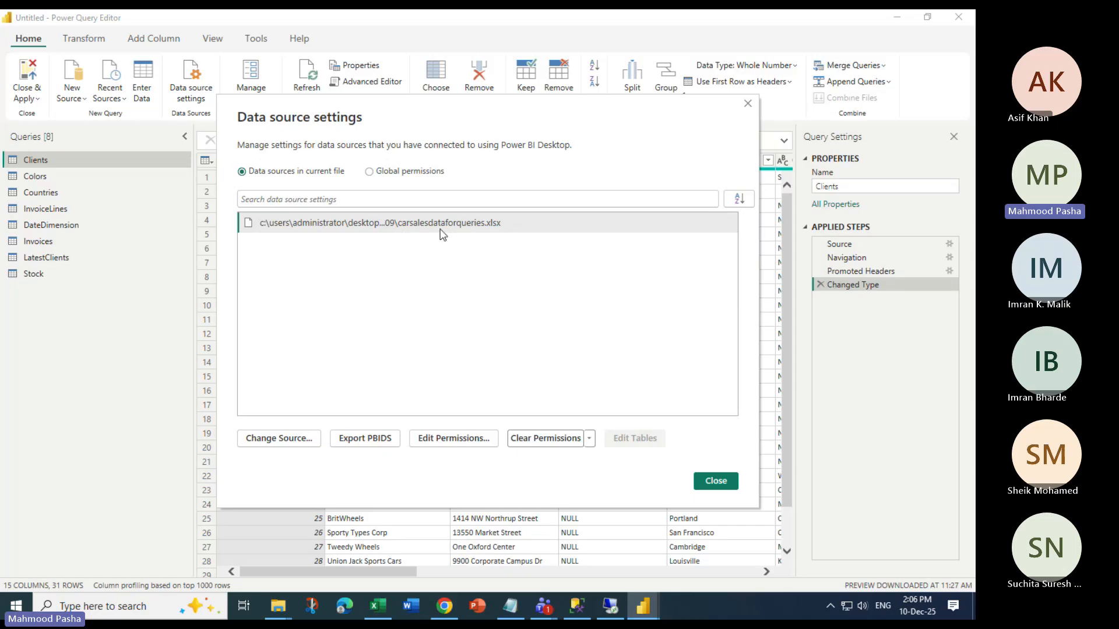
left_click(715, 480)
left_click(27, 75)
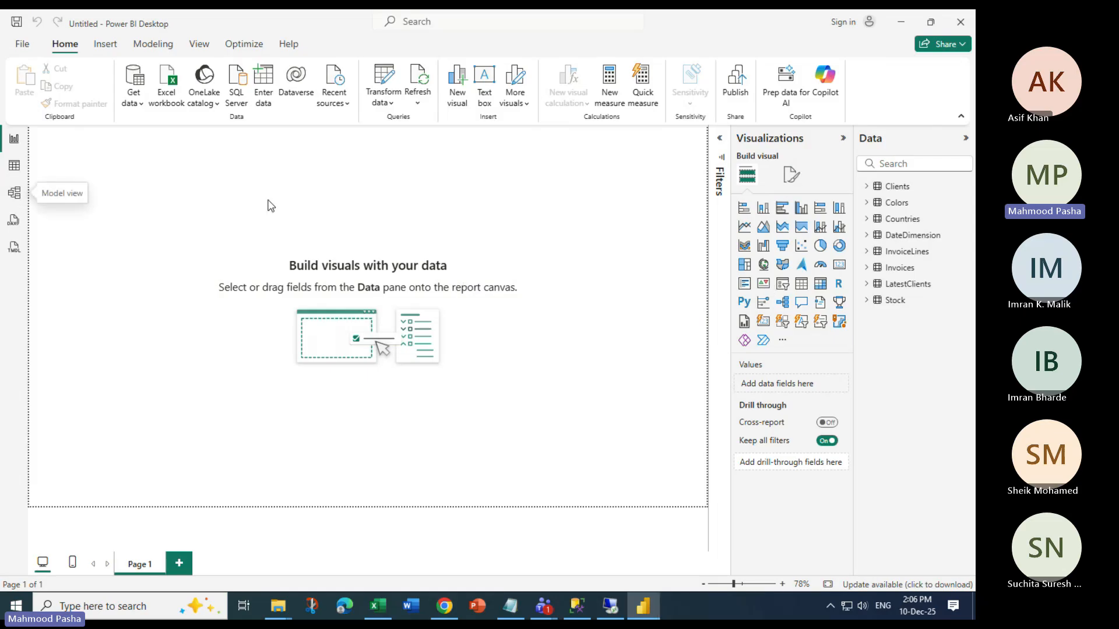
Show the data model diagram and collapse the Properties and Data panes to widen the canvas
left_click(14, 196)
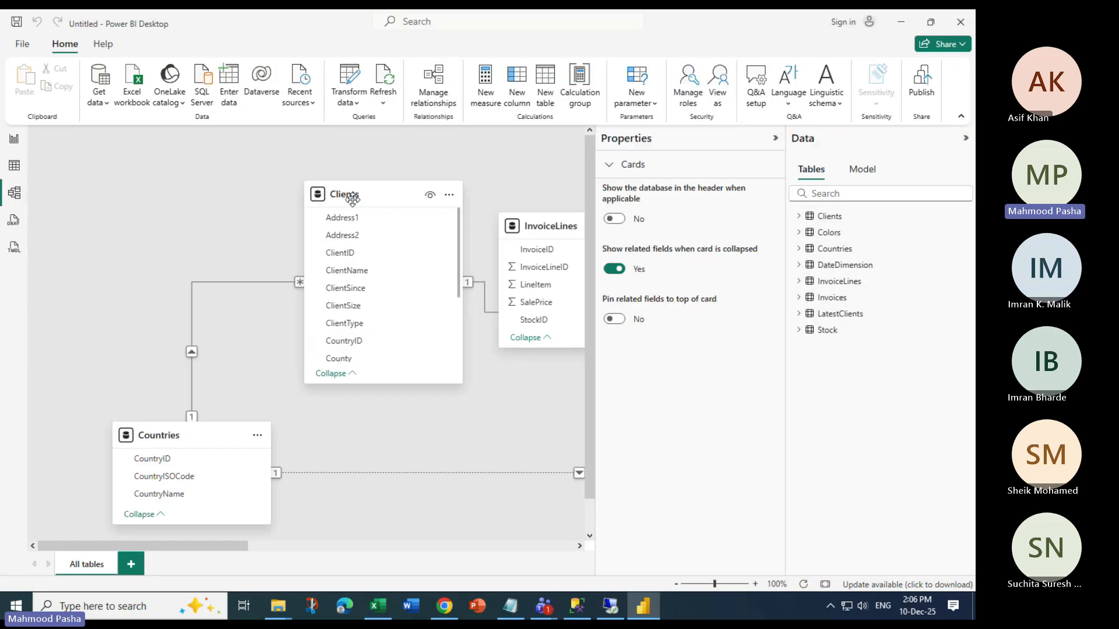
left_click(776, 139)
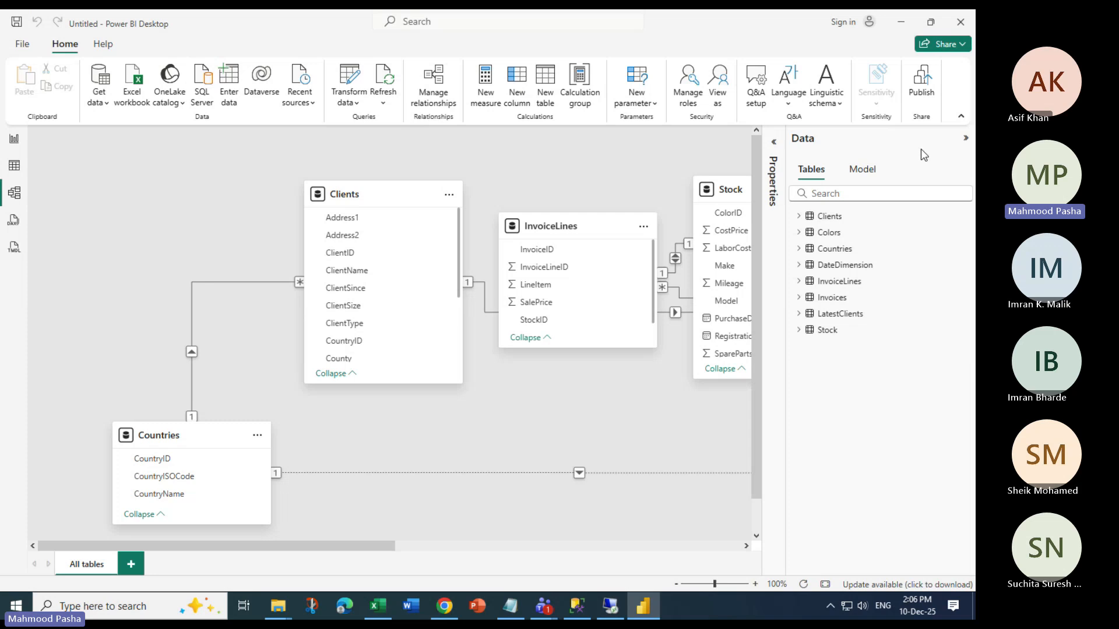
left_click(966, 138)
mouse_move(459, 541)
left_mouse_down()
mouse_move(739, 540)
mouse_move(459, 541)
left_mouse_up()
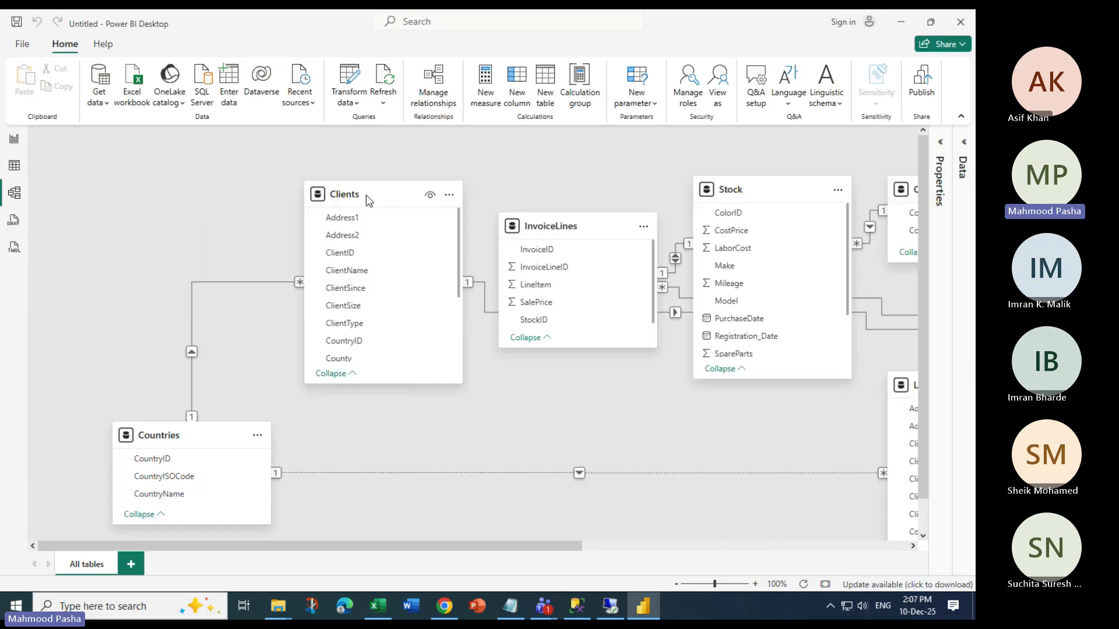
Rearrange the diagram by moving Clients and InvoiceLines leftward and placing Stock below InvoiceLines
left_click_drag(370, 198, 282, 193)
left_click_drag(559, 222, 467, 189)
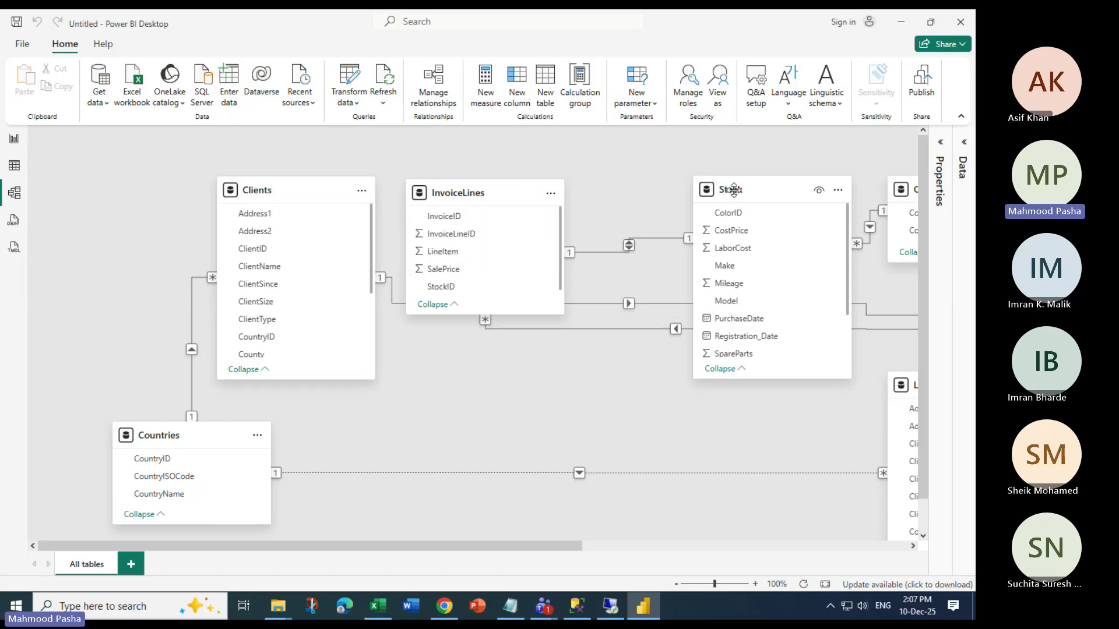
left_click_drag(721, 181, 584, 378)
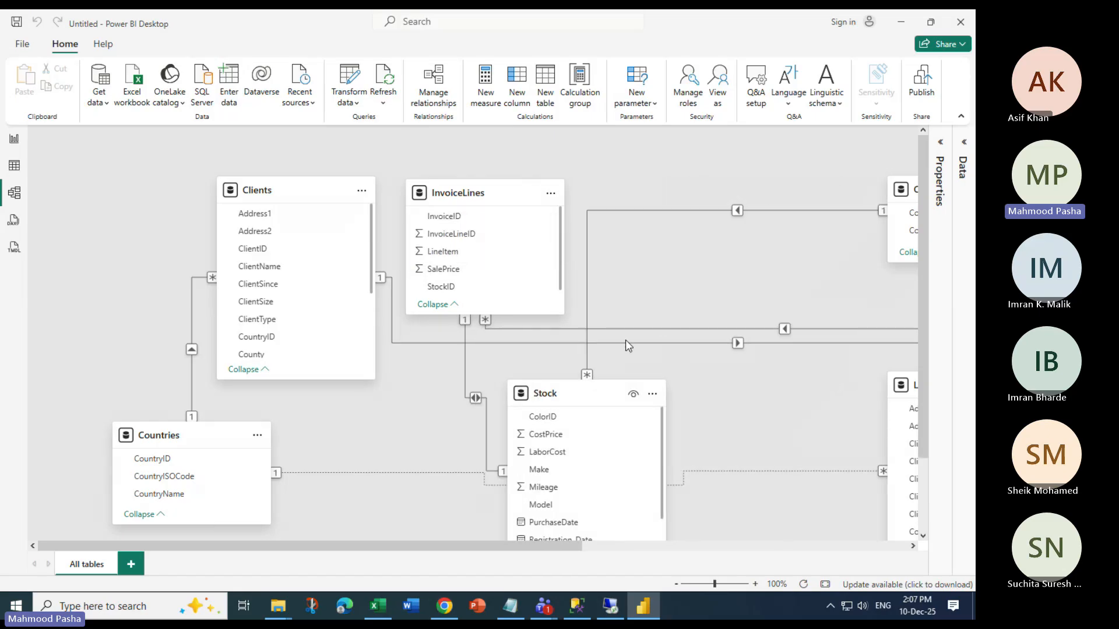
Delete the relationship that runs from the Clients table beneath InvoiceLines and above Stock
left_click(624, 342)
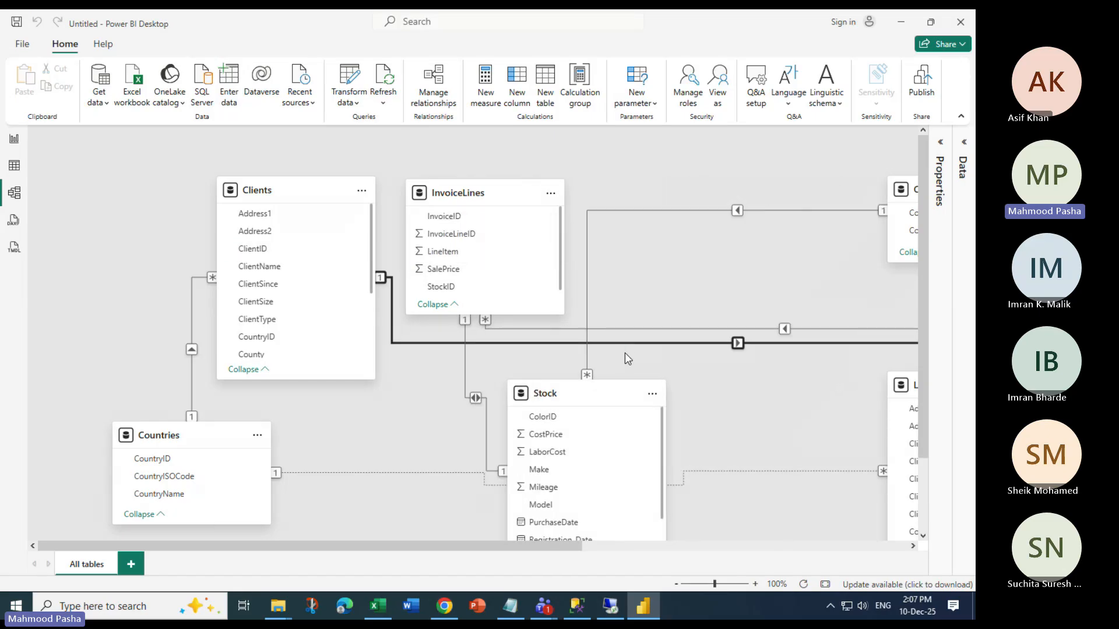
key("Delete")
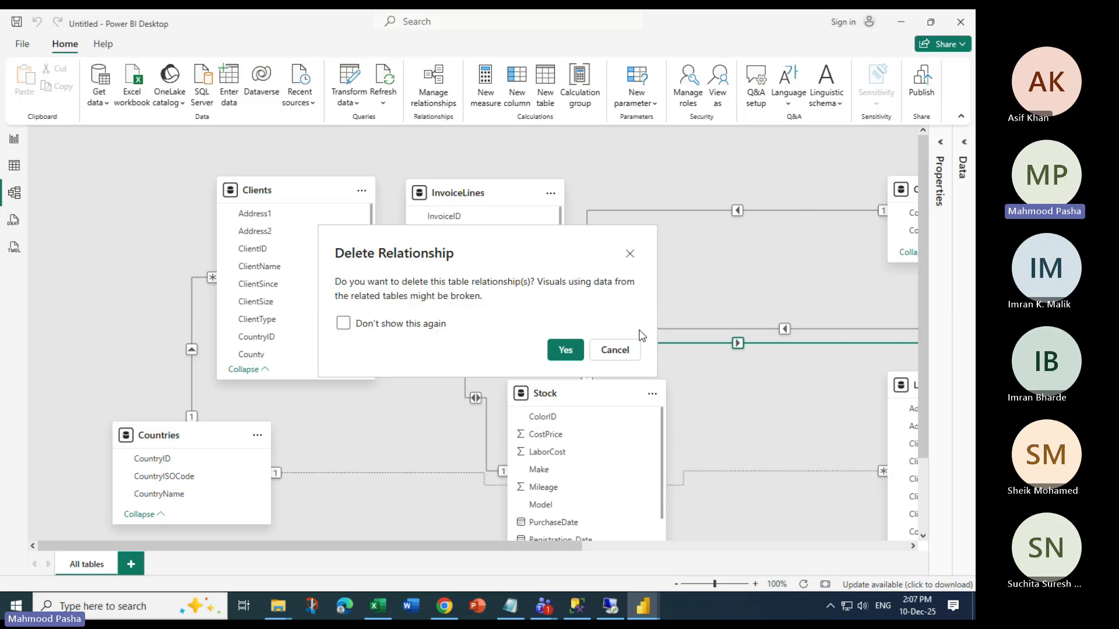
left_click(566, 350)
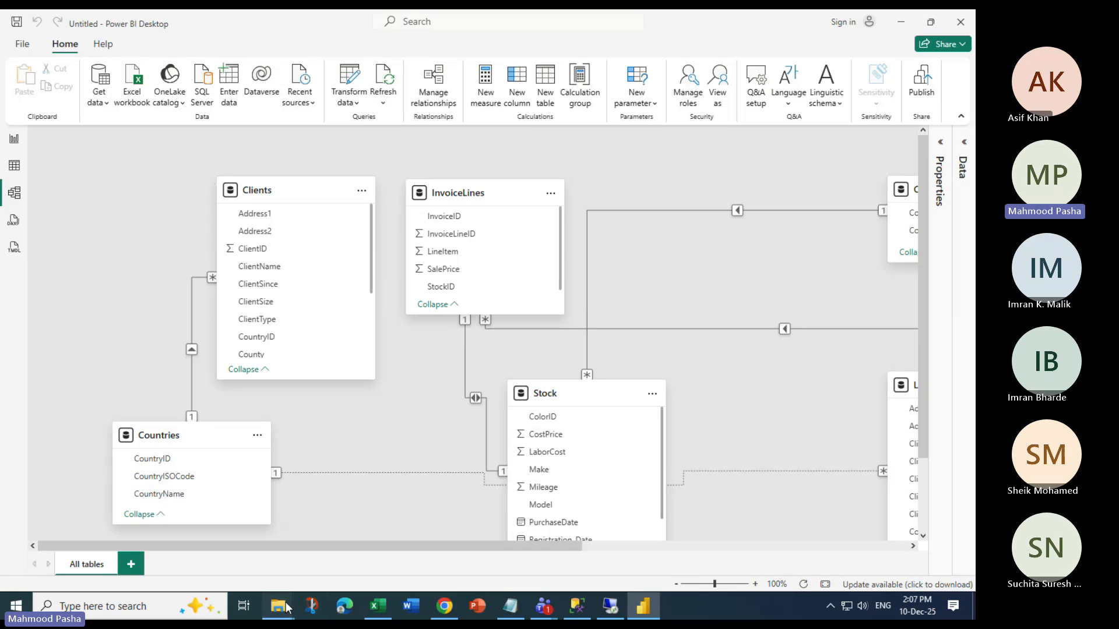
Look up the CarSalesDataForQueries source workbook in the CH09 folder and return to the model diagram
mouse_move(278, 606)
left_click(400, 543)
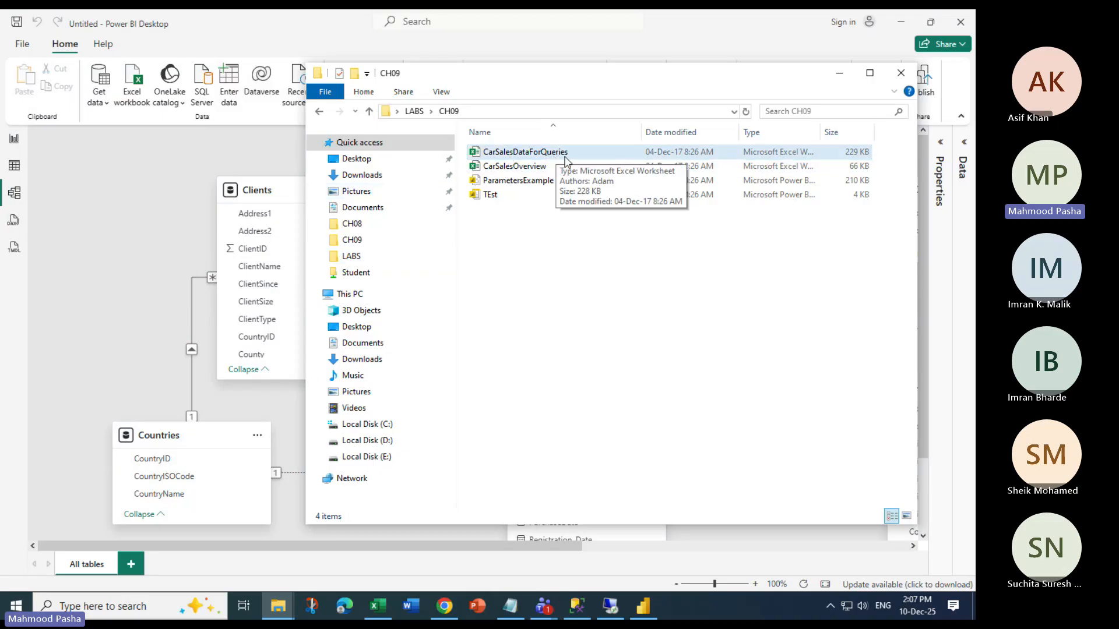
left_click(839, 73)
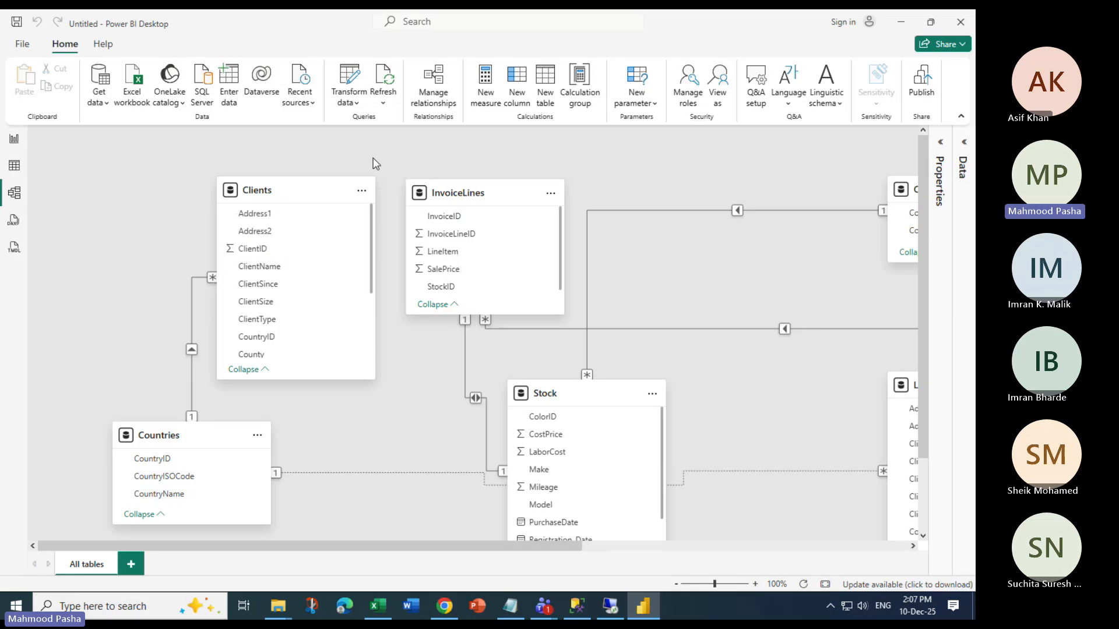
Try to delete all relationships at once in the relationship manager, and close it
left_click(436, 82)
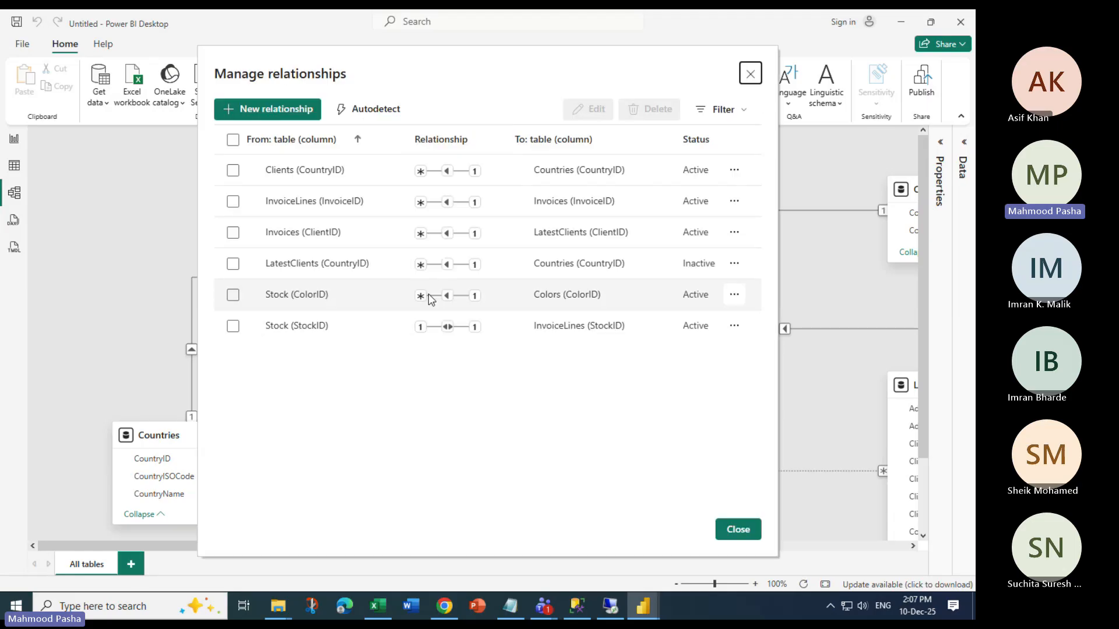
left_click_drag(361, 90, 499, 85)
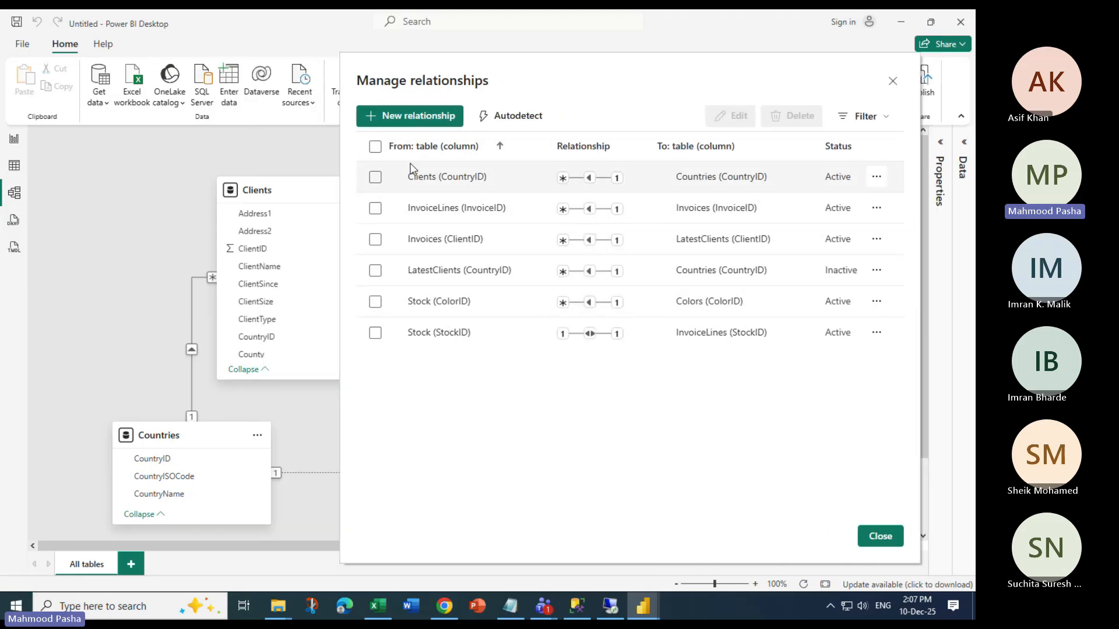
left_click(375, 147)
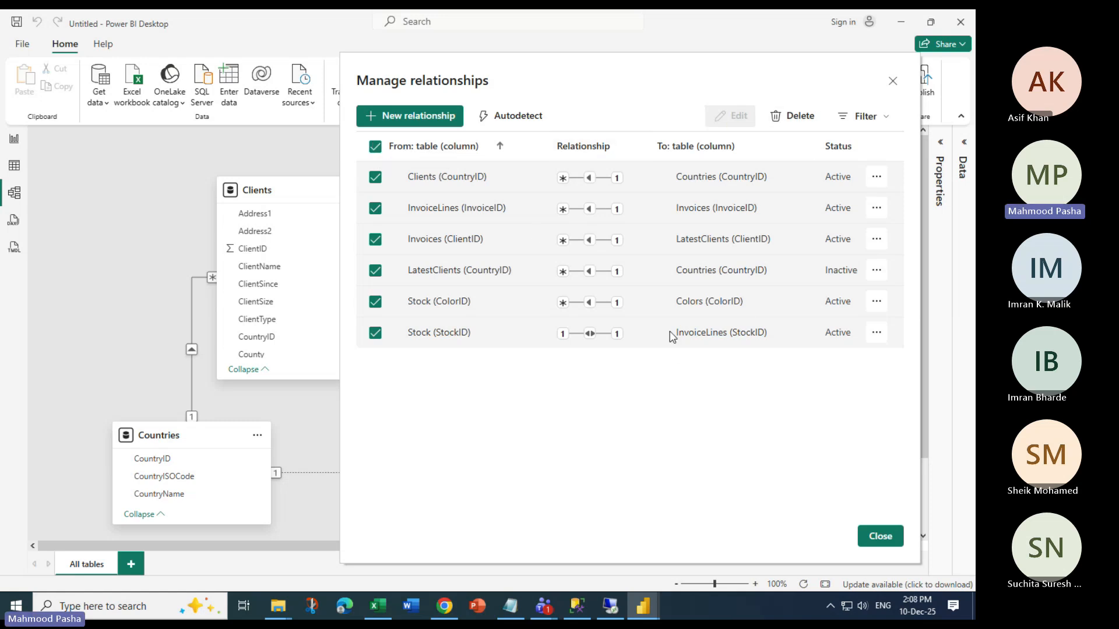
key("Delete")
left_click(757, 343)
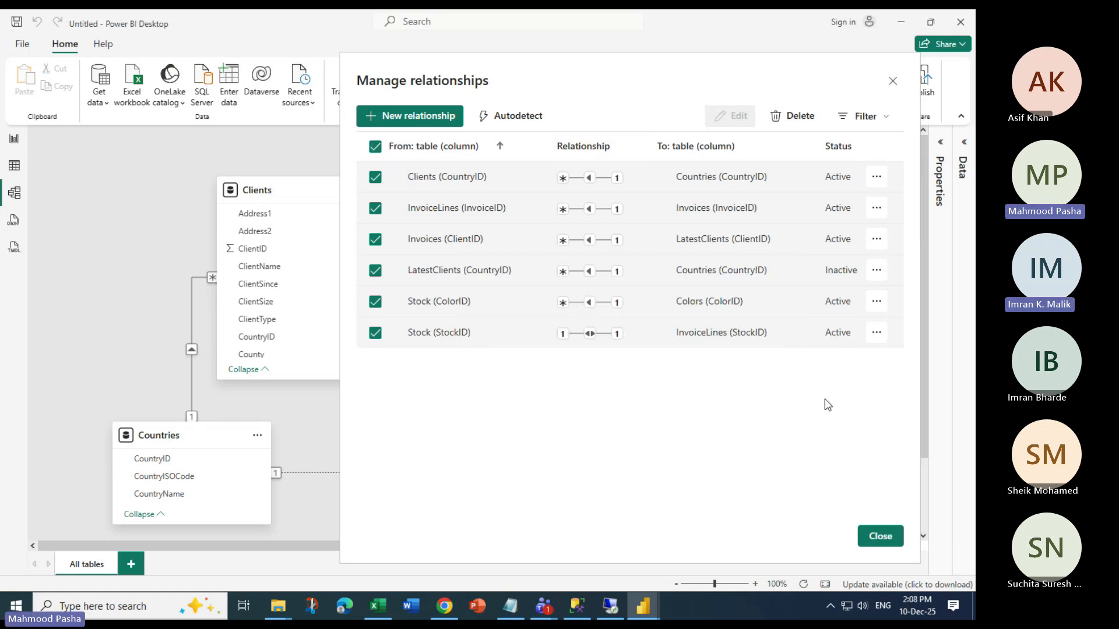
left_click(880, 537)
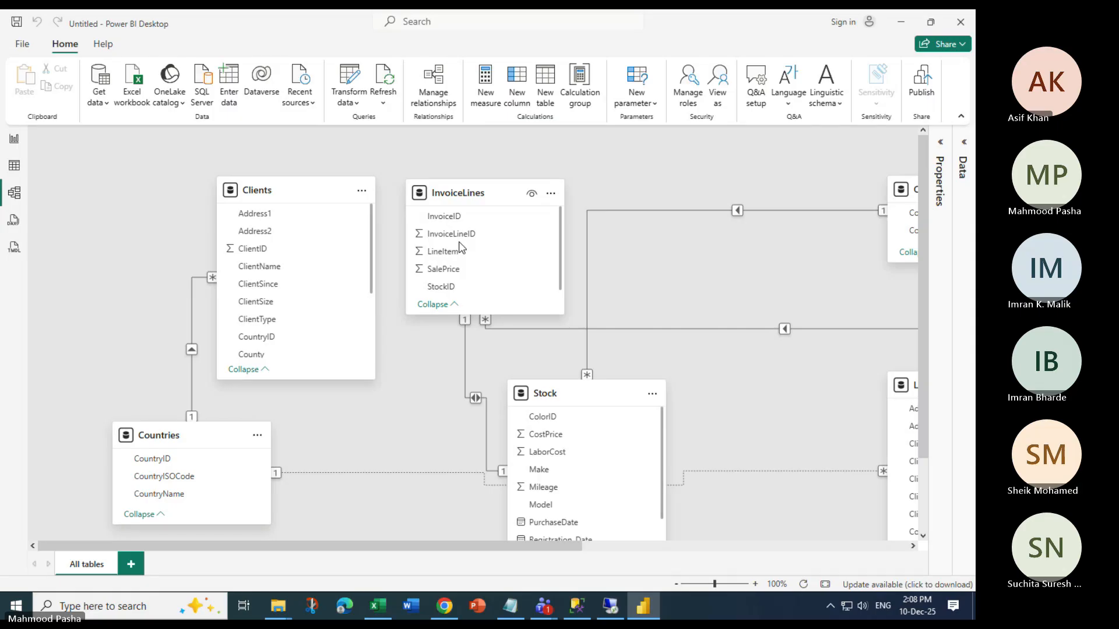
Return to the report canvas and consult the CH09 folder for the CarSalesDataForQueries workbook
left_click(14, 139)
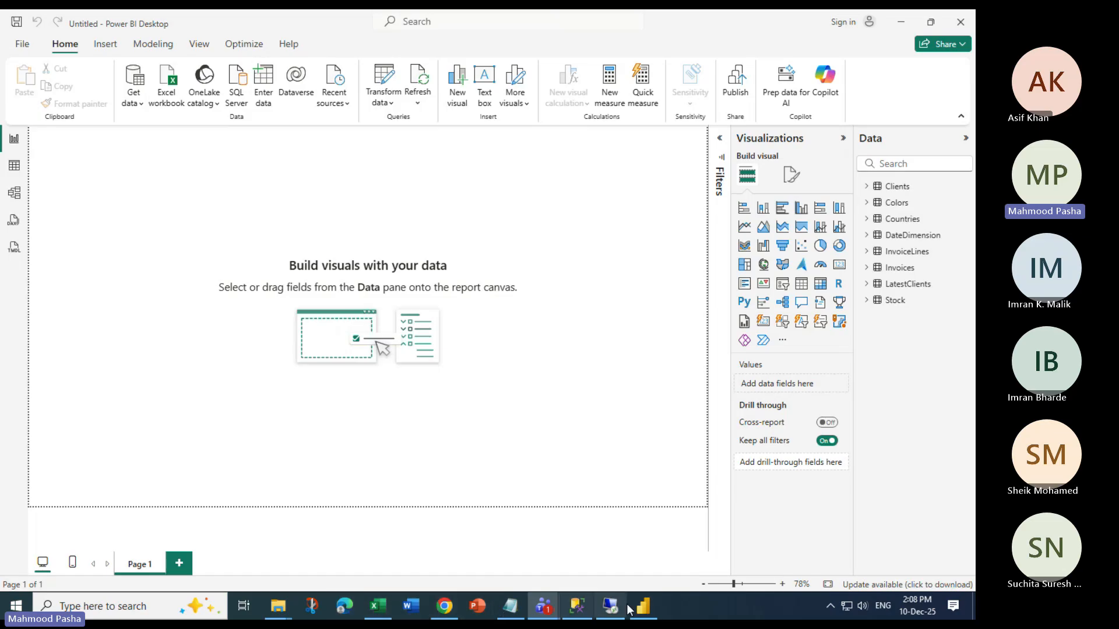
mouse_move(278, 606)
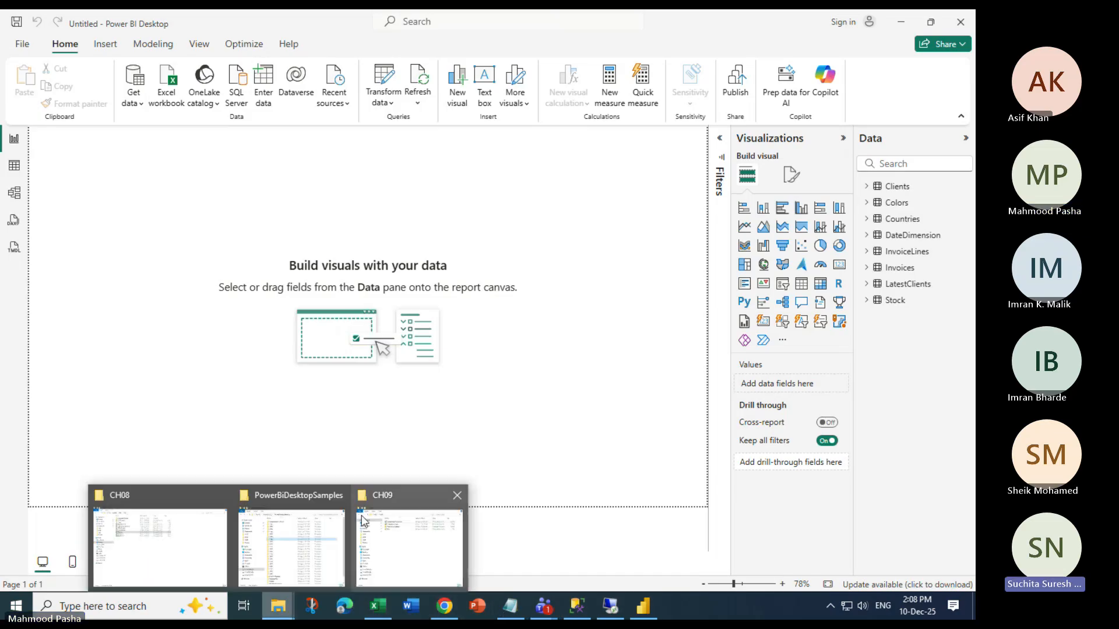
left_click(385, 539)
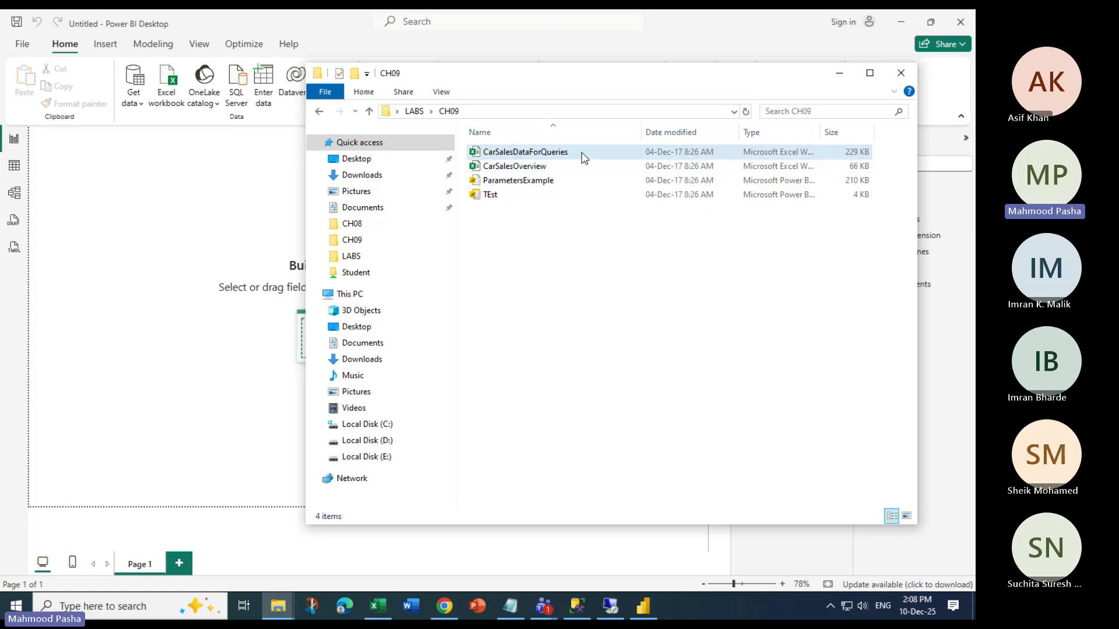
left_click_drag(767, 76, 683, 137)
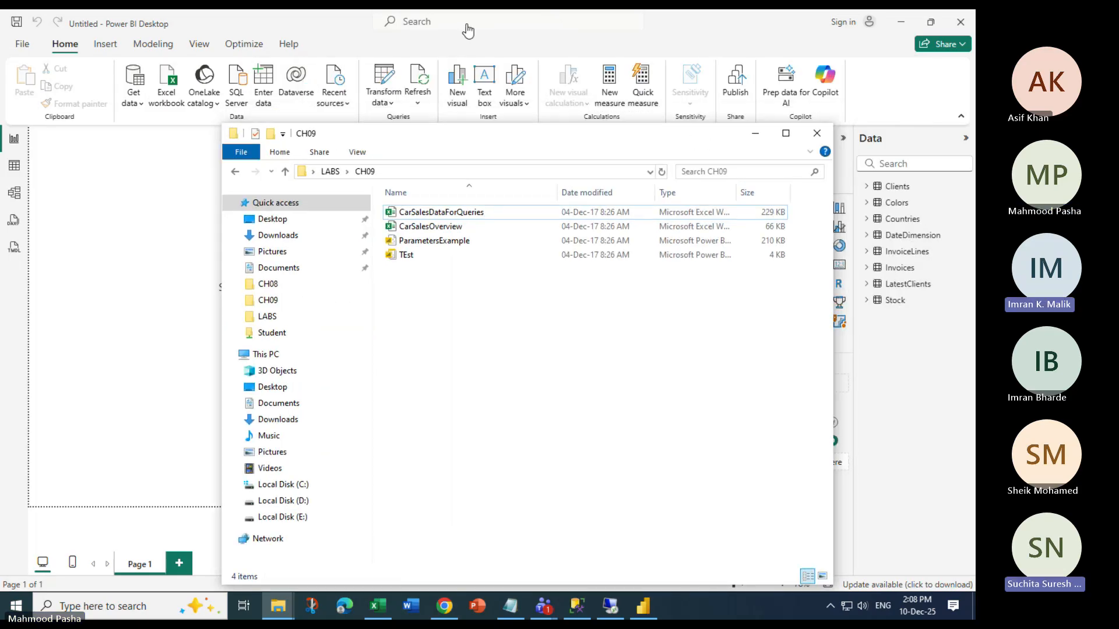
left_click(755, 138)
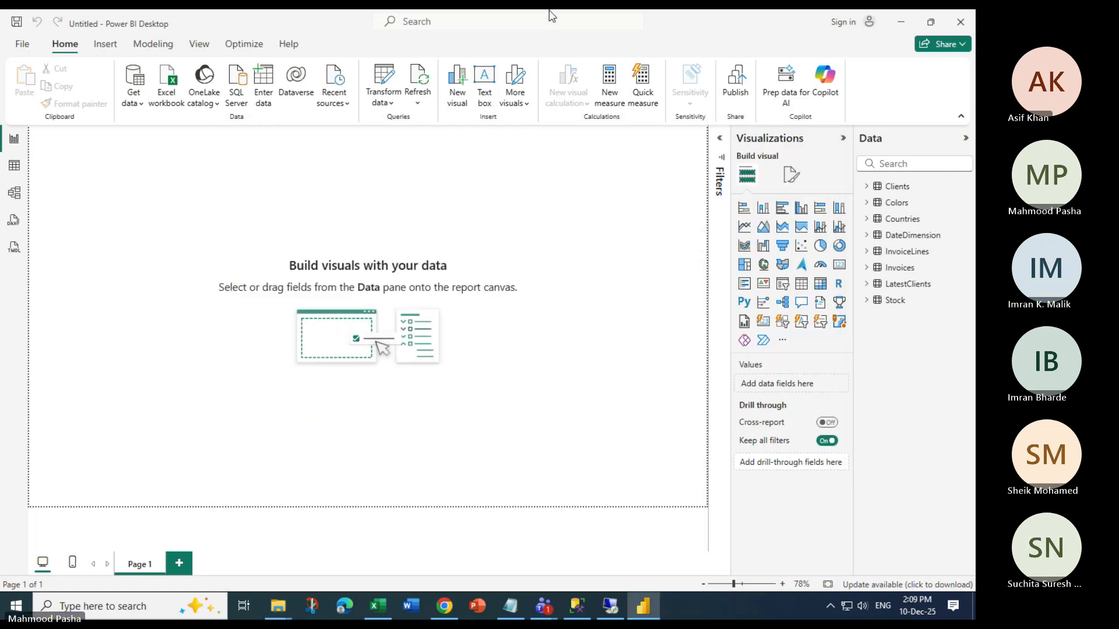
left_click(468, 25)
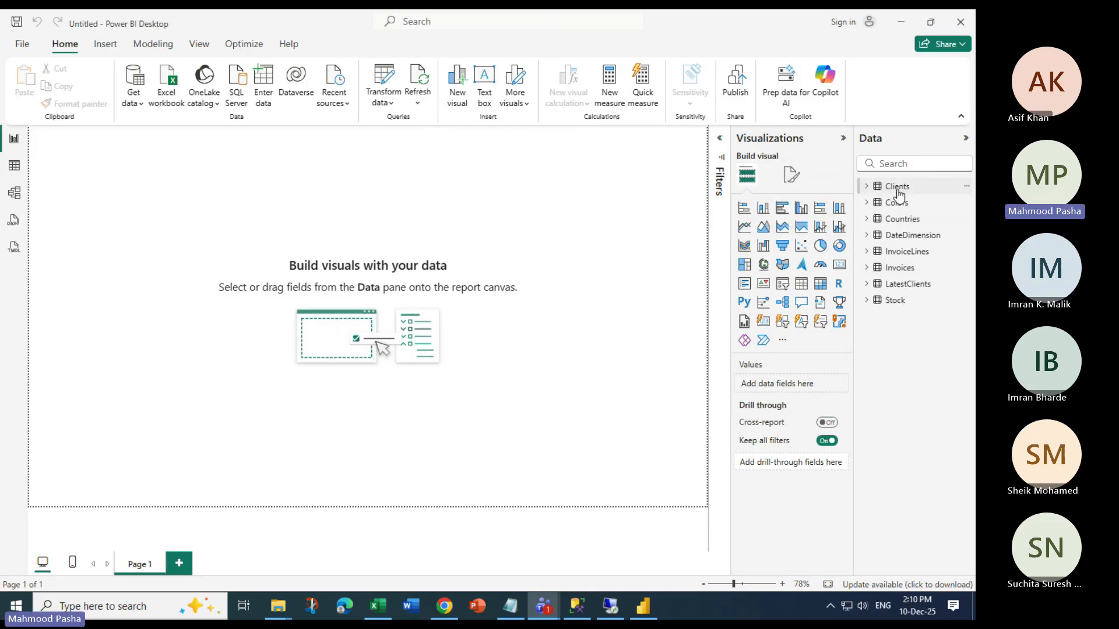
Review the options available for the Clients table, including deleting it from the model, without applying any
mouse_move(898, 195)
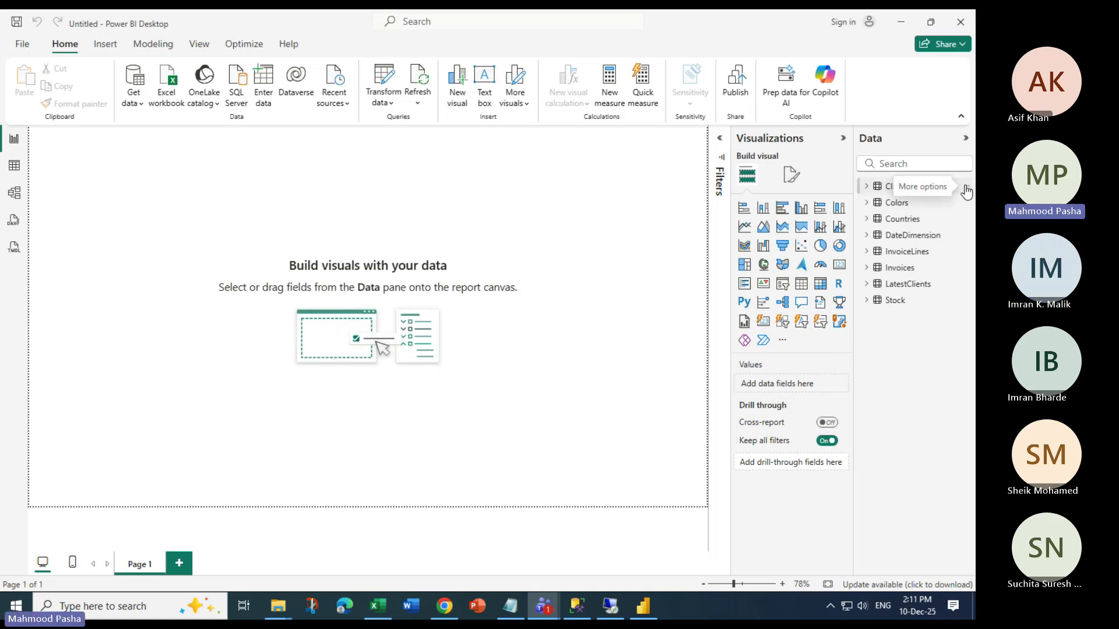
left_click(966, 190)
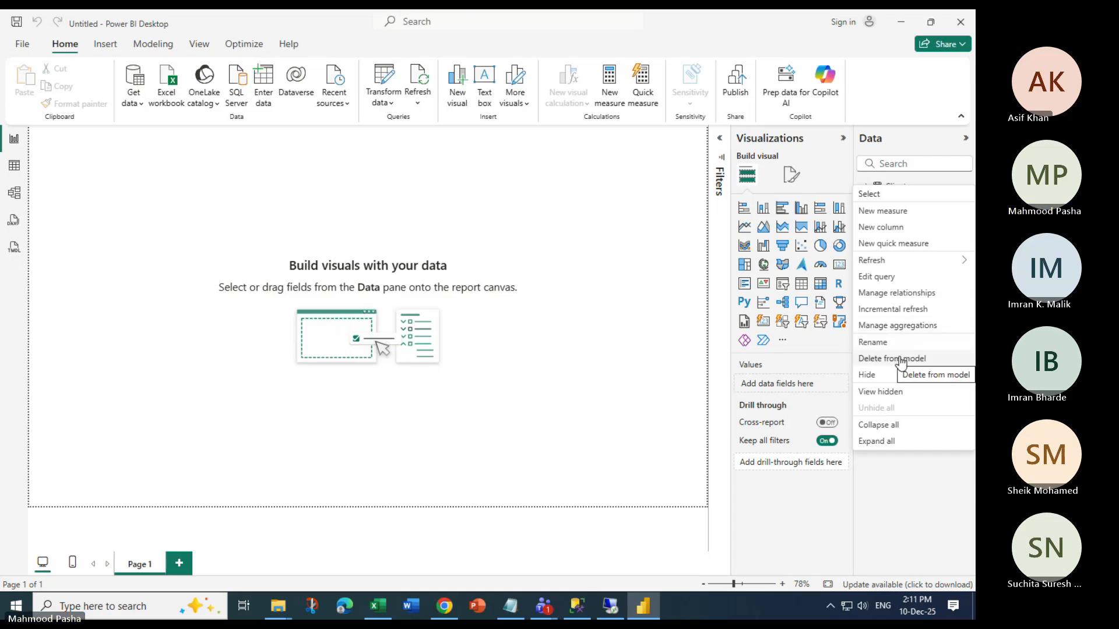
left_click(897, 505)
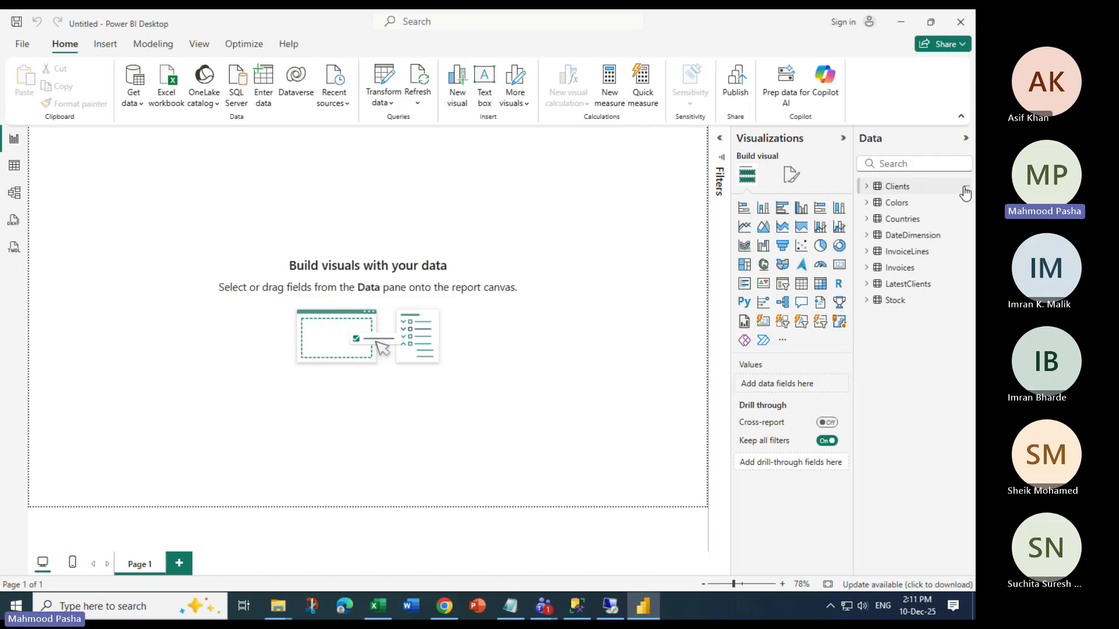
left_click(966, 190)
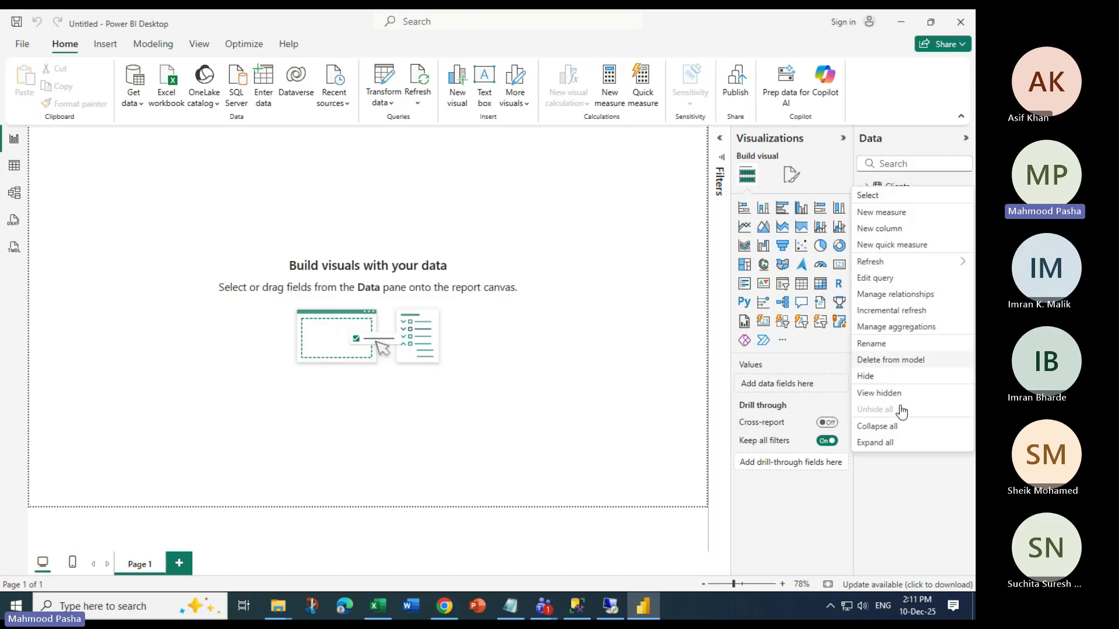
left_click(875, 542)
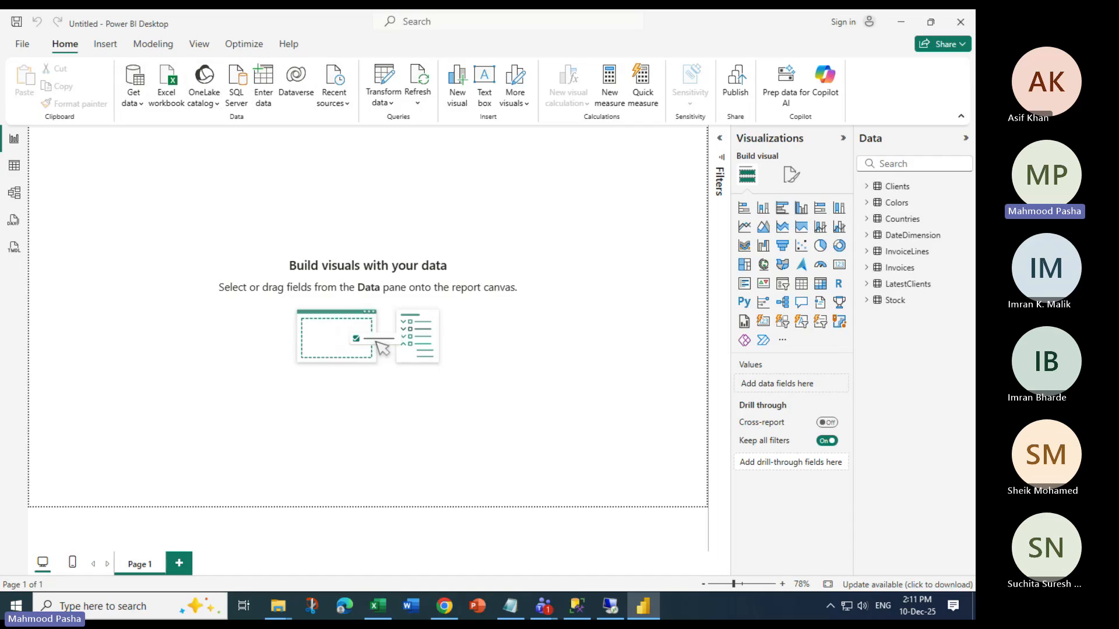
View the Clients table's data grid and return to the model diagram
left_click(16, 167)
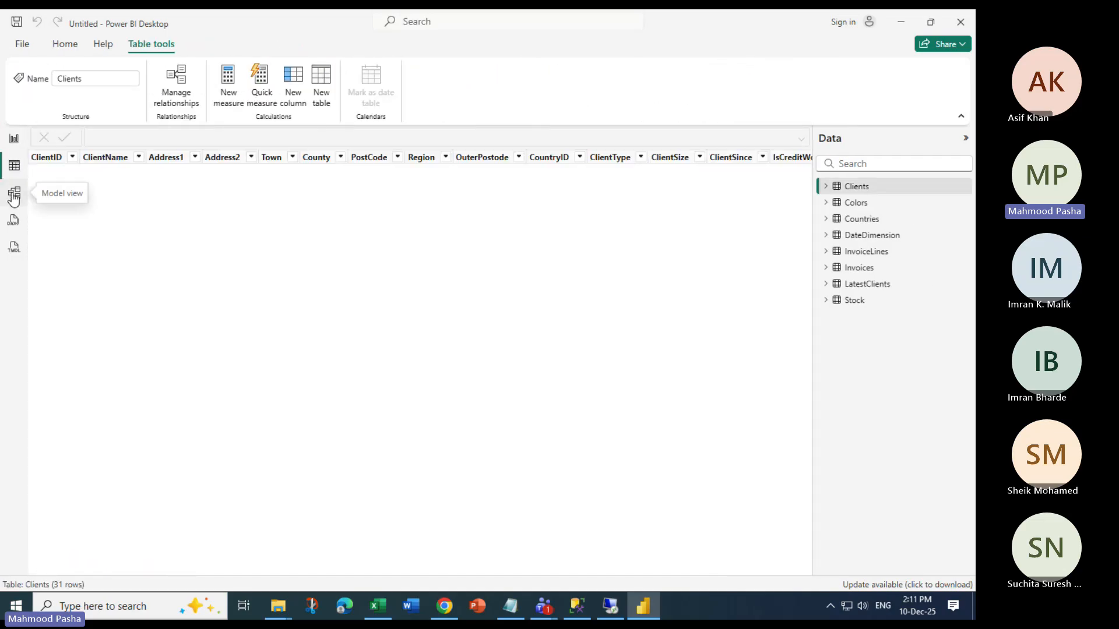
left_click(15, 193)
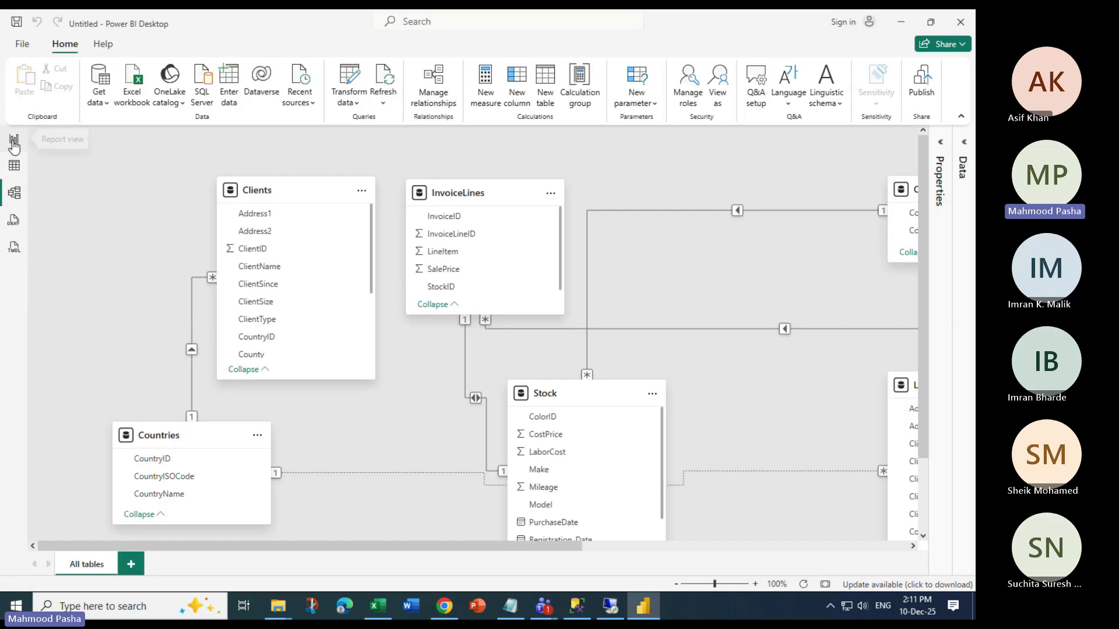
Delete the relationship between the Colors and Stock tables in the model diagram
left_click(15, 143)
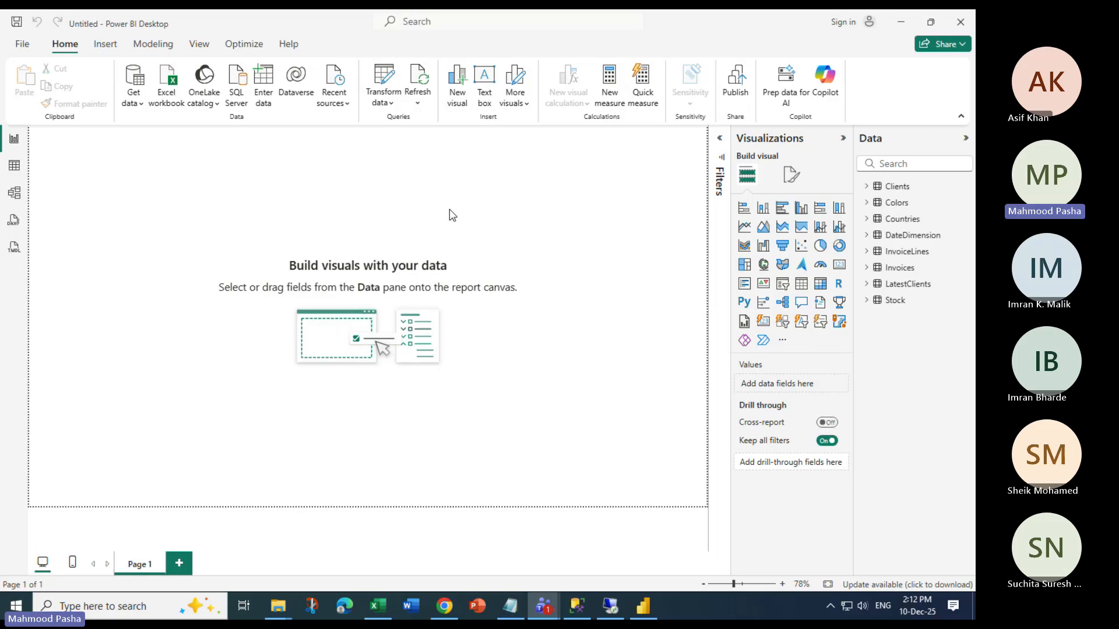
left_click(13, 193)
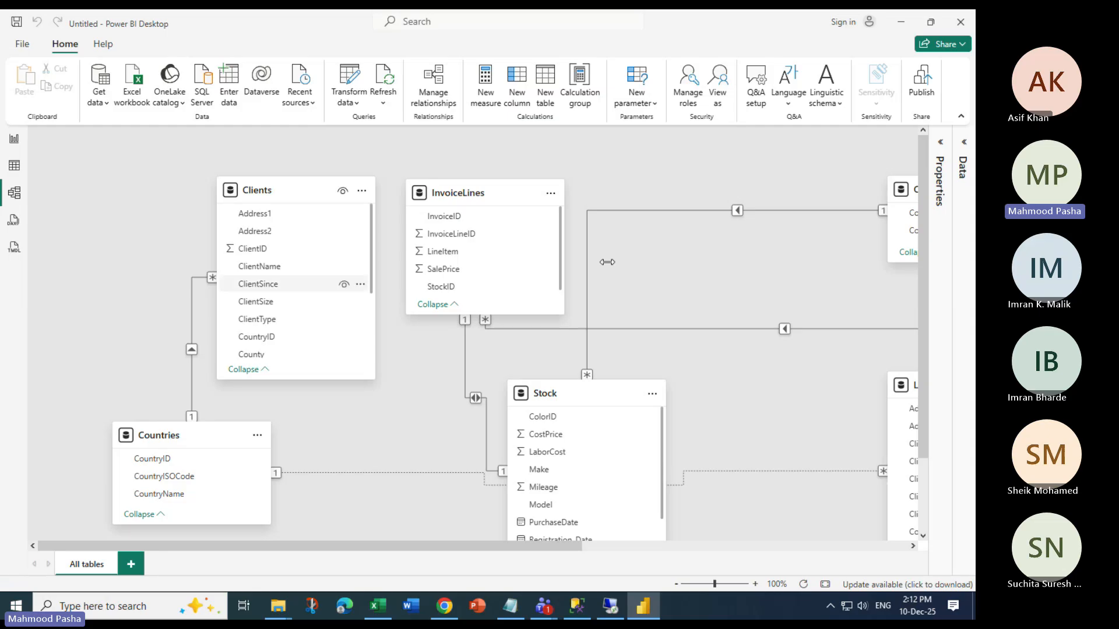
left_click_drag(485, 551, 539, 551)
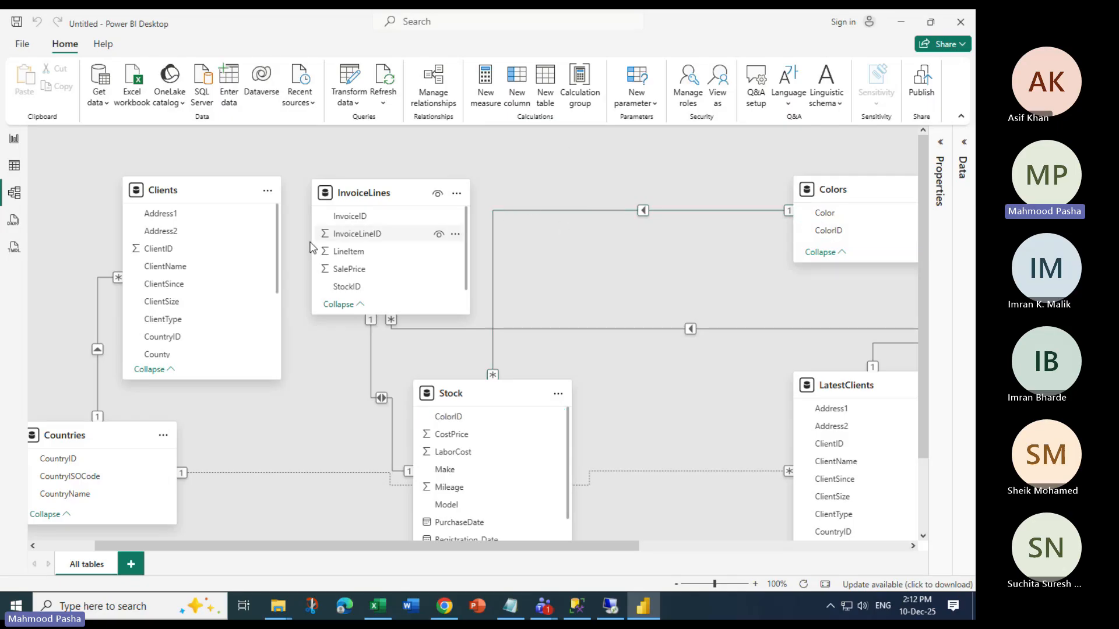
left_click(513, 211)
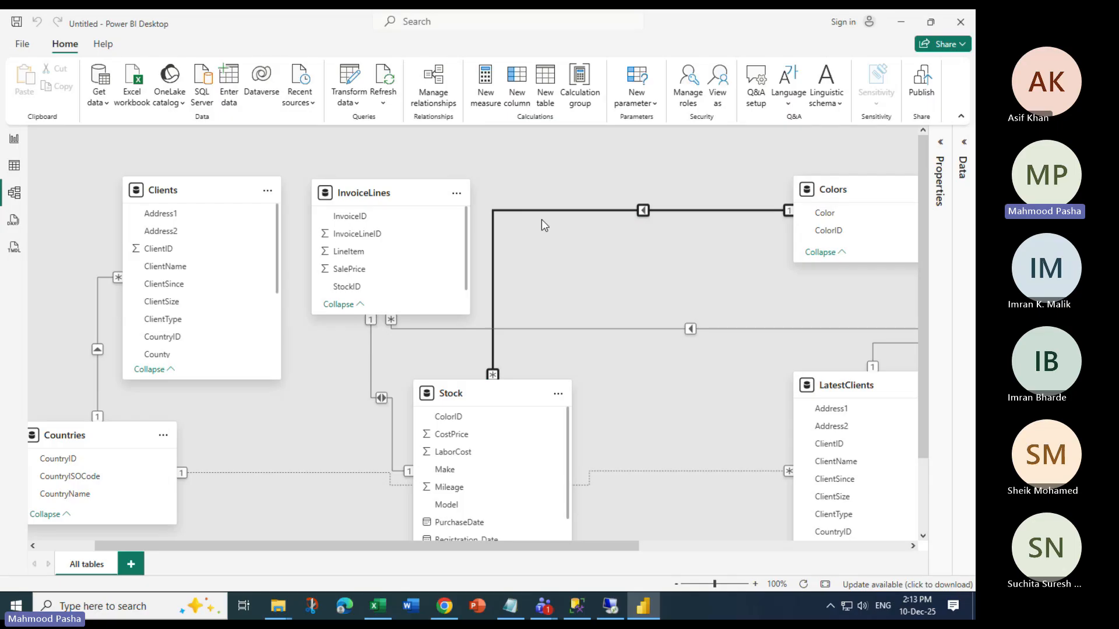
key("Delete")
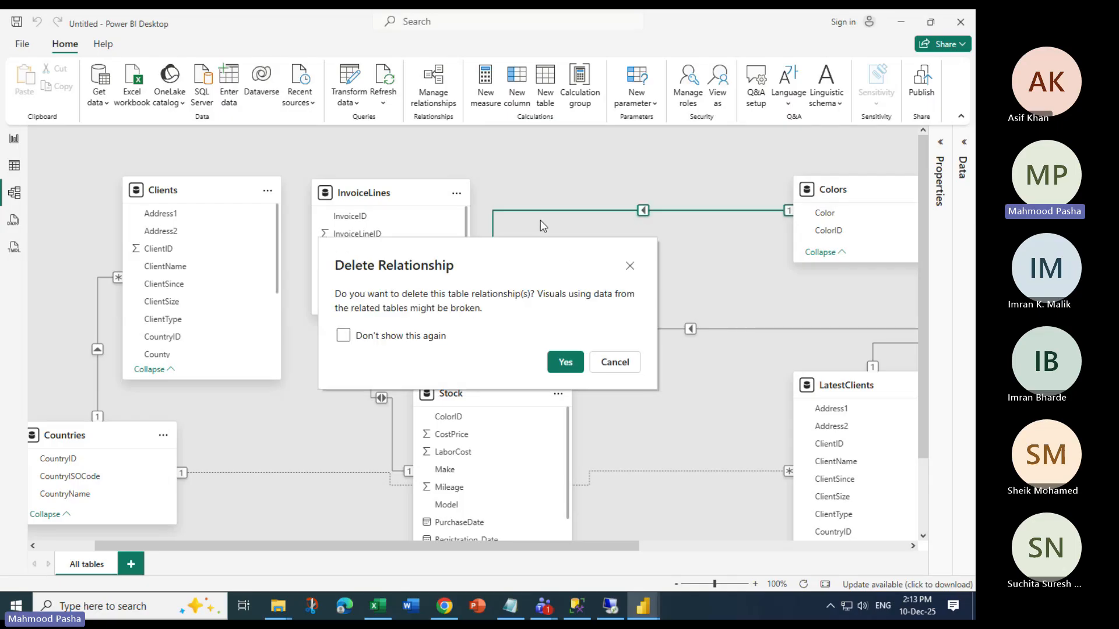
left_click(565, 363)
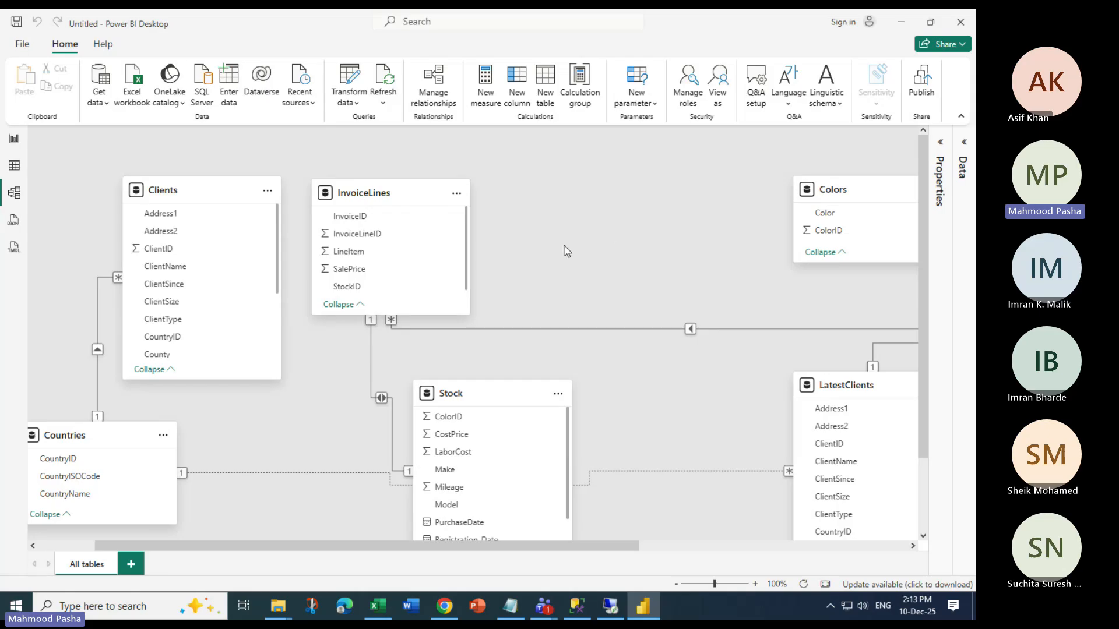
left_click(433, 87)
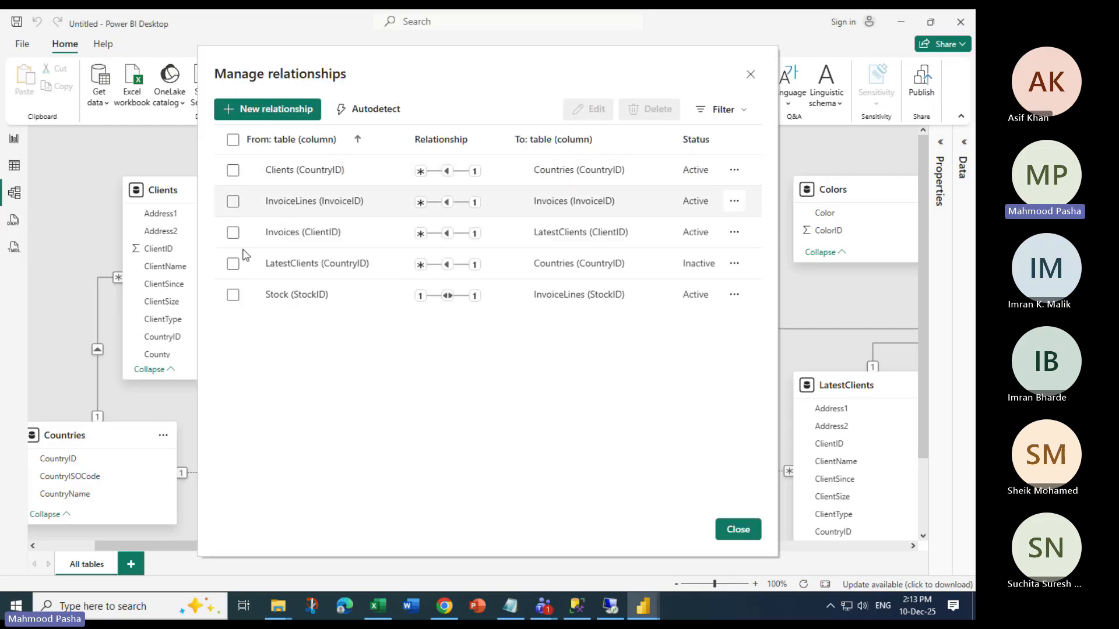
left_click(233, 170)
left_click(234, 202)
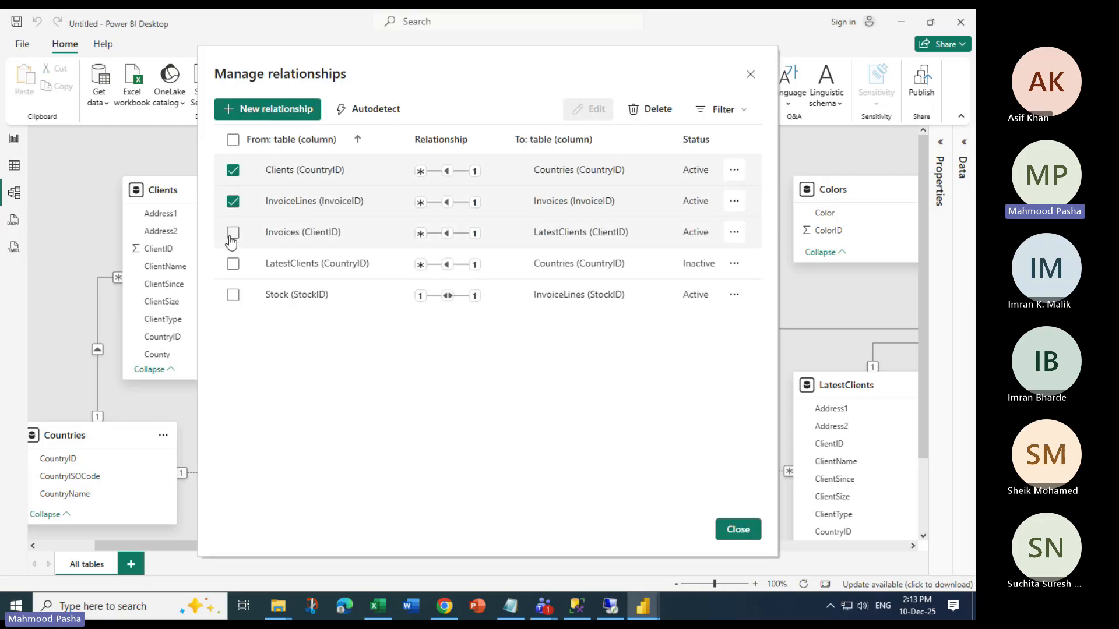
left_click(233, 233)
left_click(751, 74)
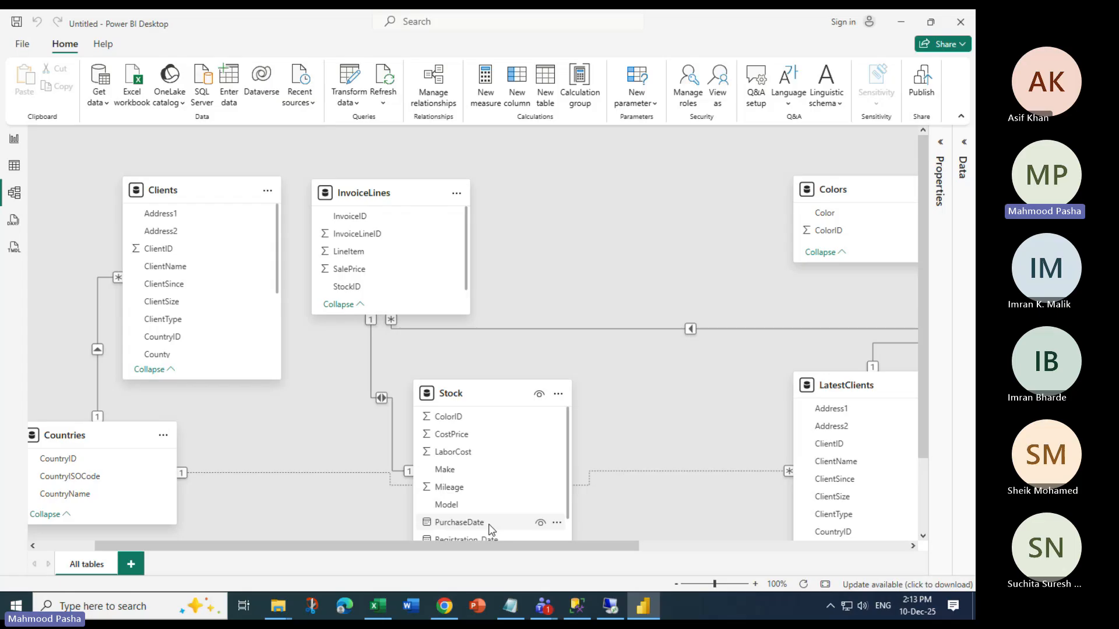
left_click(98, 309)
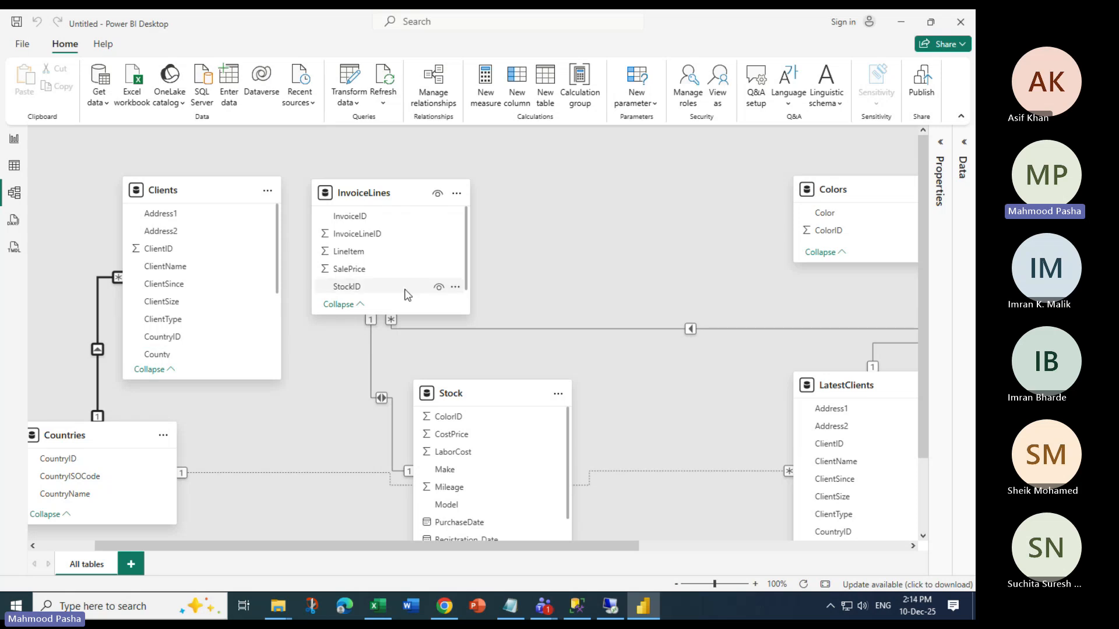
left_click(547, 259)
Delete all remaining table relationships at once in the relationship manager, and close it
left_click(437, 93)
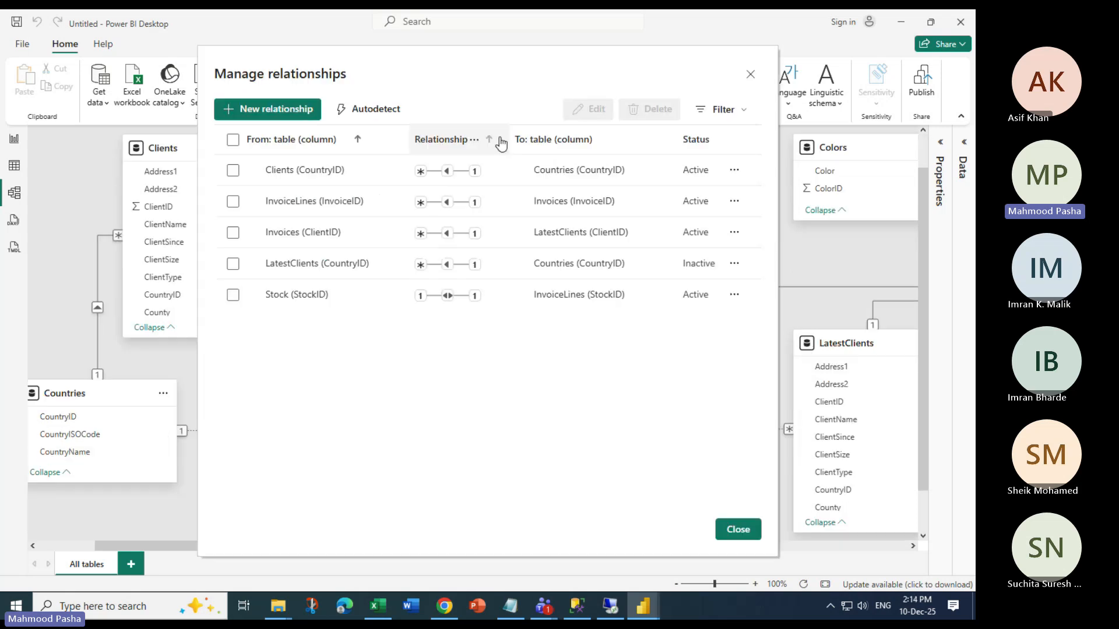
left_click(233, 140)
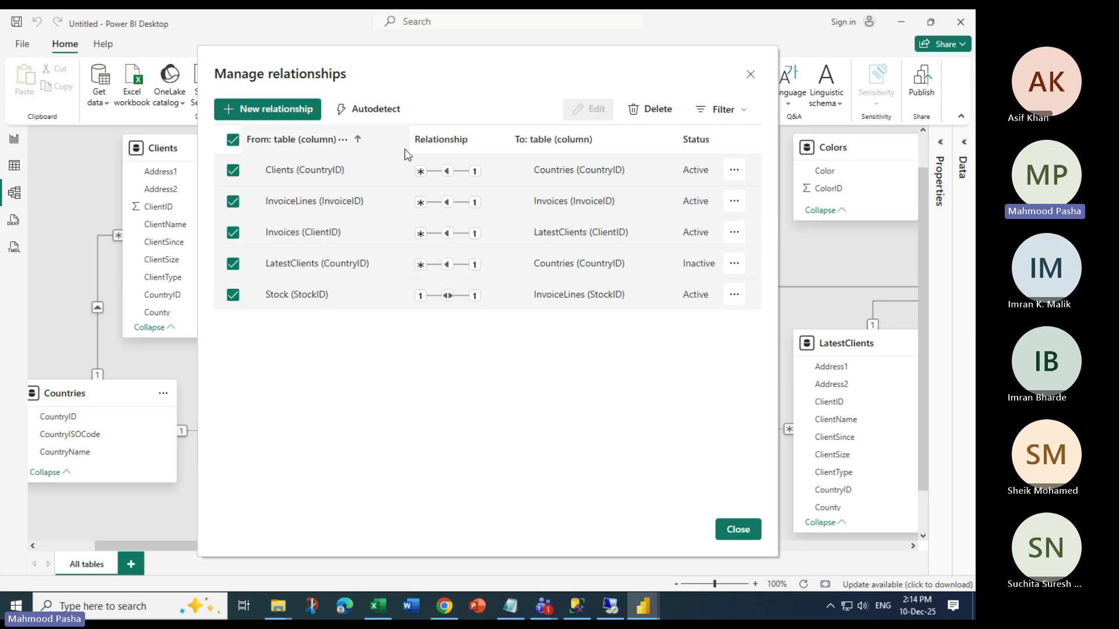
left_click(655, 110)
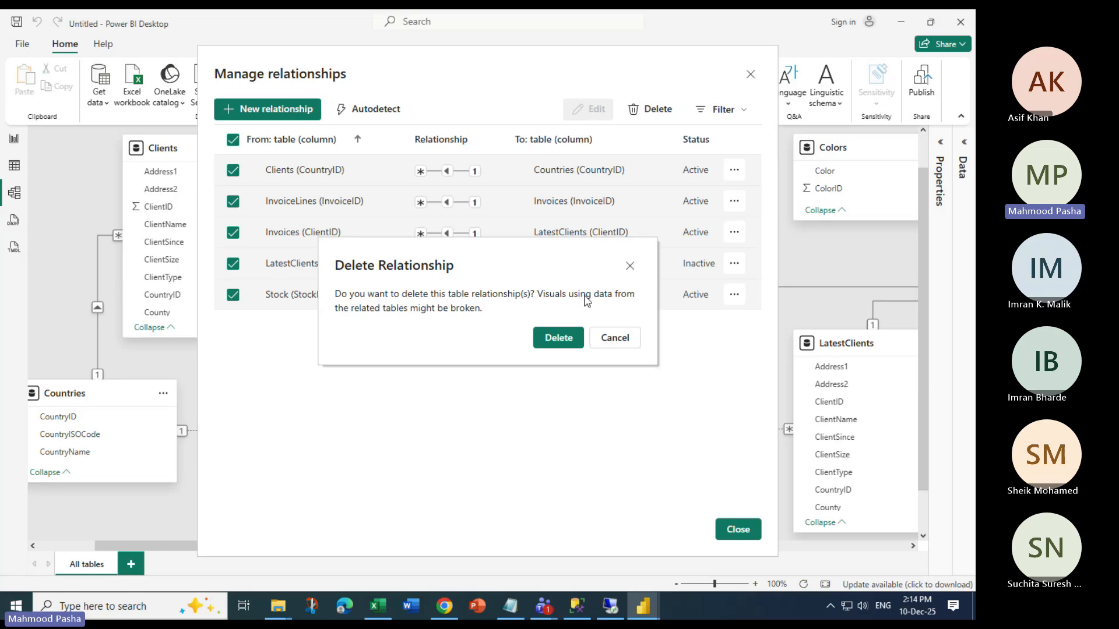
left_click(554, 343)
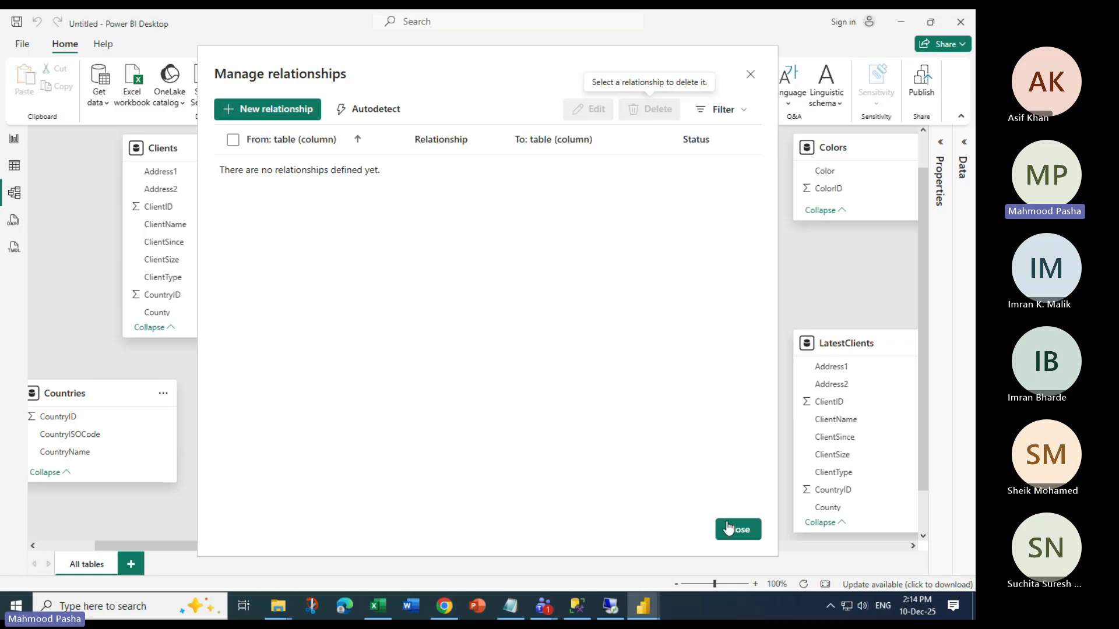
left_click(736, 529)
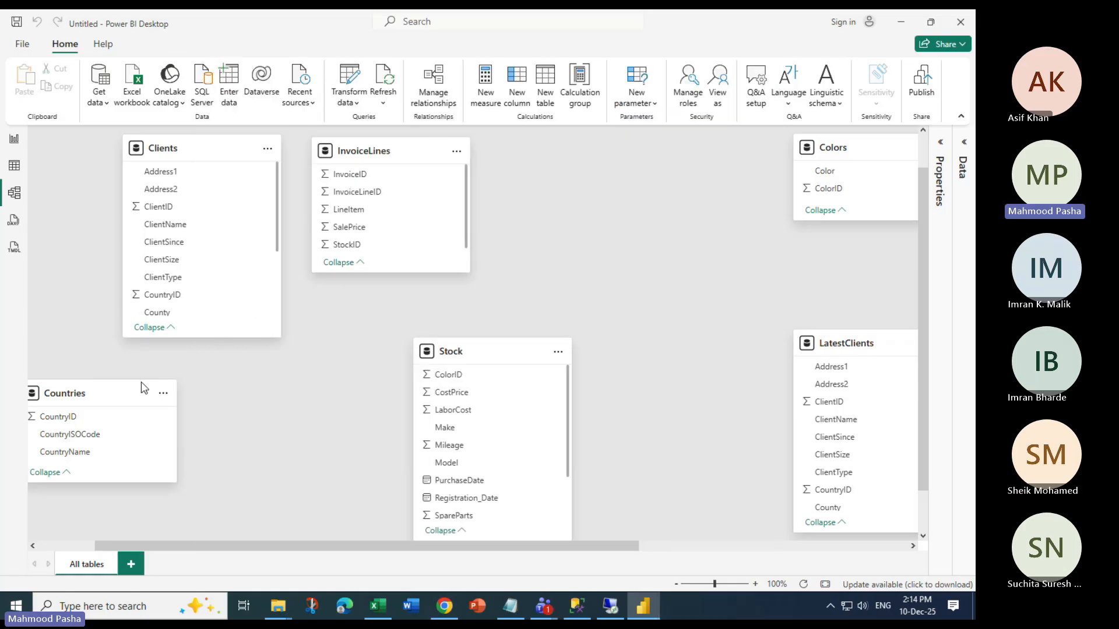
Bring the Countries, Stock, Colors and LatestClients tables closer together in the model diagram
left_click_drag(148, 401, 275, 402)
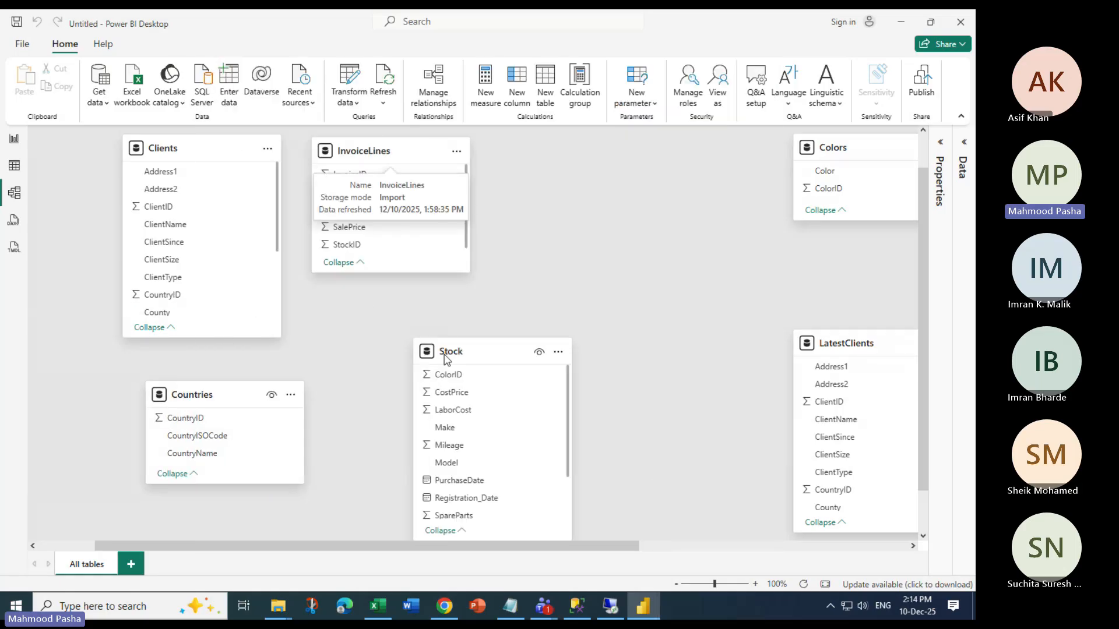
left_click_drag(504, 362, 422, 324)
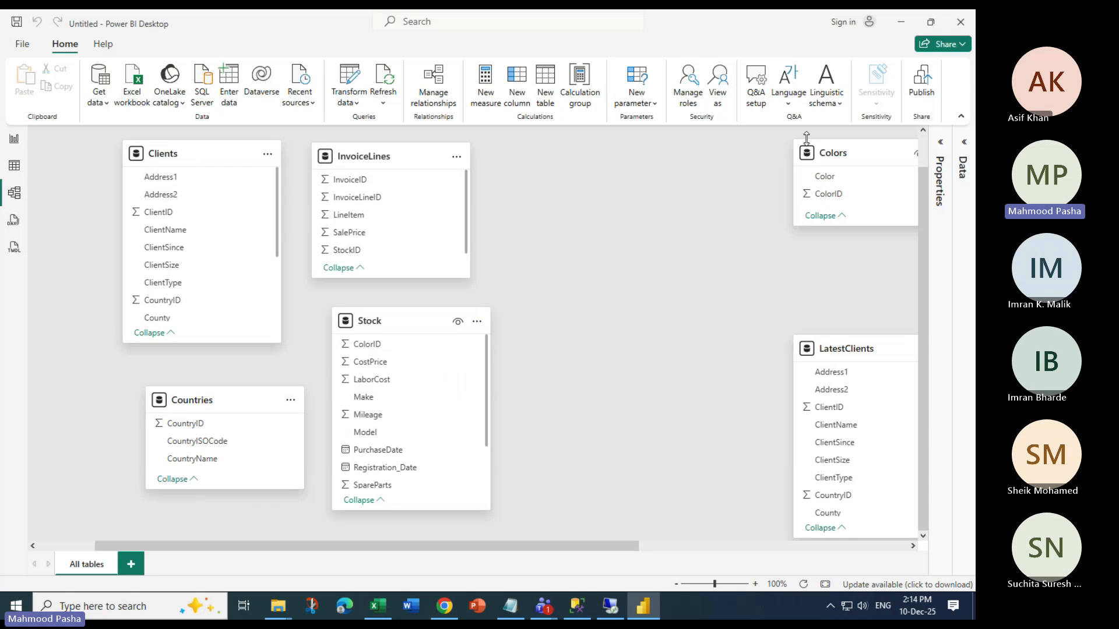
left_click_drag(813, 153, 616, 156)
left_click_drag(816, 348, 648, 339)
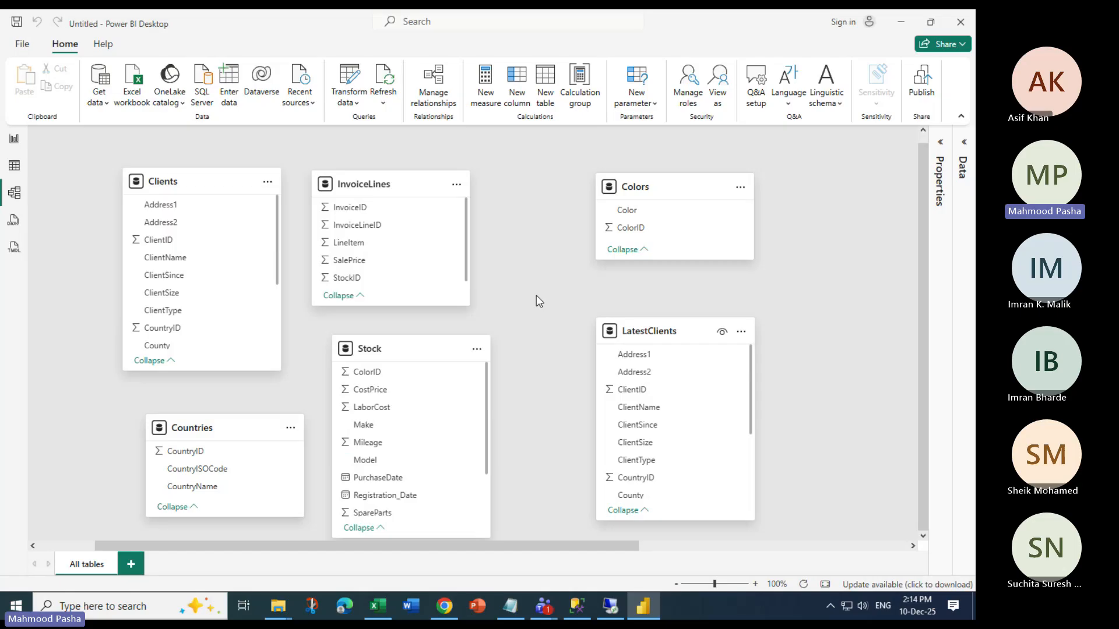
Review the full list of model tables, and shift the Countries and Clients tables slightly outward from the InvoiceLines and Stock tables
mouse_move(205, 184)
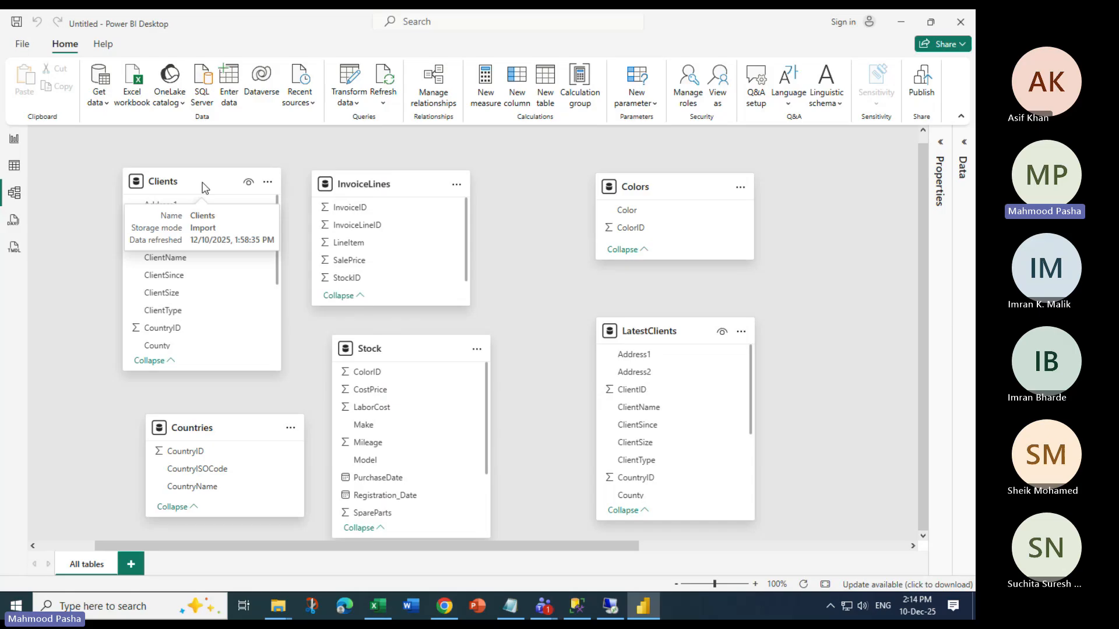
mouse_move(226, 434)
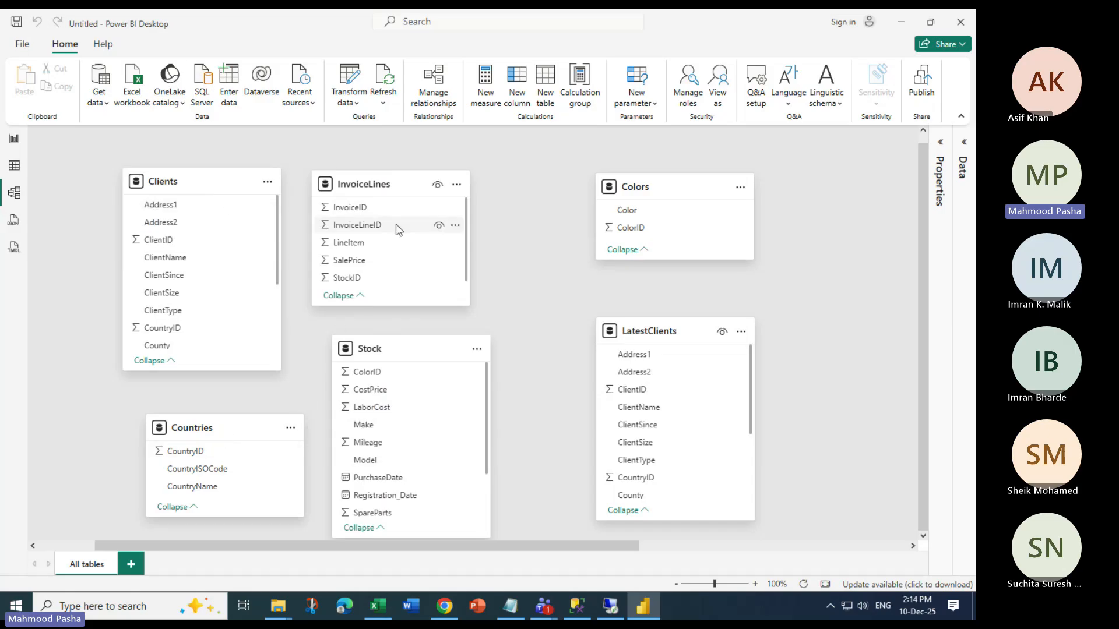
mouse_move(391, 194)
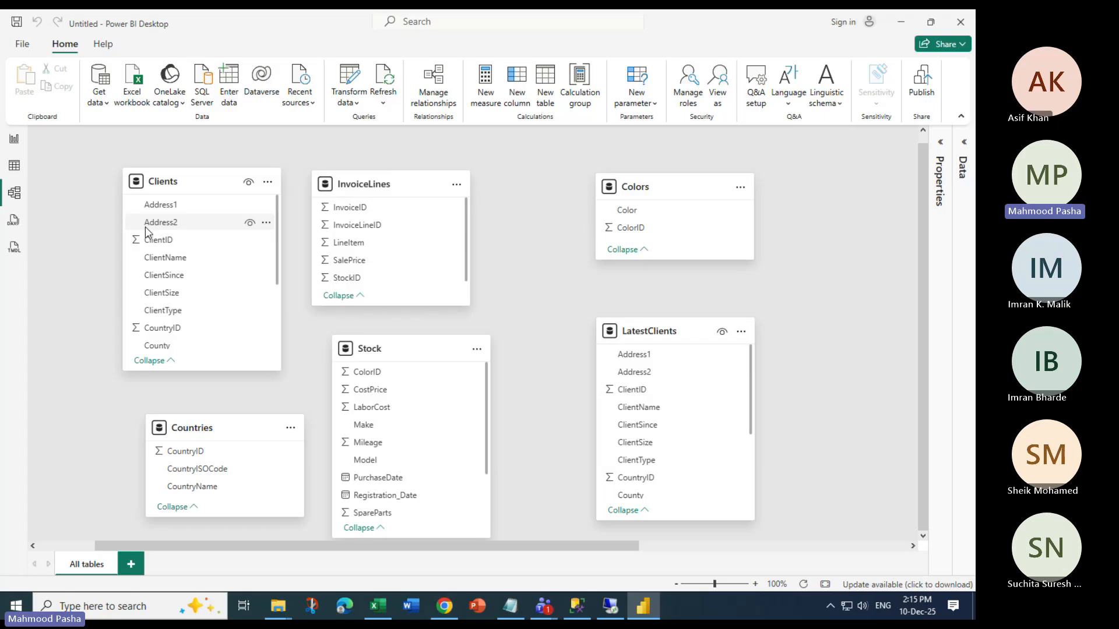
left_click(964, 143)
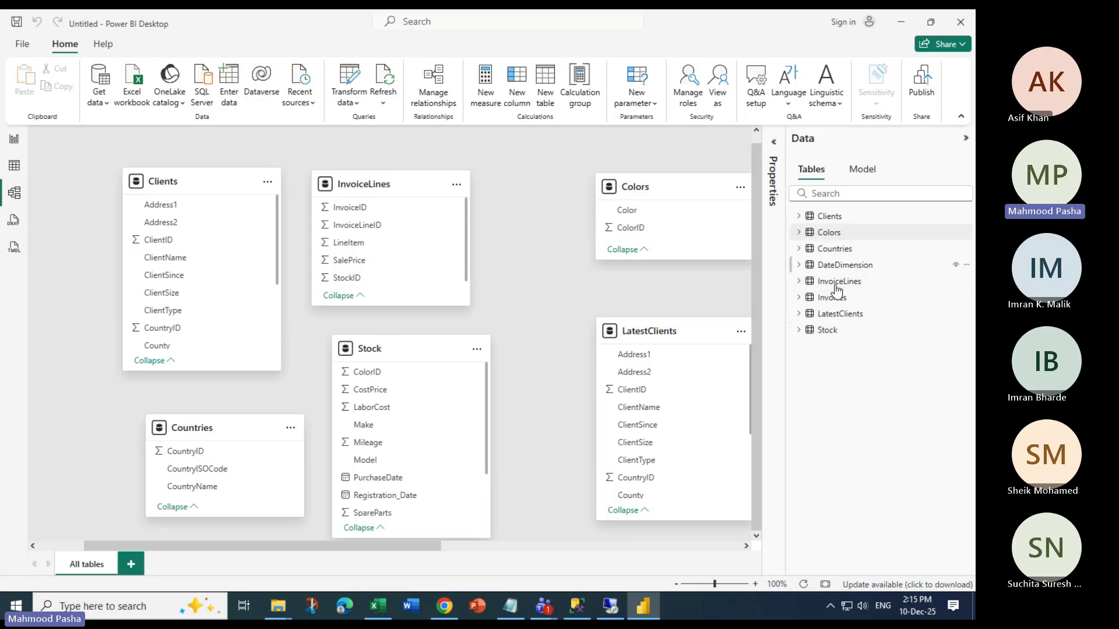
left_click(966, 138)
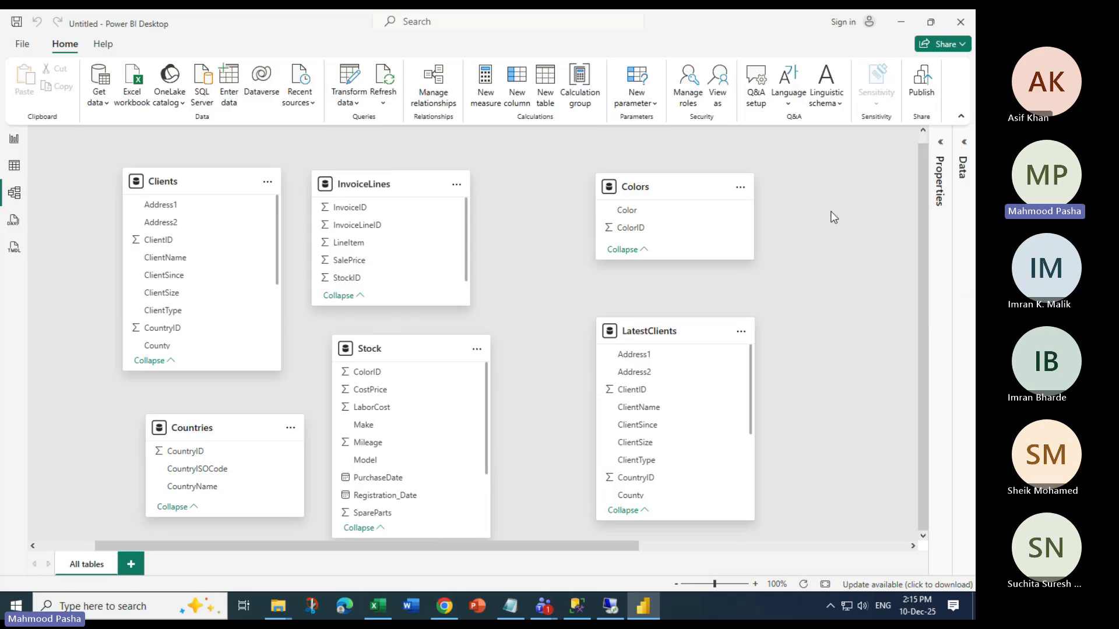
left_click_drag(233, 427, 200, 421)
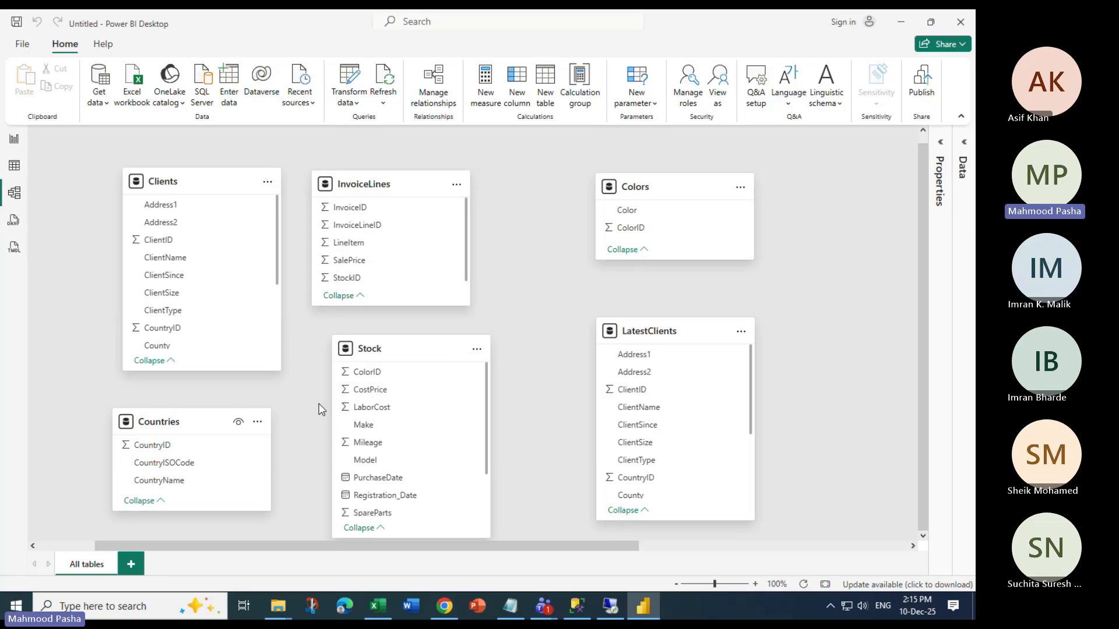
left_click_drag(188, 181, 168, 169)
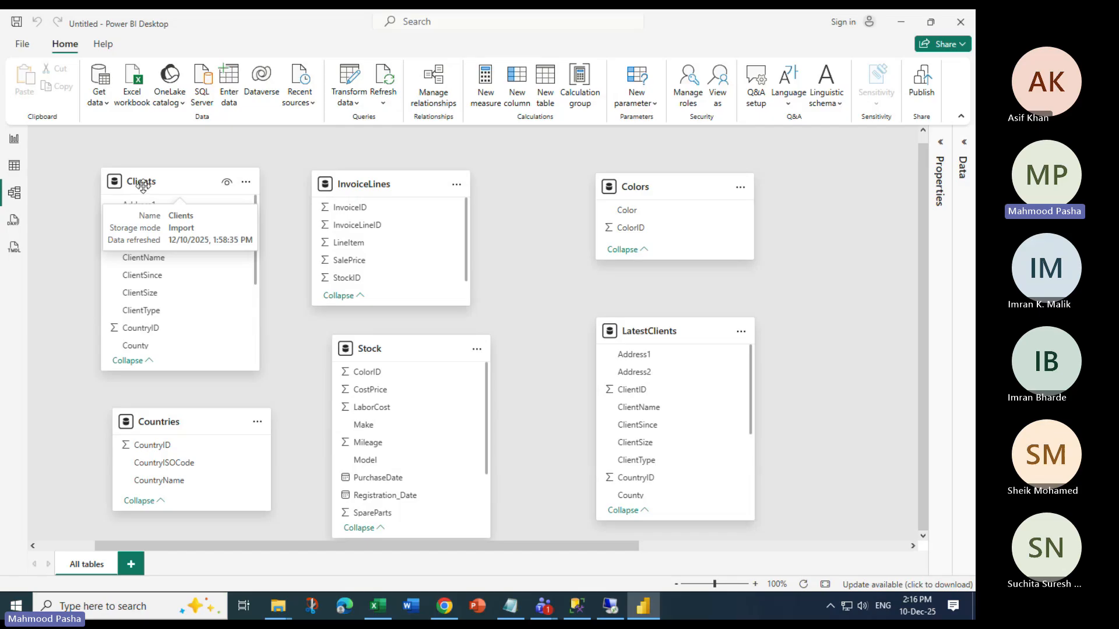
left_click(139, 330)
left_click_drag(139, 330, 166, 449)
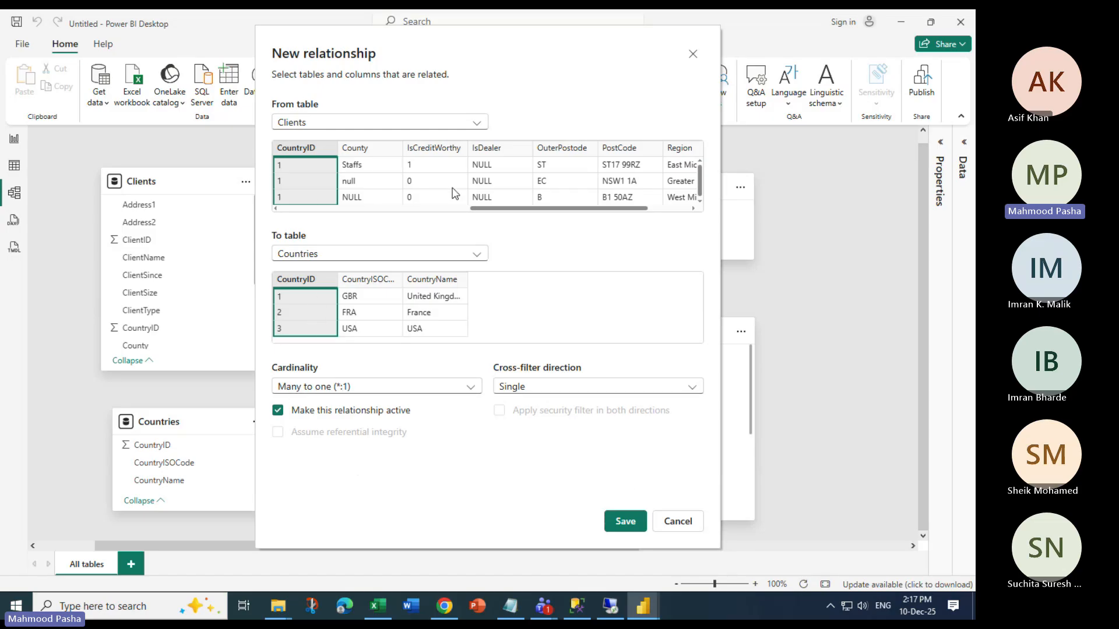
left_click(676, 521)
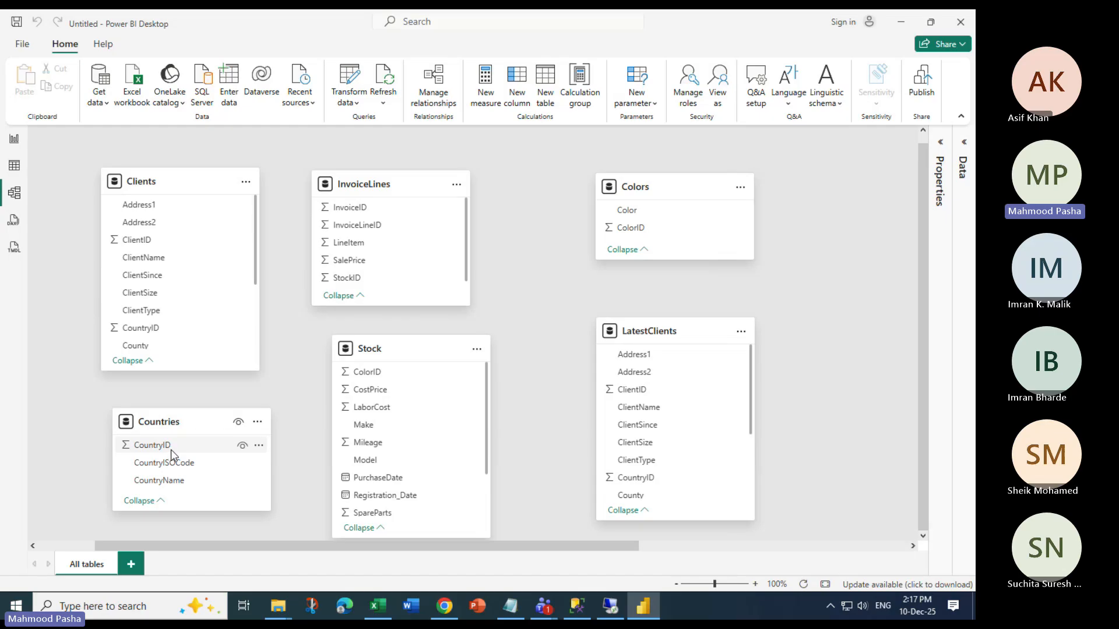
Create an active one-to-many relationship from Countries to Clients on CountryID with single cross-filter direction, and move Countries further below Clients
left_click_drag(166, 454, 157, 336)
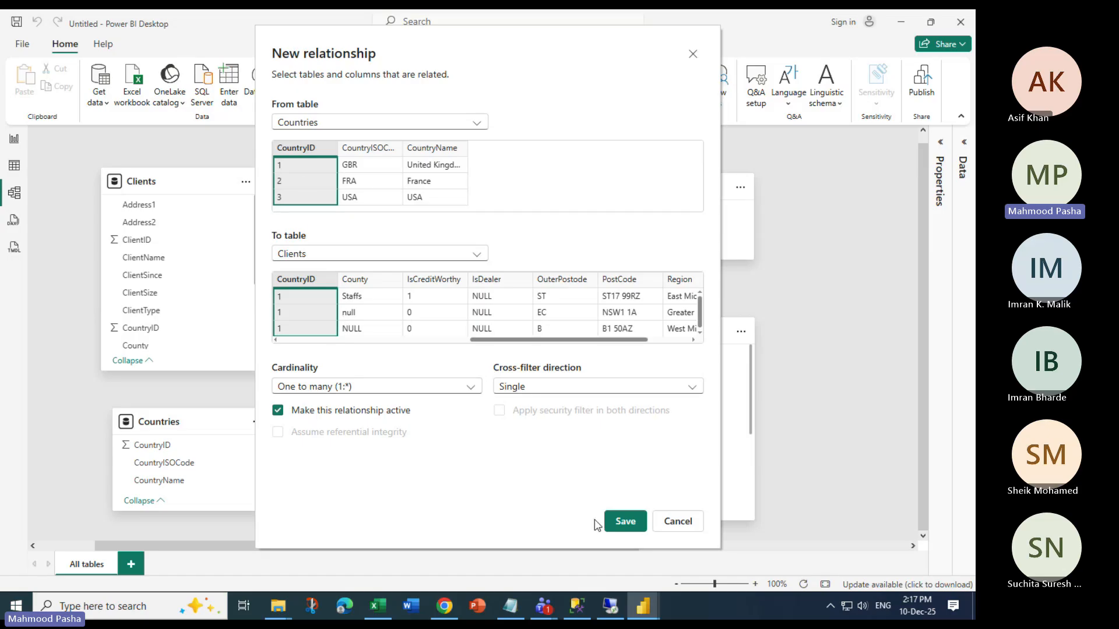
left_click(619, 522)
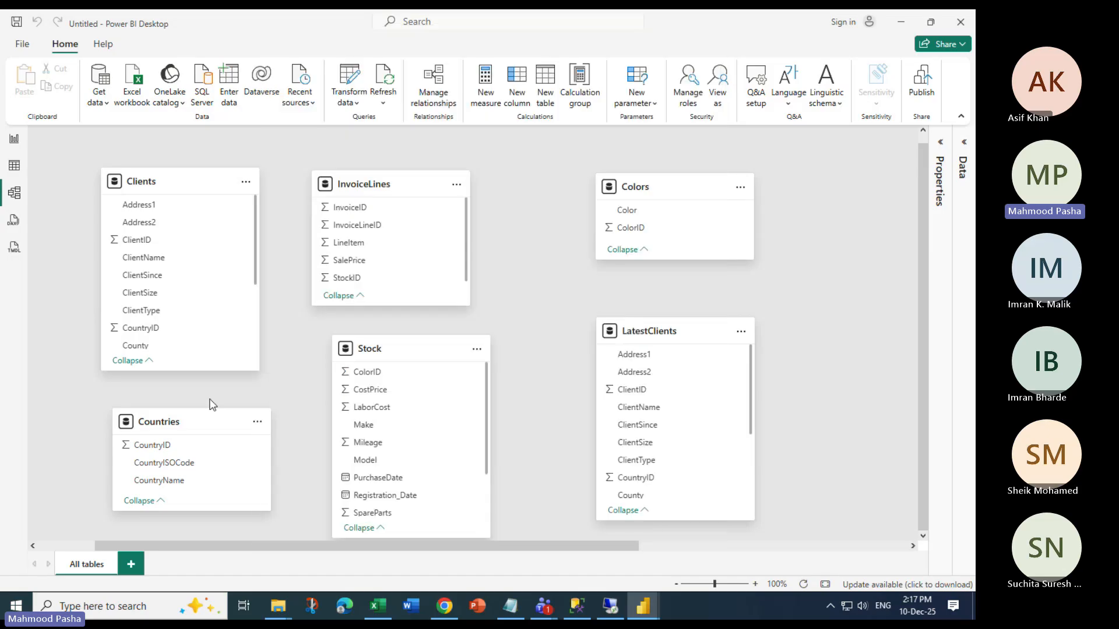
left_click_drag(210, 411, 242, 447)
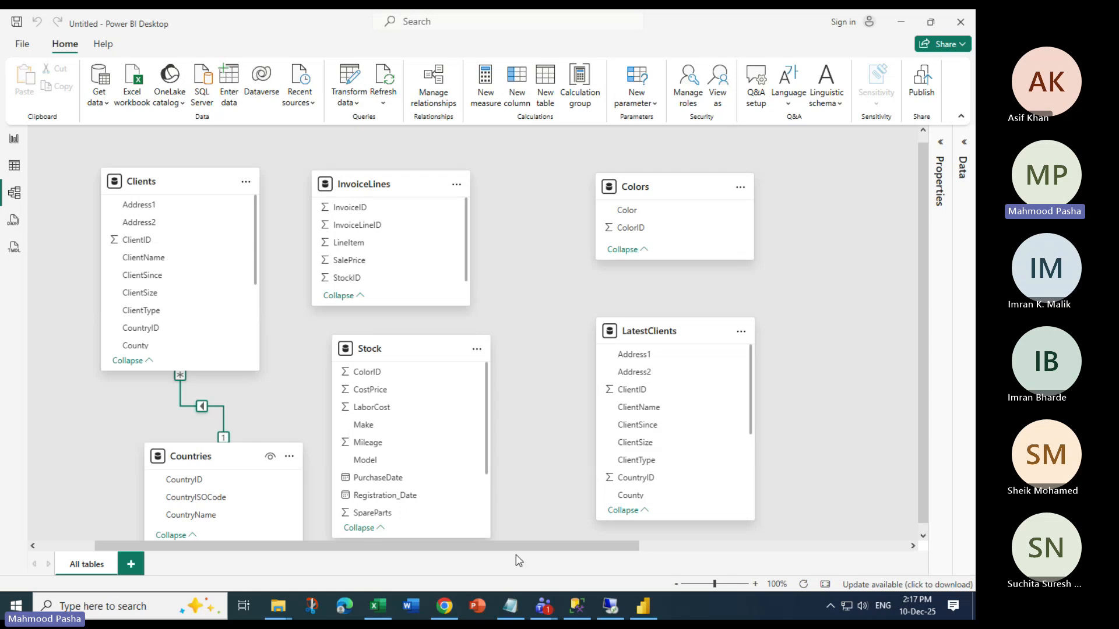
Move the Invoices table beside Colors and the DateDimension table directly below Invoices
left_click_drag(515, 548, 842, 530)
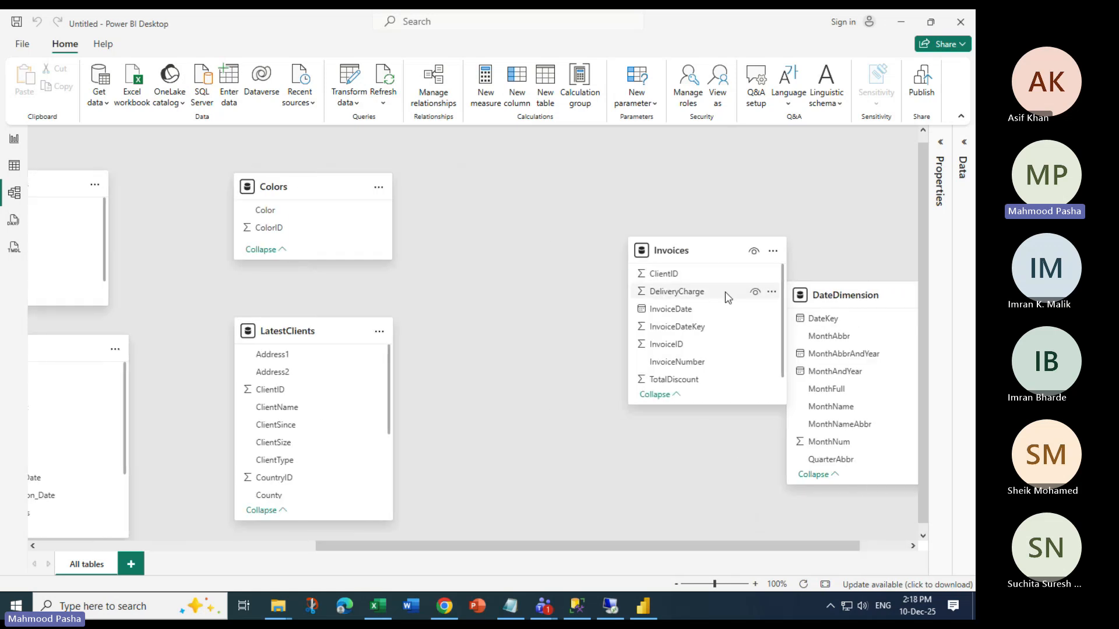
left_click_drag(687, 247, 519, 180)
left_click_drag(846, 300, 759, 376)
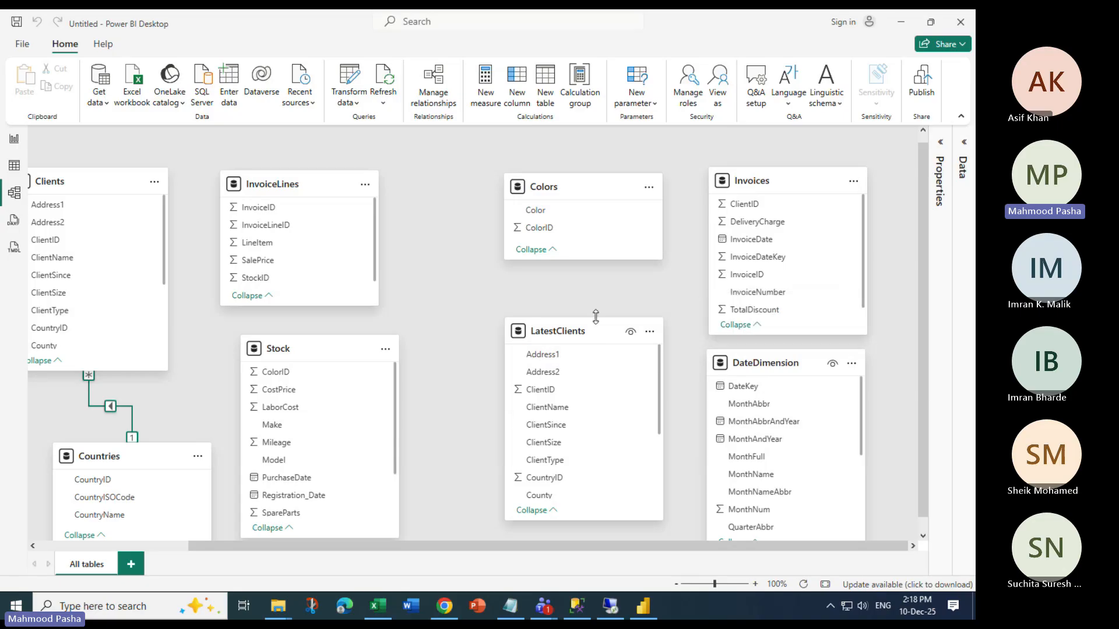
Delete the relationship between Clients and Countries, and move the Countries table up closer to Clients
left_click(133, 419)
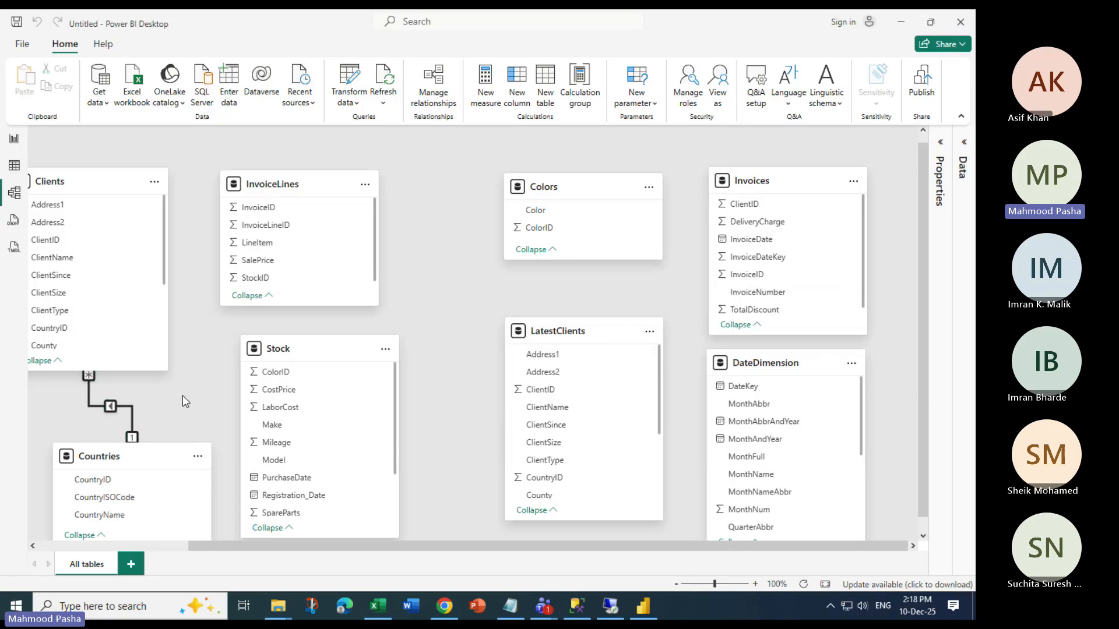
key("Delete")
left_click(574, 366)
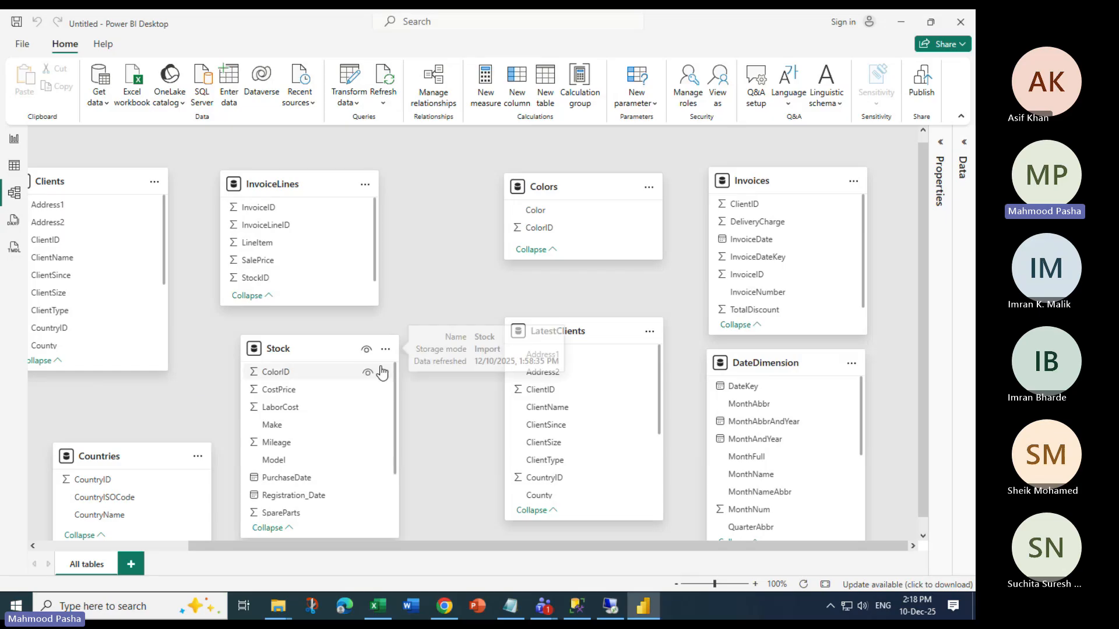
left_click_drag(150, 456, 151, 408)
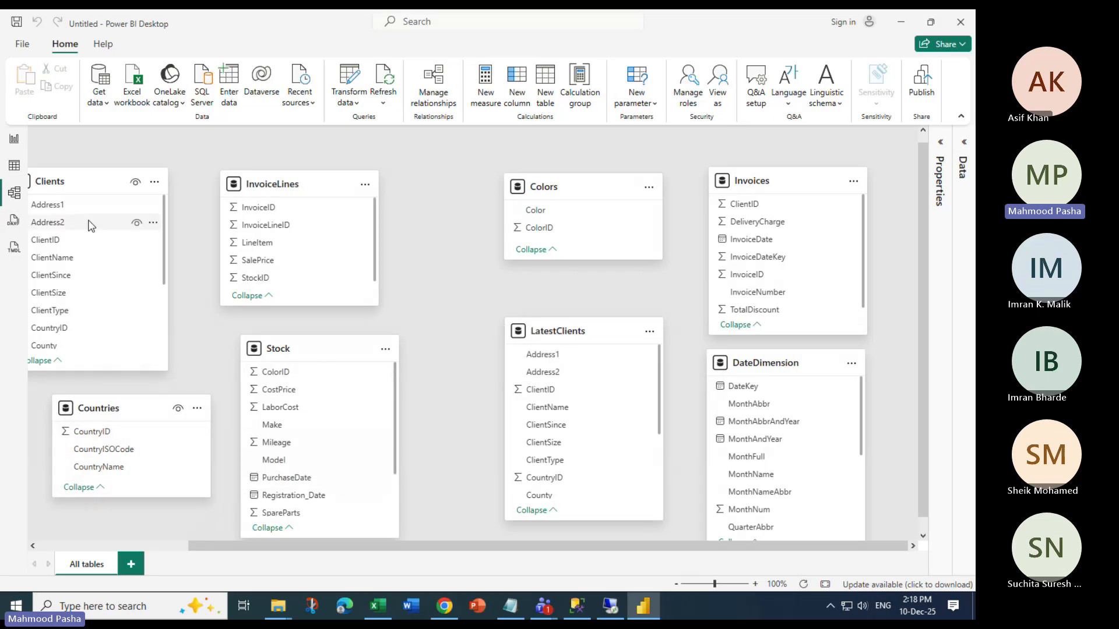
Shift the Clients table fully into view and autodetect the relationships between the model tables
left_click_drag(78, 173, 111, 171)
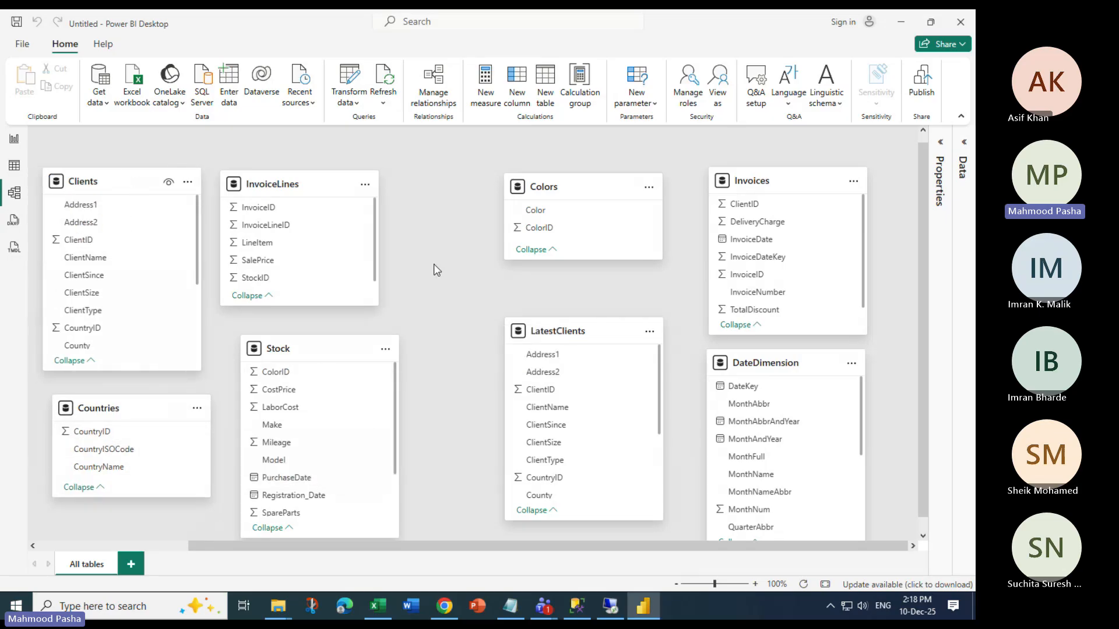
left_click(434, 87)
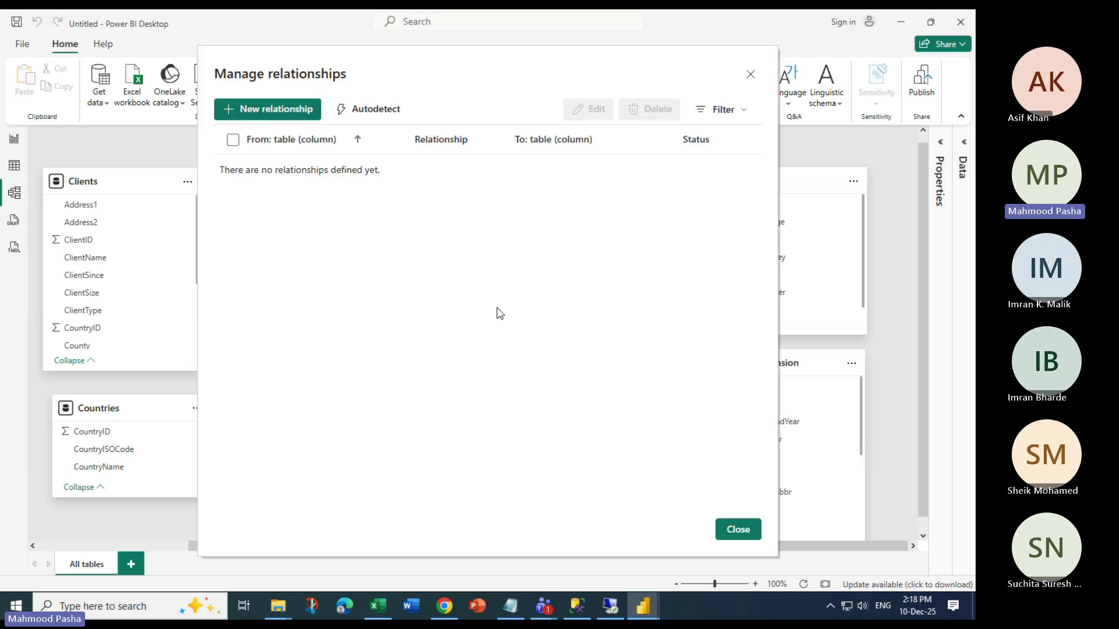
left_click(366, 114)
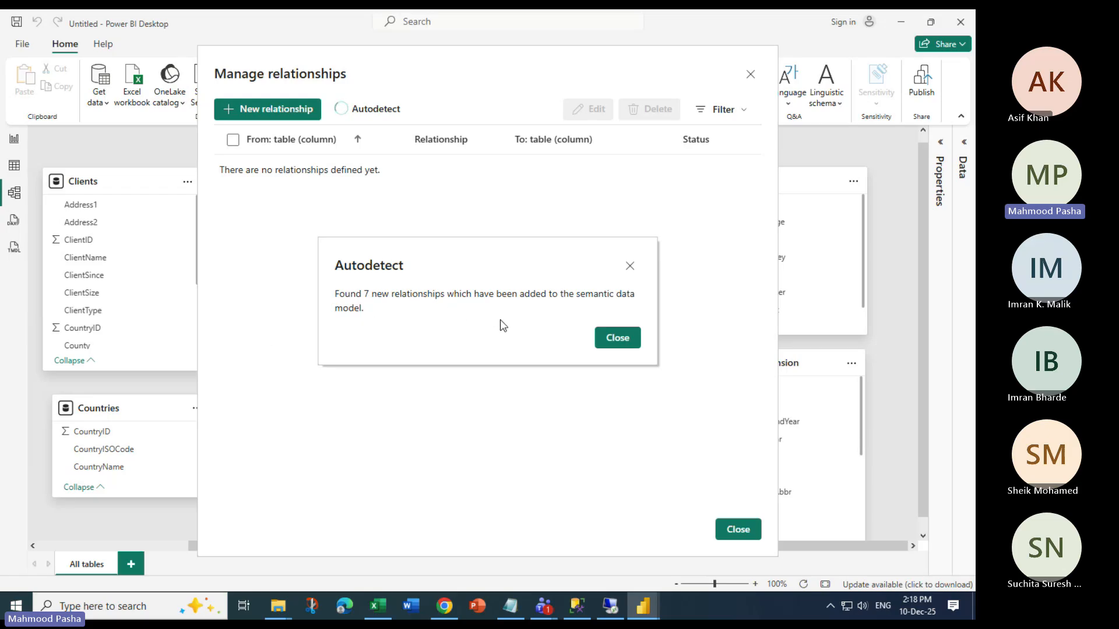
left_click(619, 342)
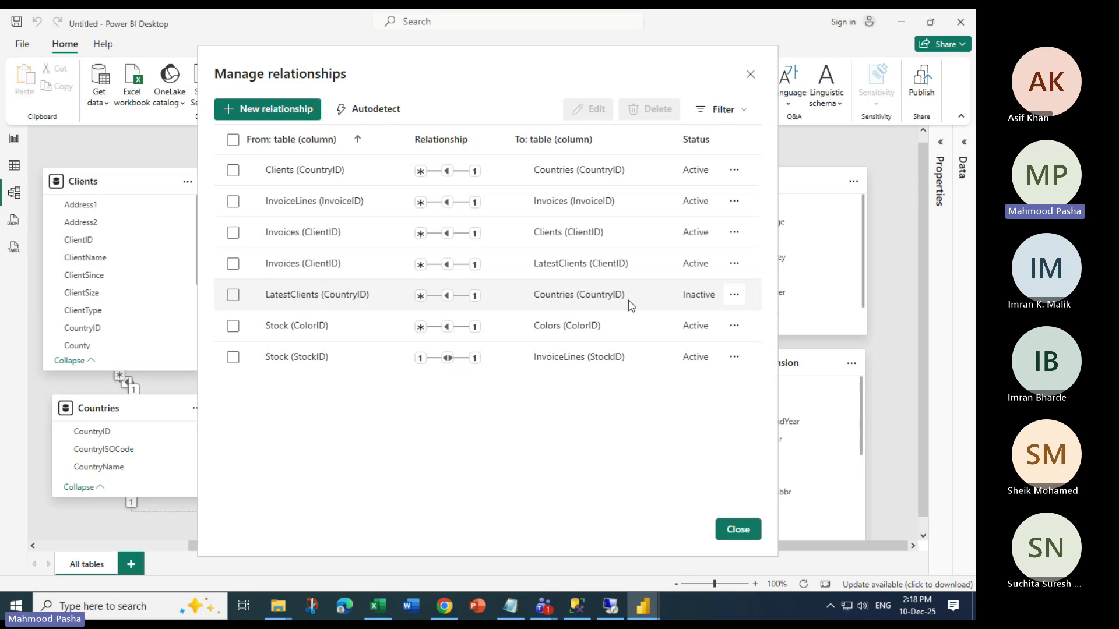
Try to make the inactive LatestClients-to-Countries relationship on CountryID active, cancel the edit, and leave relationship management
left_click(735, 295)
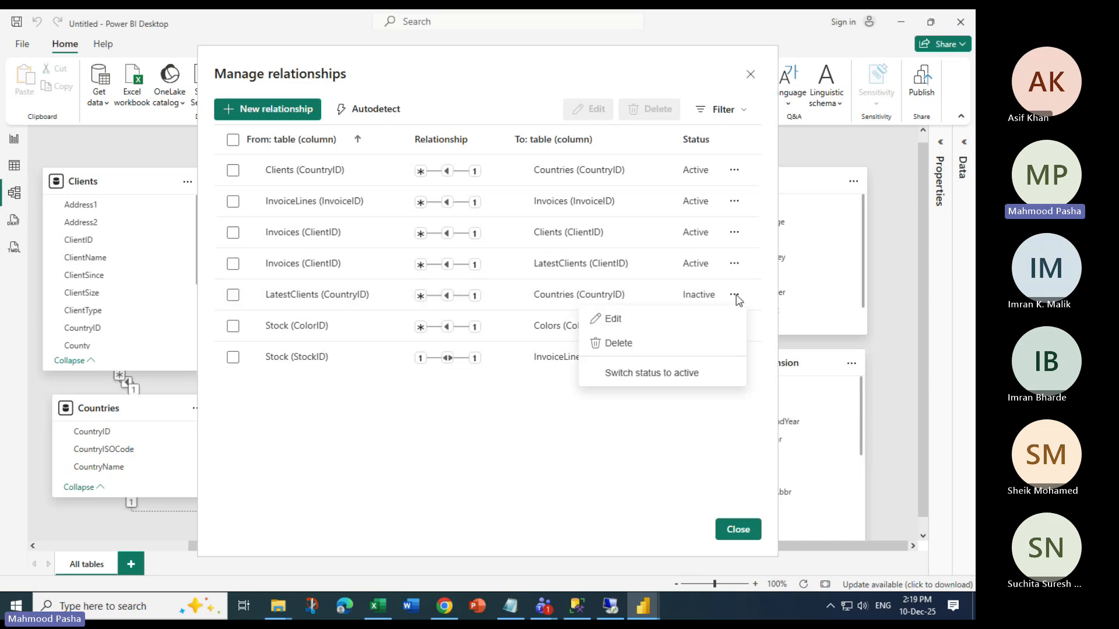
left_click(650, 323)
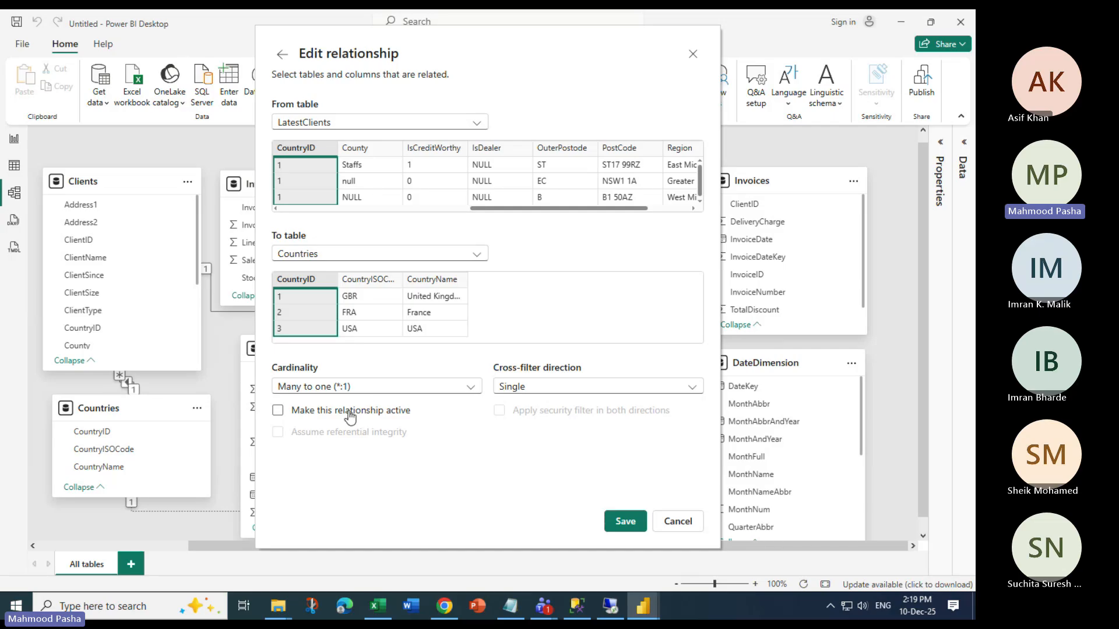
left_click(279, 412)
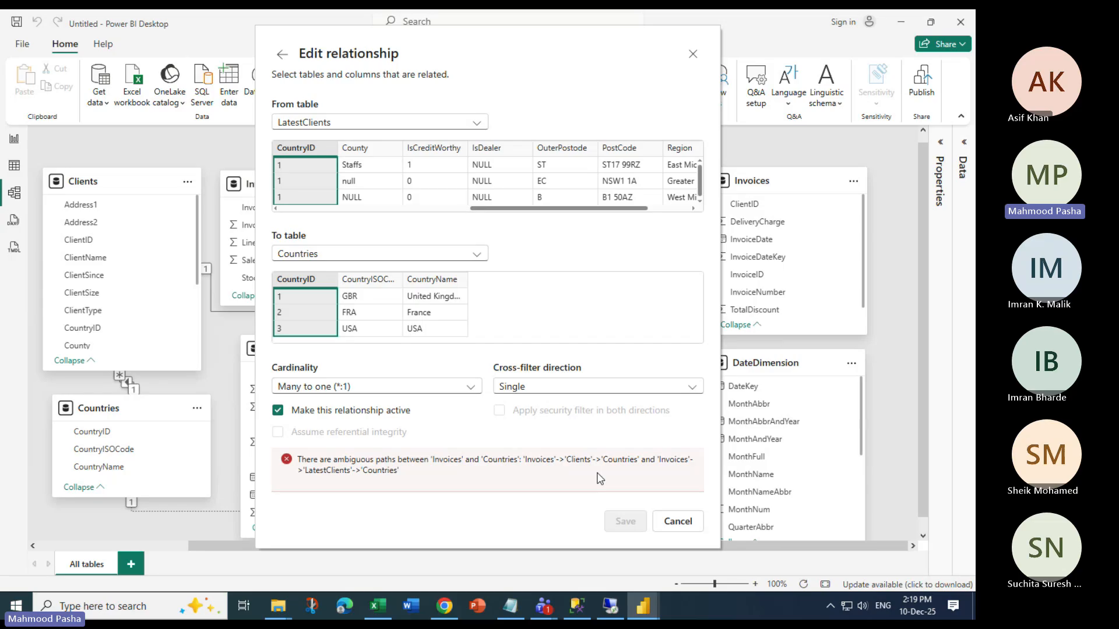
left_click(278, 410)
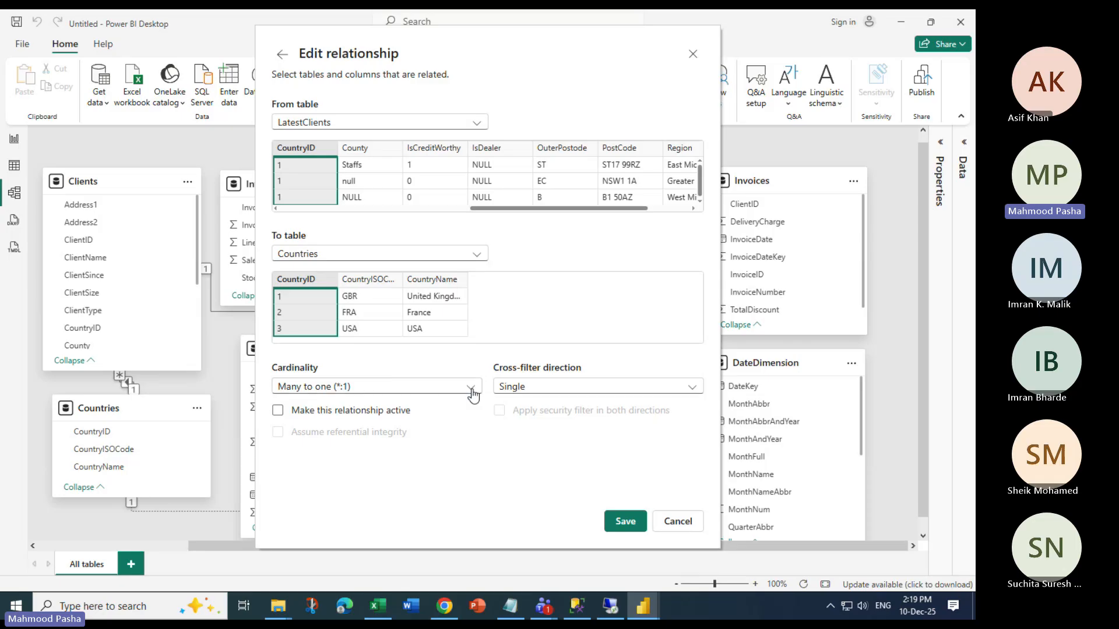
left_click(278, 411)
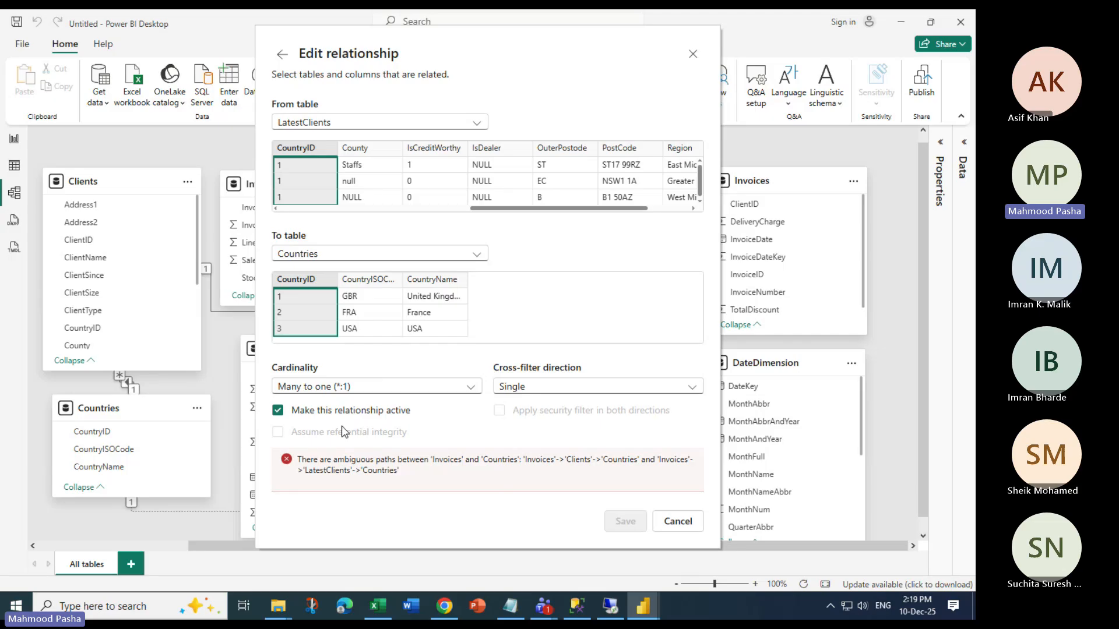
left_click(278, 411)
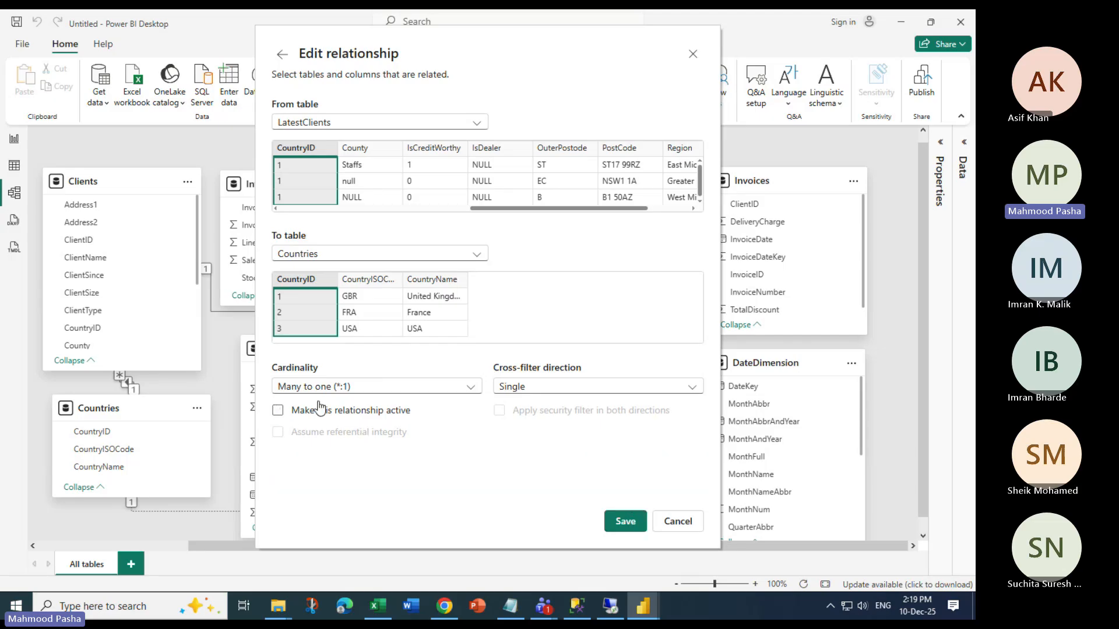
left_click(279, 411)
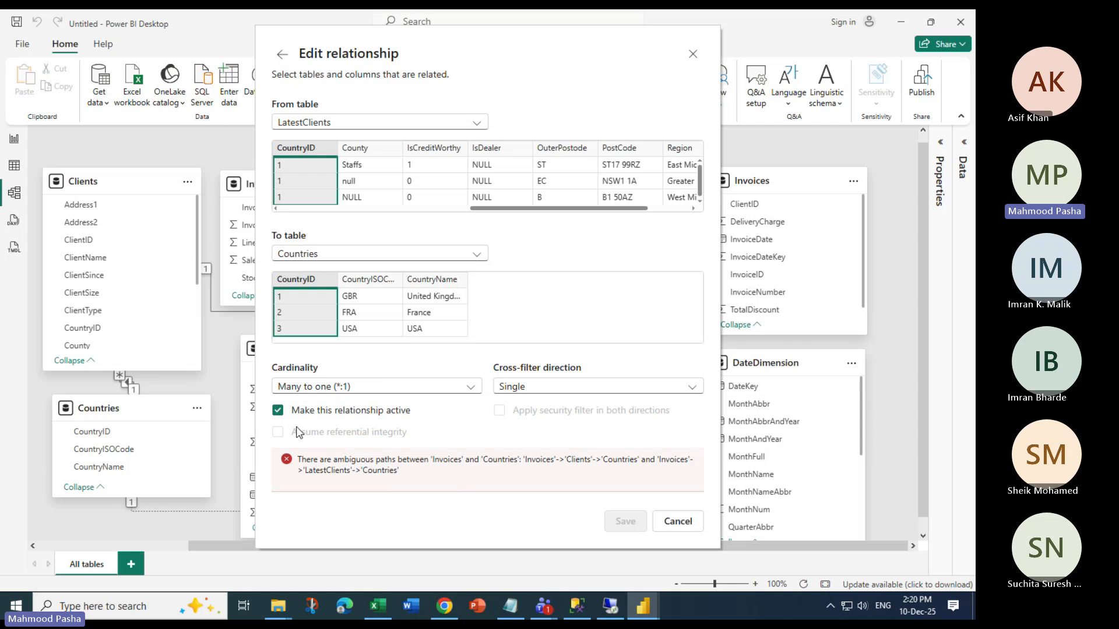
left_click(278, 417)
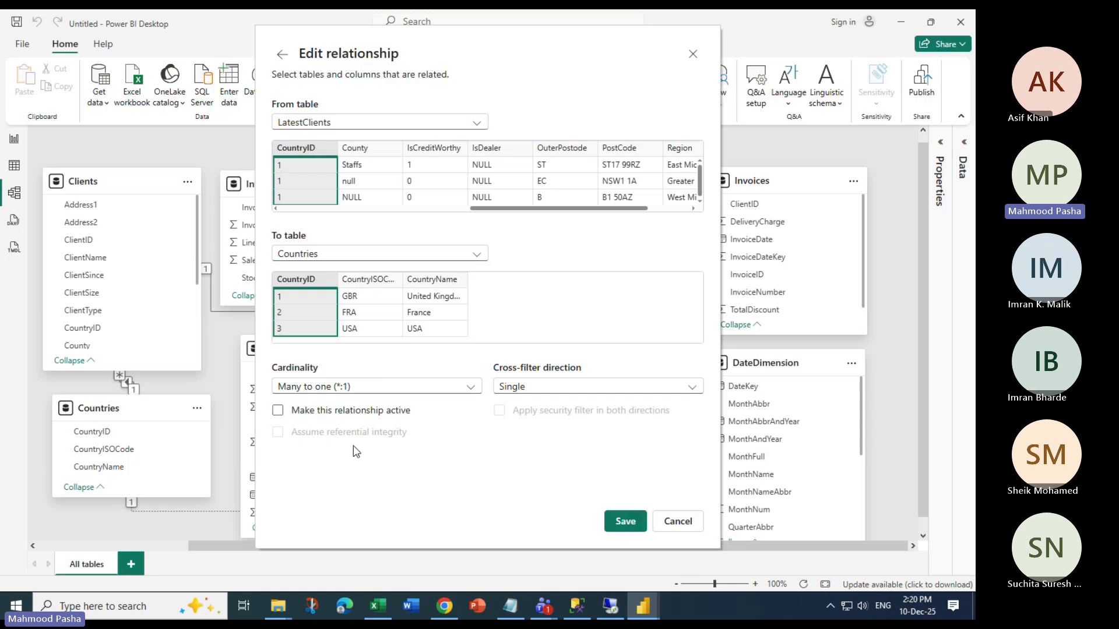
left_click(679, 522)
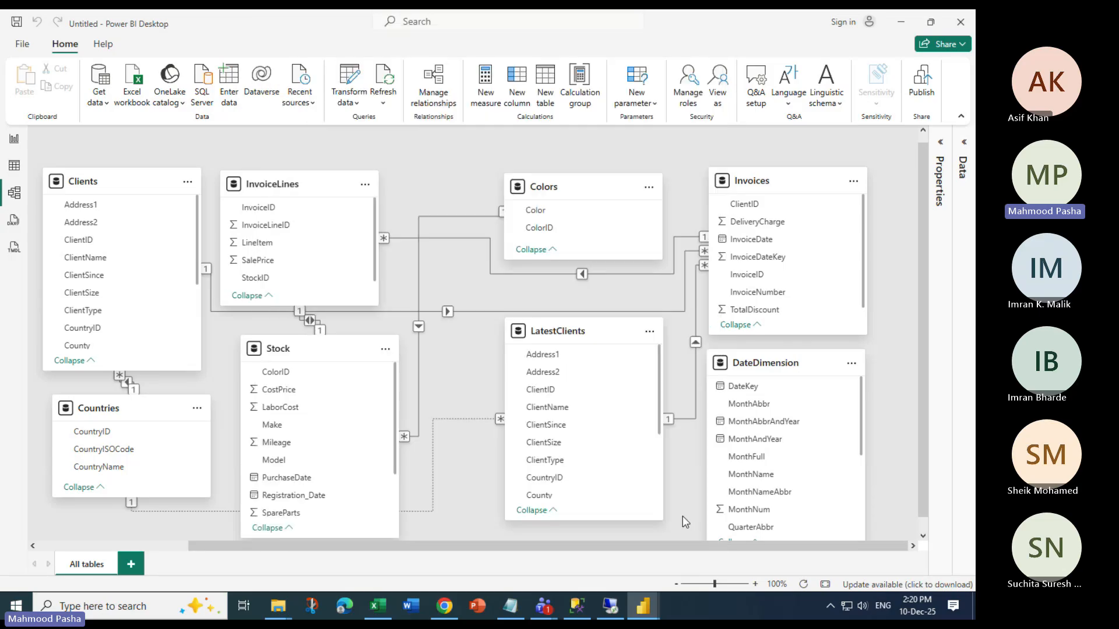
left_click(737, 530)
Reposition the InvoiceLines and Stock tables farther apart so the relationship line between them has room
left_click_drag(298, 184, 303, 159)
left_click_drag(311, 363, 324, 396)
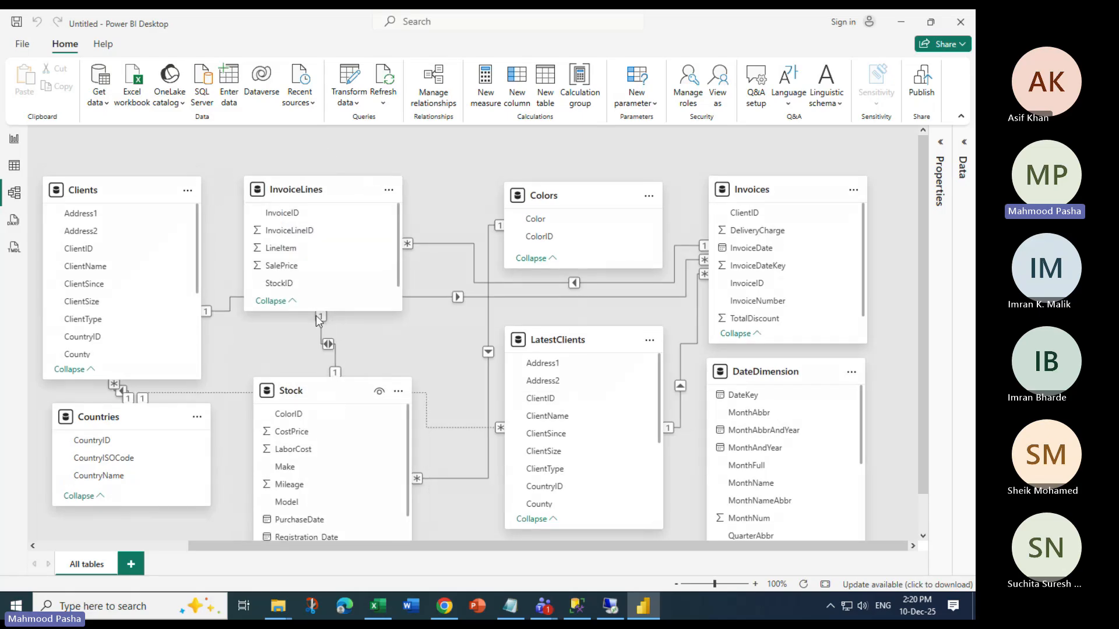
left_click_drag(309, 184, 309, 220)
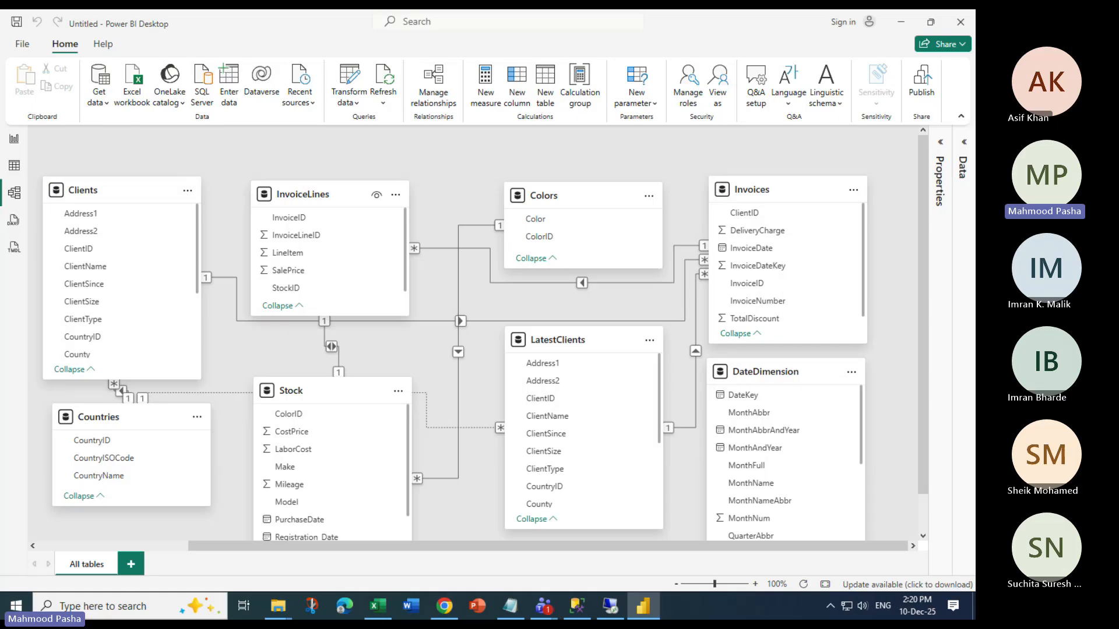
Look over the Clients table's data rows and return to the model diagram
key("alt+Tab")
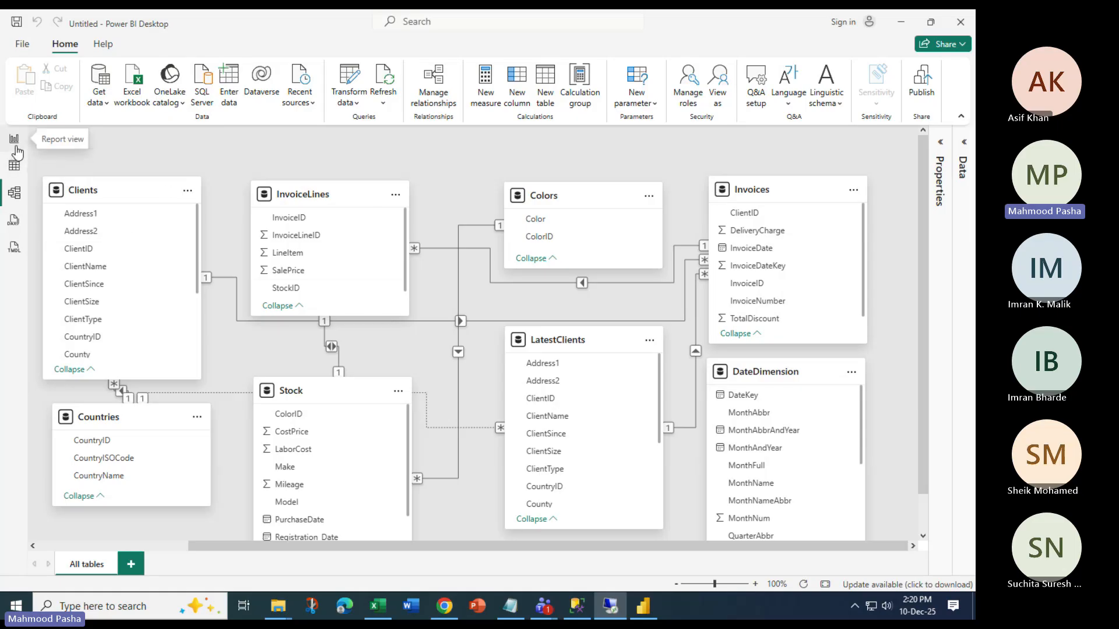
left_click(16, 171)
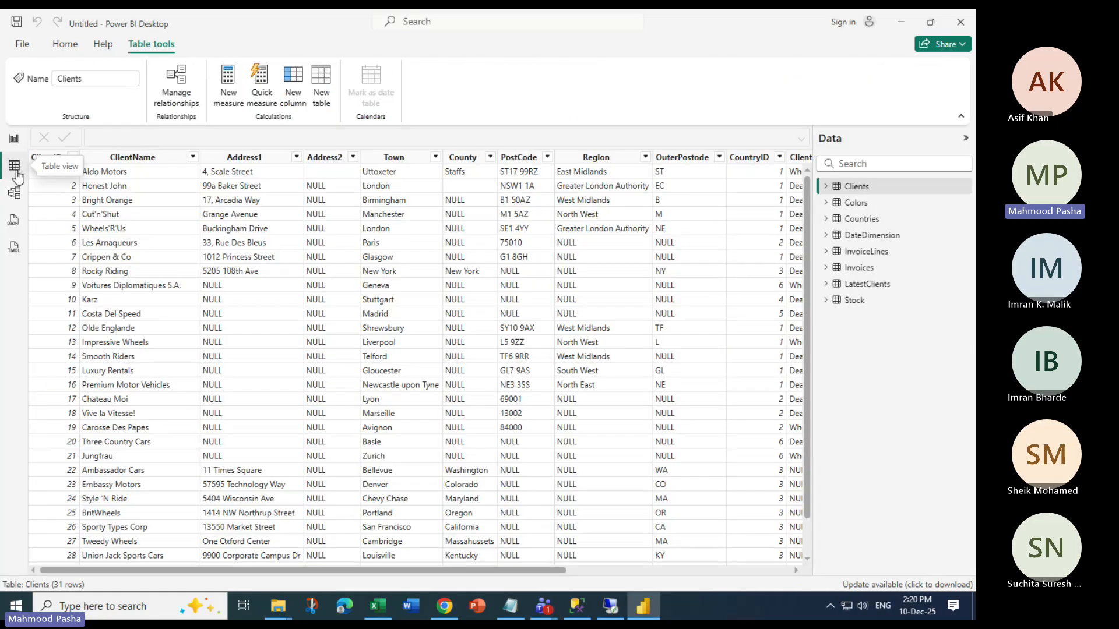
left_click(15, 192)
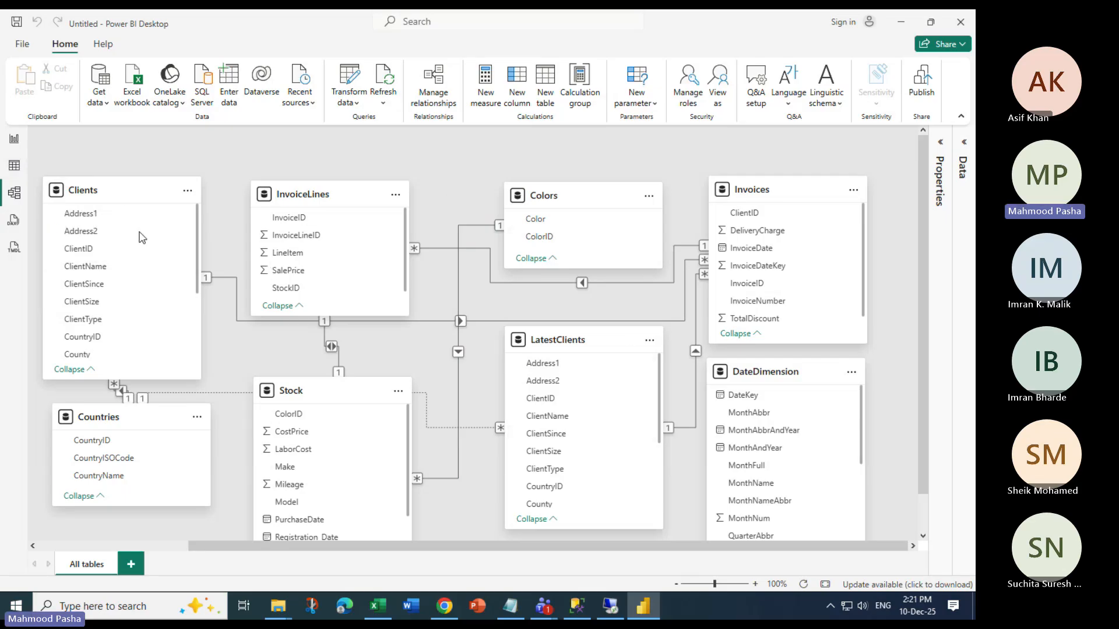
left_click(14, 168)
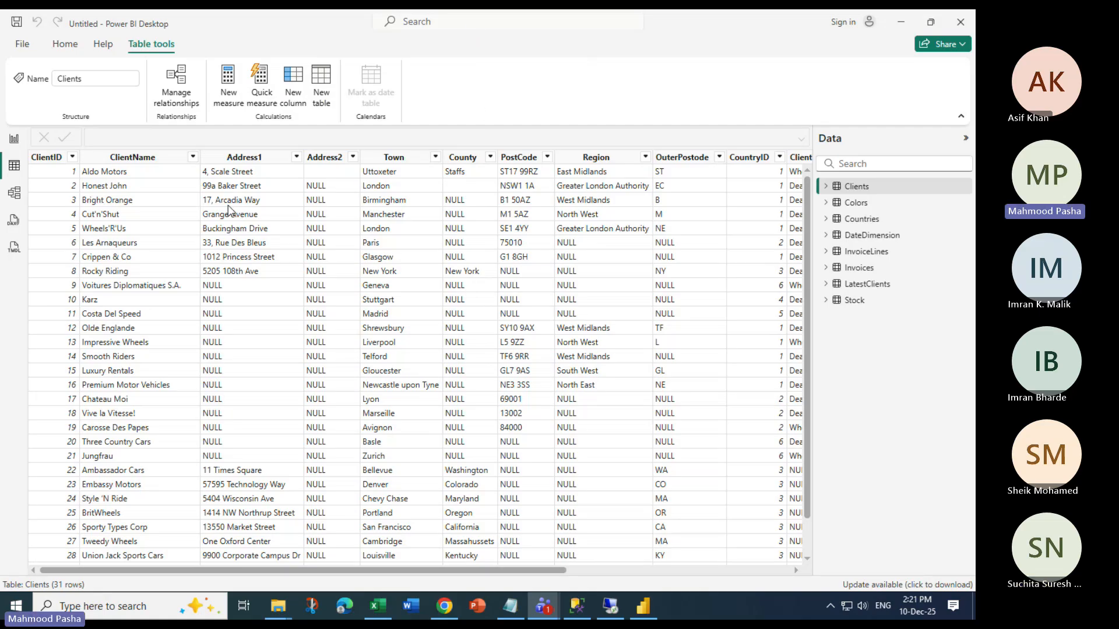
left_click(15, 193)
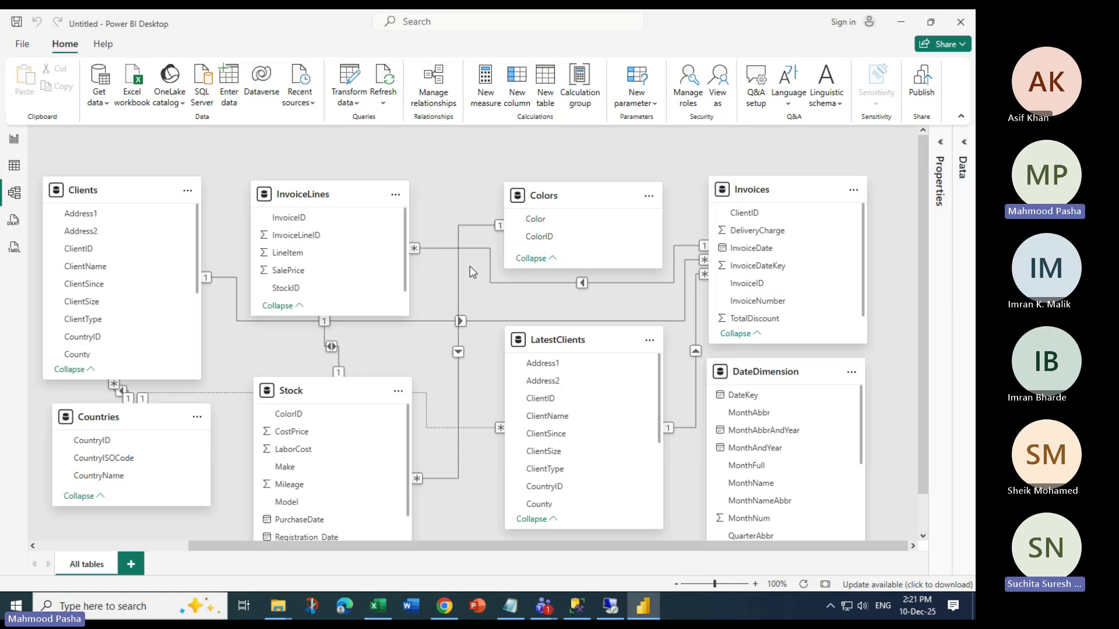
Nudge the InvoiceLines table slightly upward, and open the manual table entry dialog and cancel it
mouse_move(336, 201)
left_click_drag(333, 182, 330, 178)
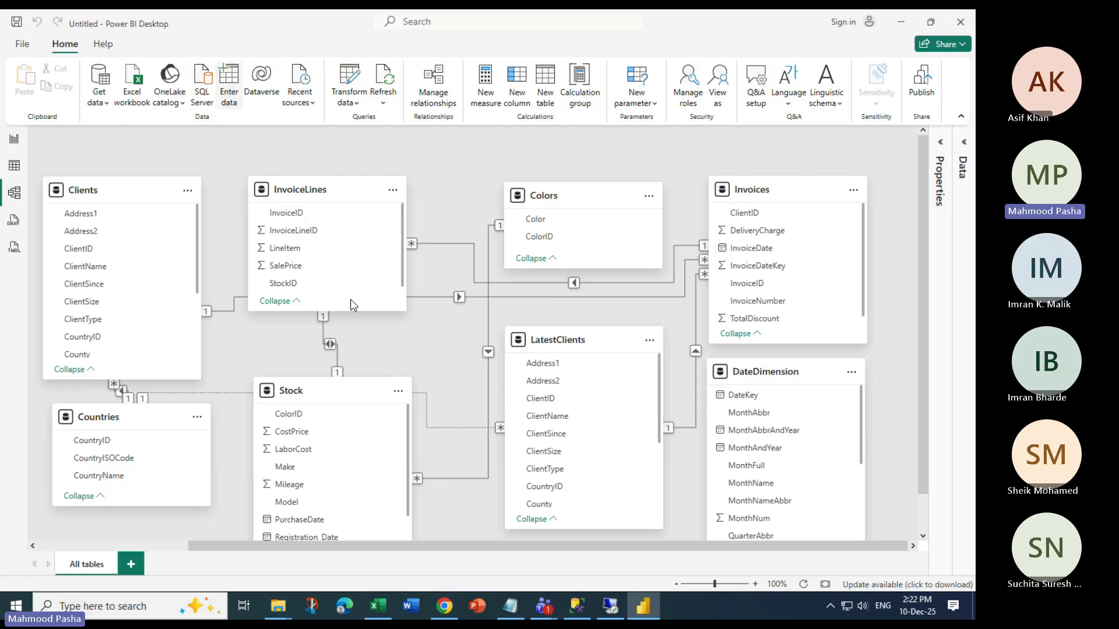
left_click(230, 104)
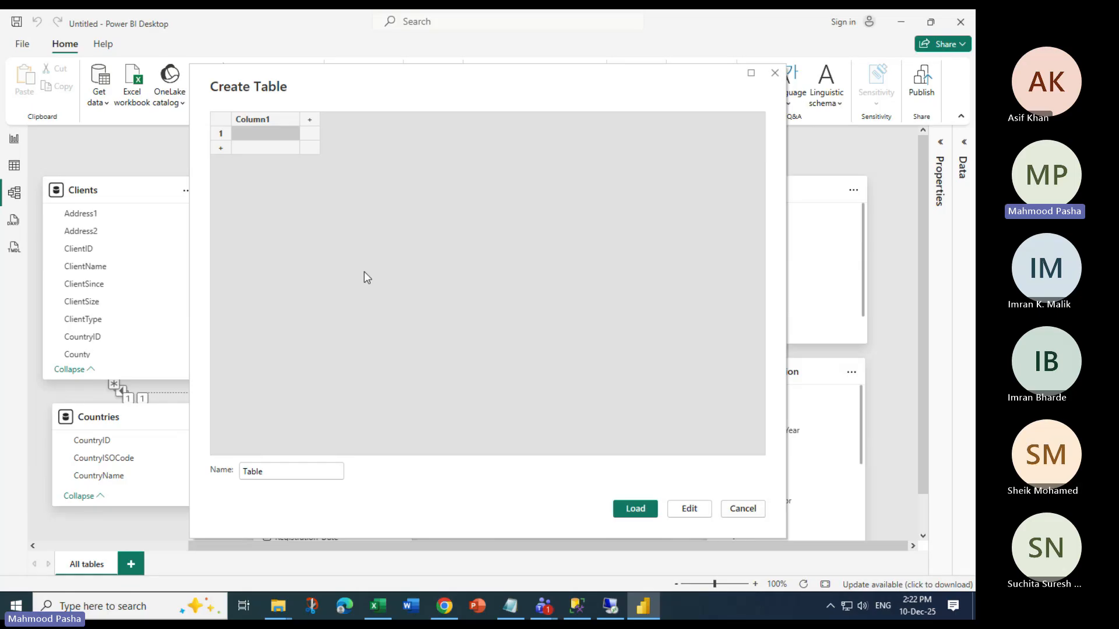
left_click(742, 509)
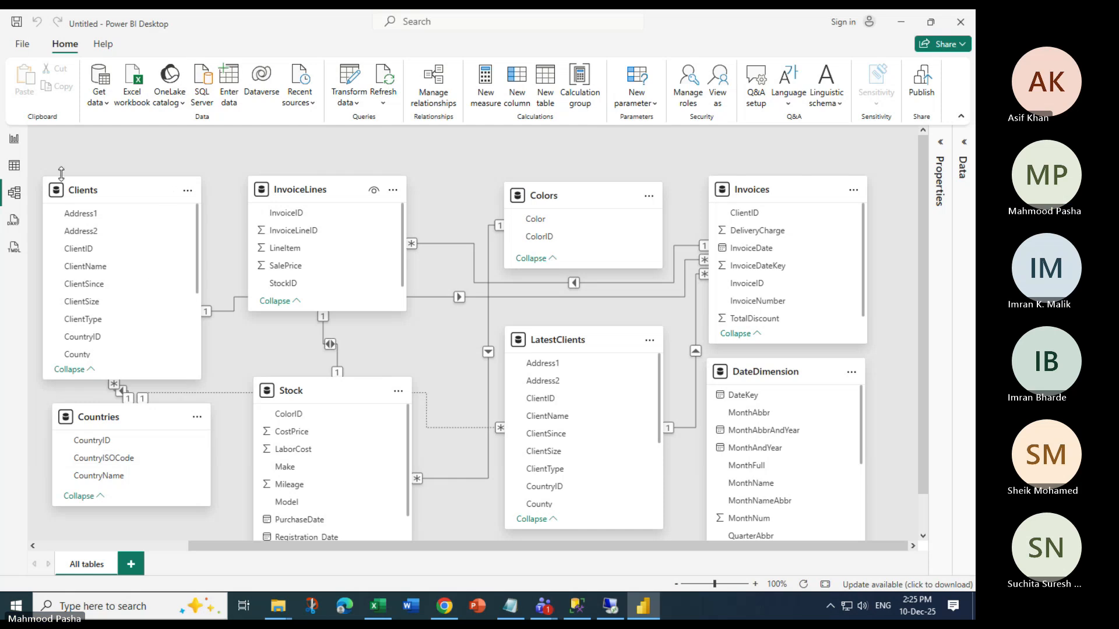
Display the Clients table's data through to its last columns, and discard the new calculated column started there
left_click(16, 166)
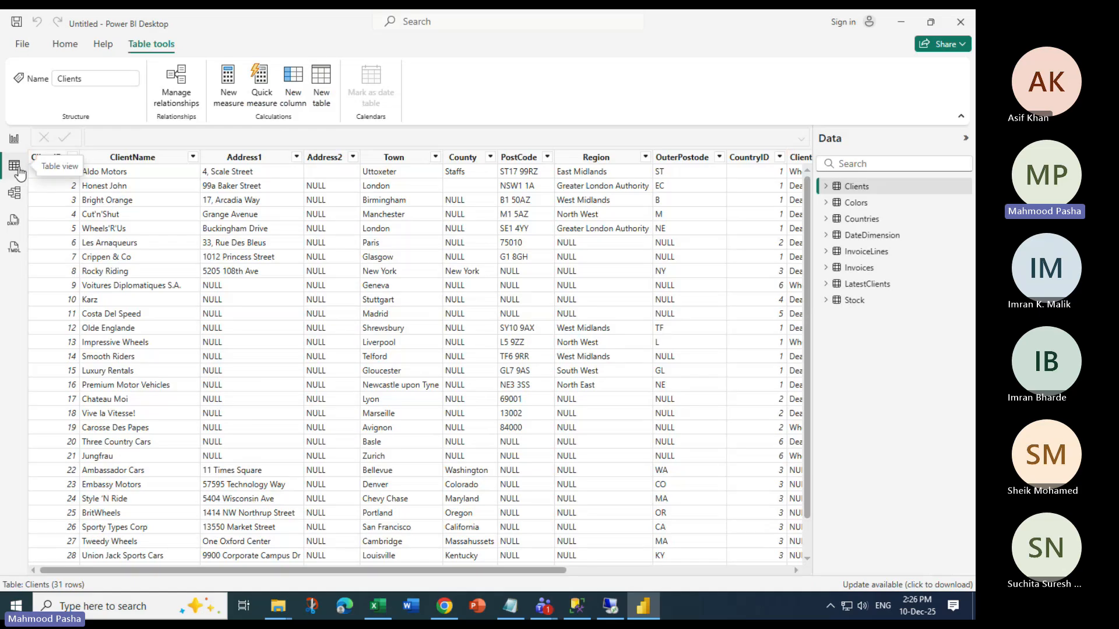
left_click_drag(516, 573, 722, 568)
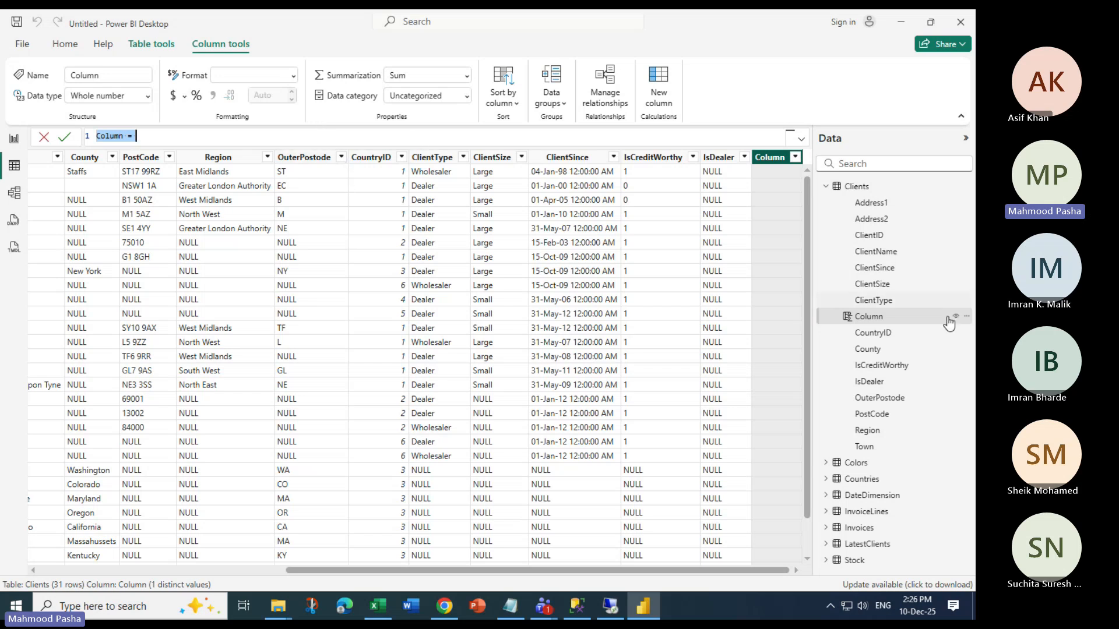
left_click(44, 137)
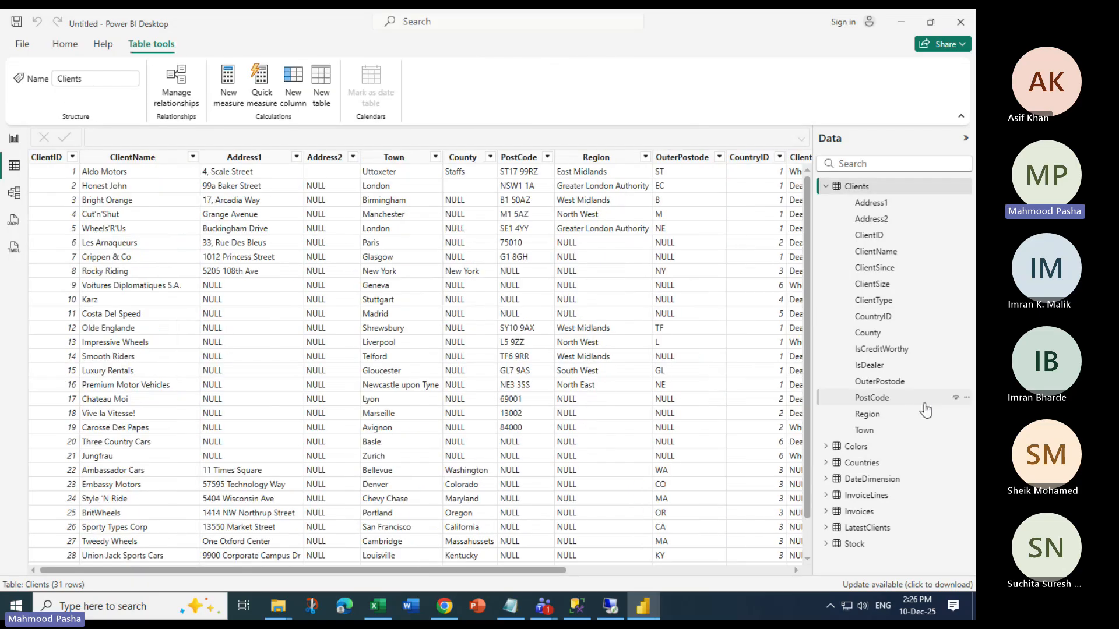
Search the data fields for "cost", clear the search, and collapse the Clients field list
left_click(865, 164)
type("cost")
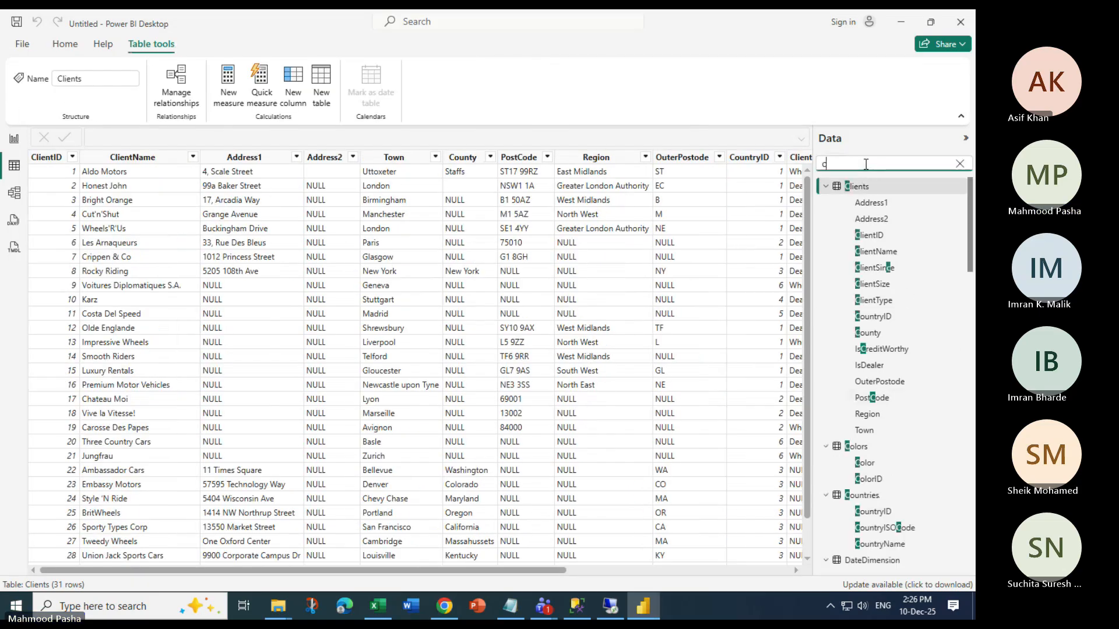
left_click(960, 164)
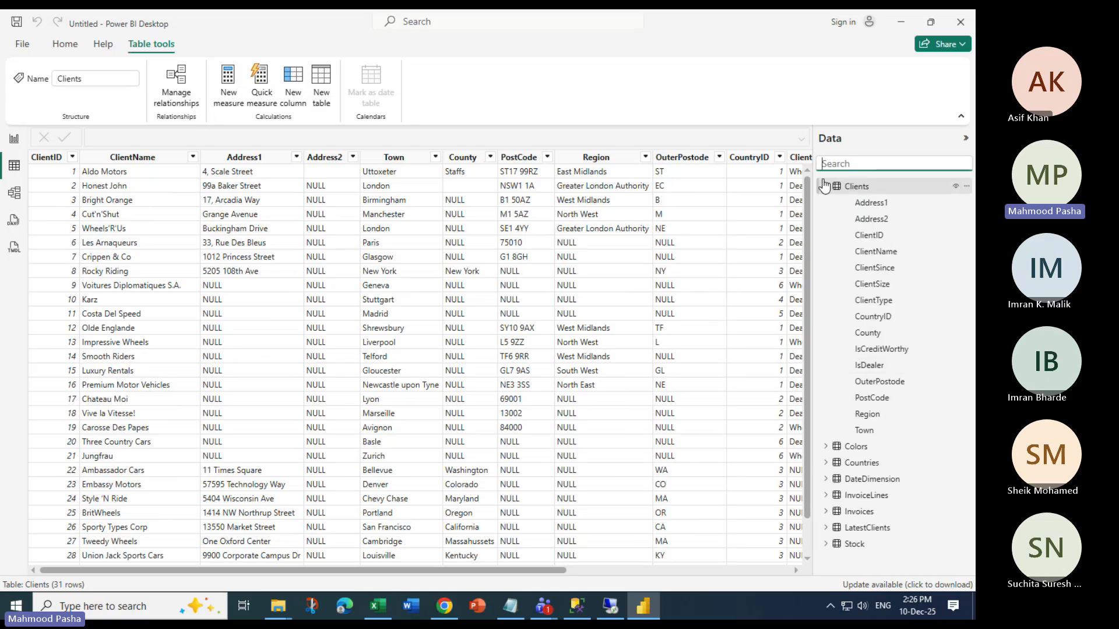
left_click(827, 187)
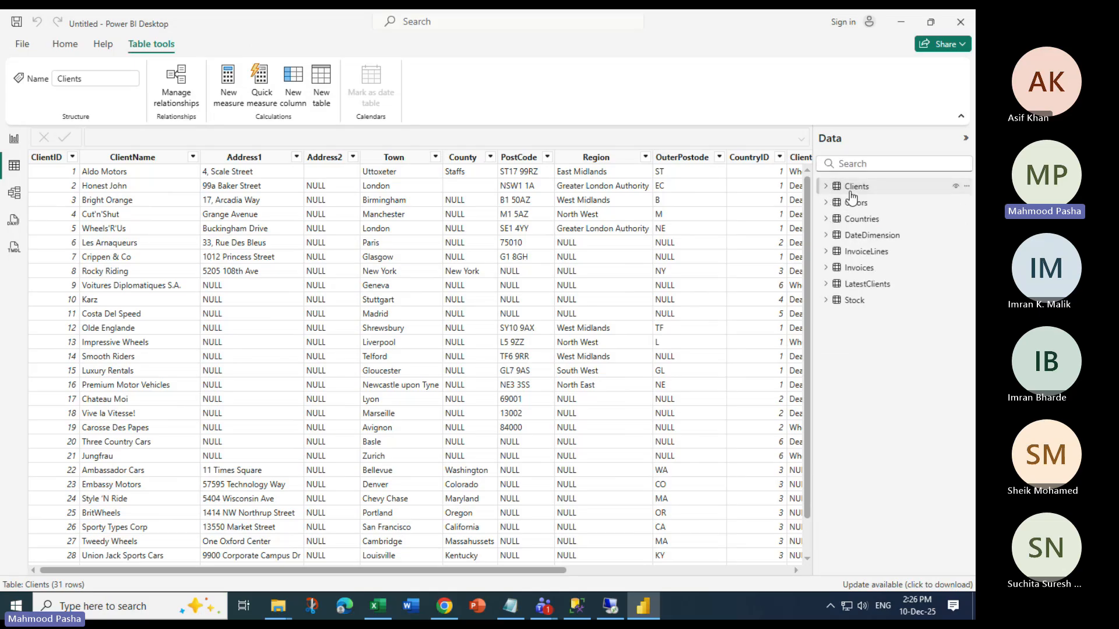
Open the Stock table with its fields listed, and start a new calculated column in it named Direct Cost
left_click(877, 301)
left_click(826, 301)
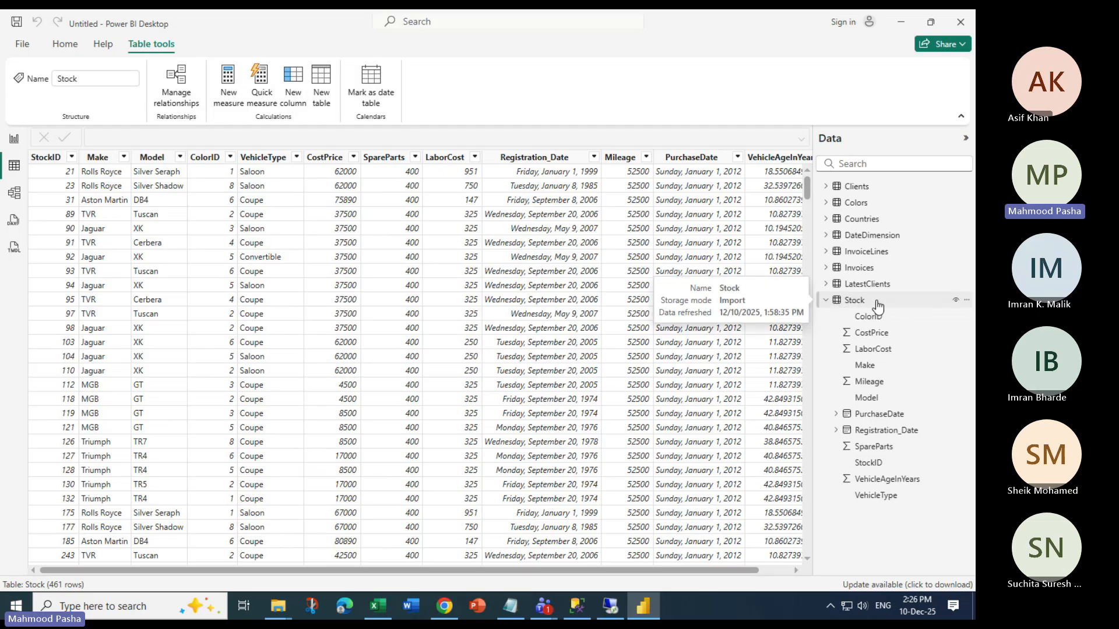
left_click(294, 81)
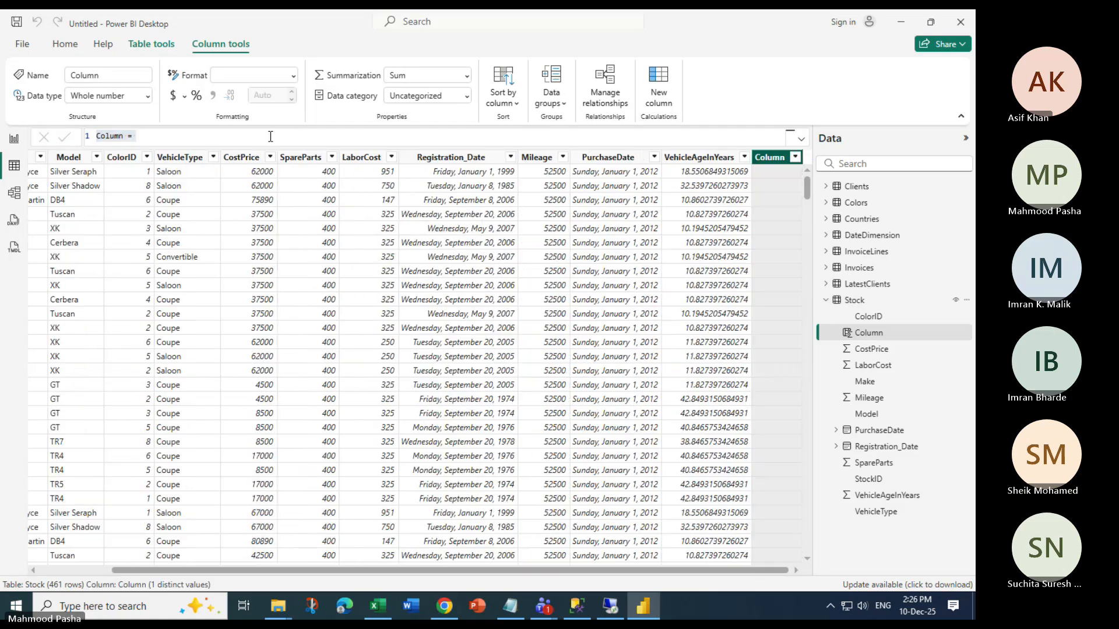
key("Home")
key("Delete")
key("Delete")
key("Delete")
type("Direct Cos")
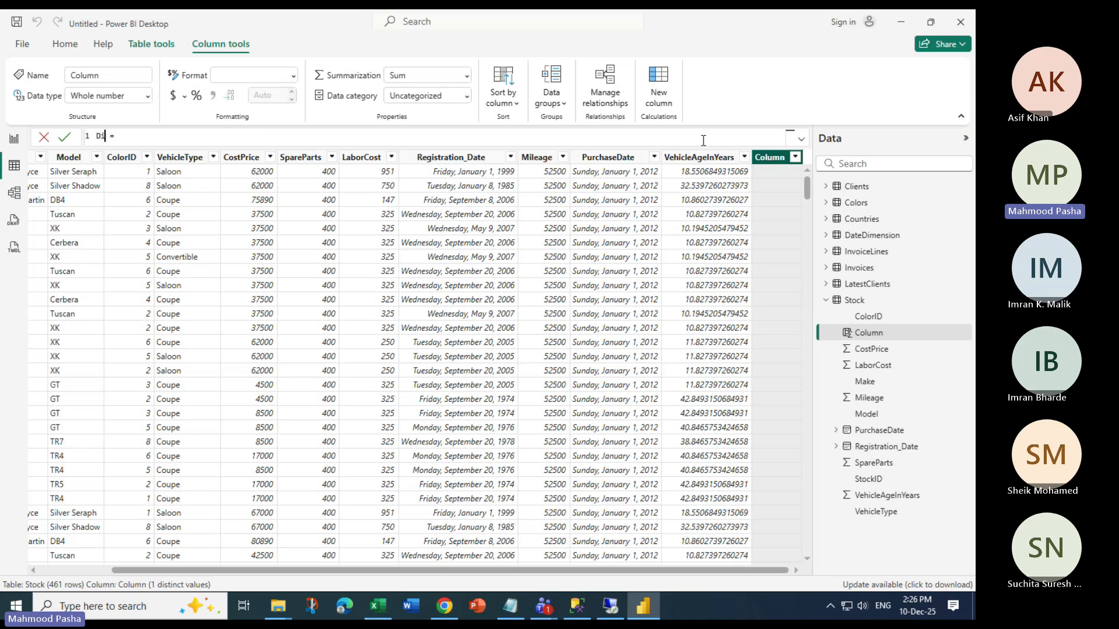
type("t")
Enlarge the formula editor and change the new Stock column's name in the formula to Direct Costs
left_click(802, 139)
scroll(314, 319, "up", 5)
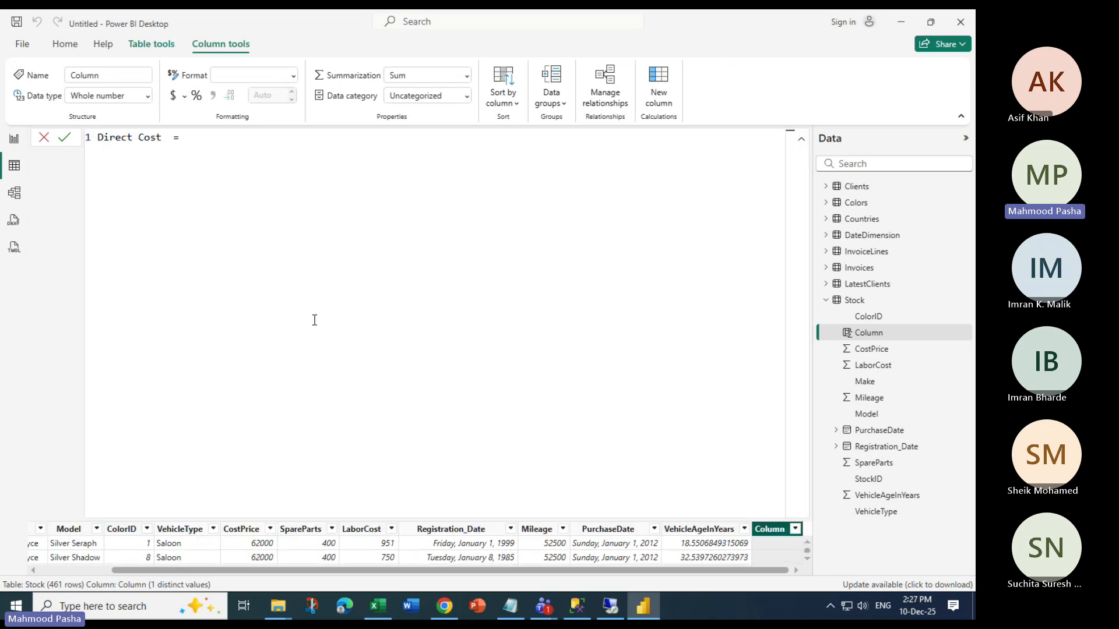
left_click(213, 144)
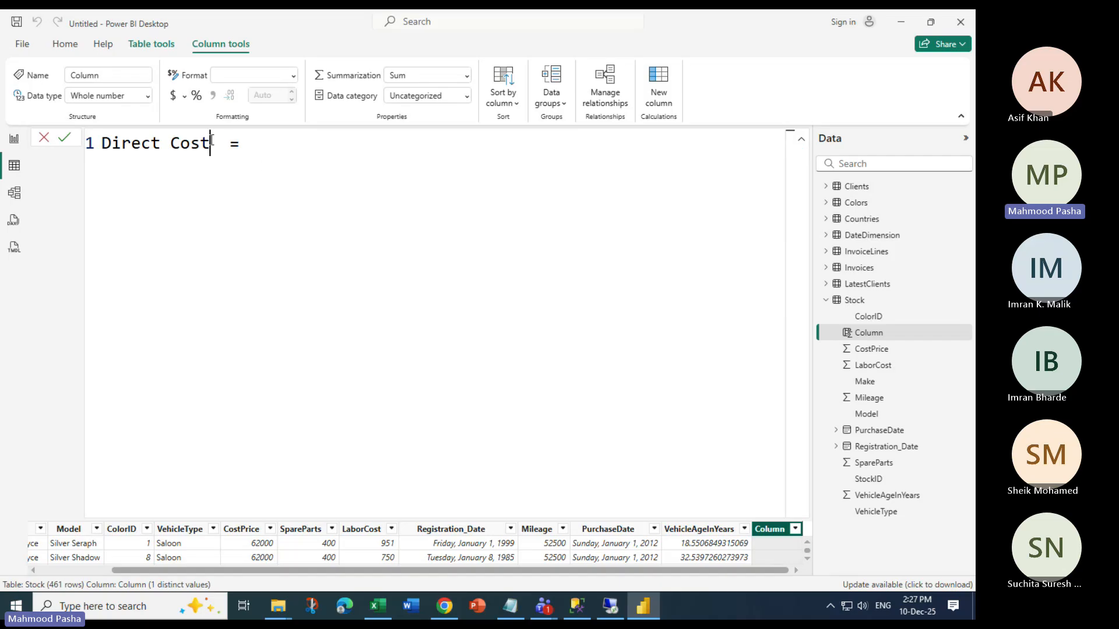
type("s")
key("Right")
key("Right")
key("Right")
Begin the Direct Costs formula with the [CostPrice] column
type("[")
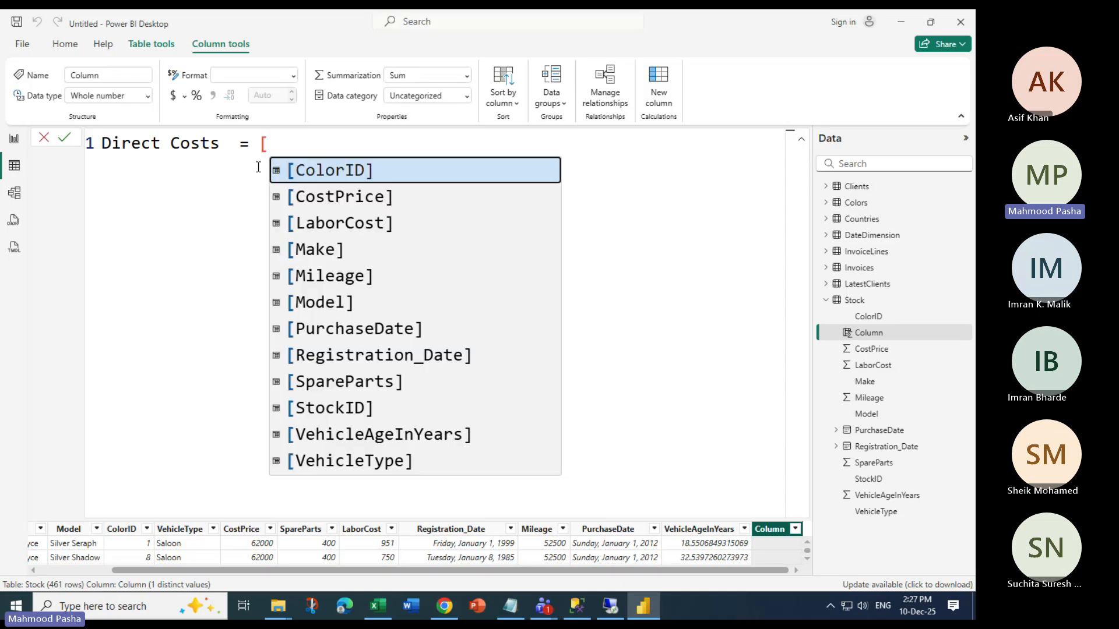
key("Down")
key("Down")
key("Down")
key("Down")
key("Up")
key("Up")
key("Up")
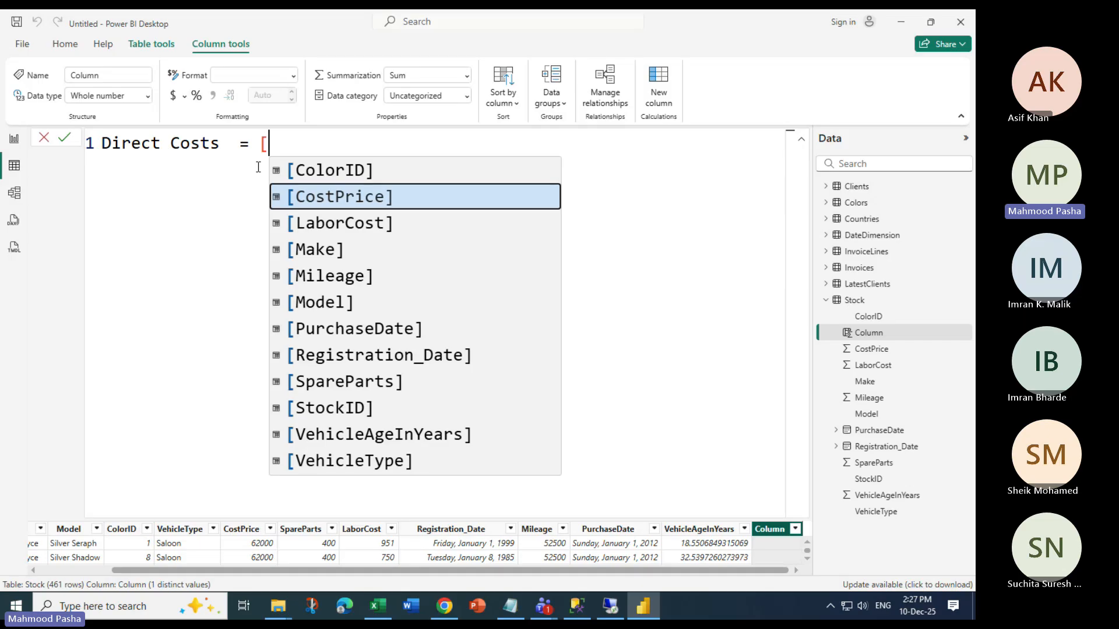
key("Tab")
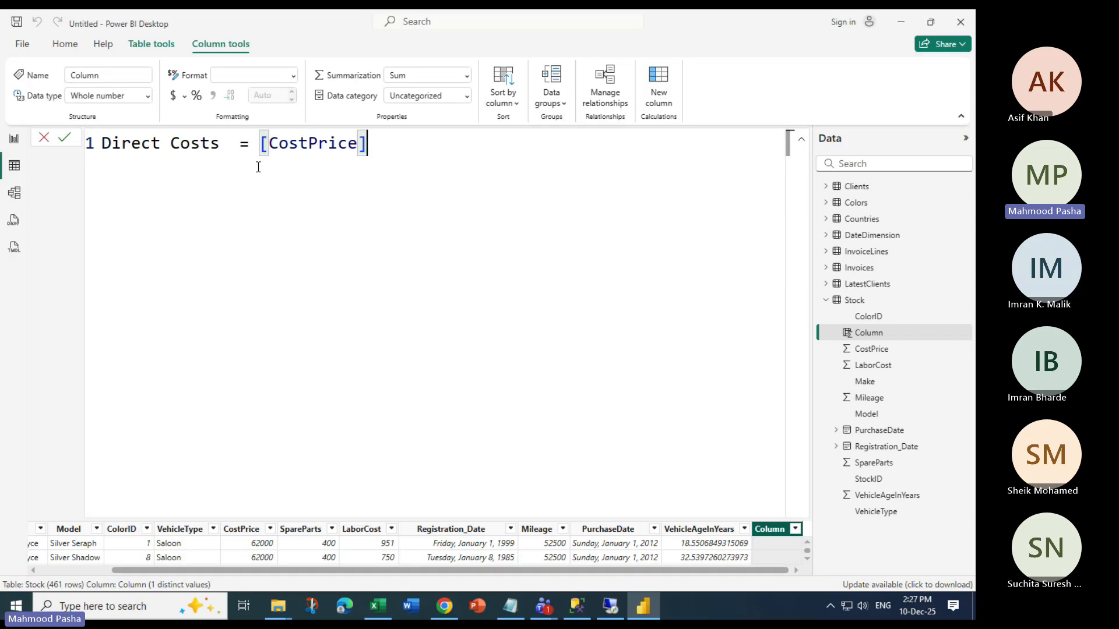
Complete the Direct Costs formula by subtracting ([SpareParts]+[LaborCost]) from the cost price
type("-(")
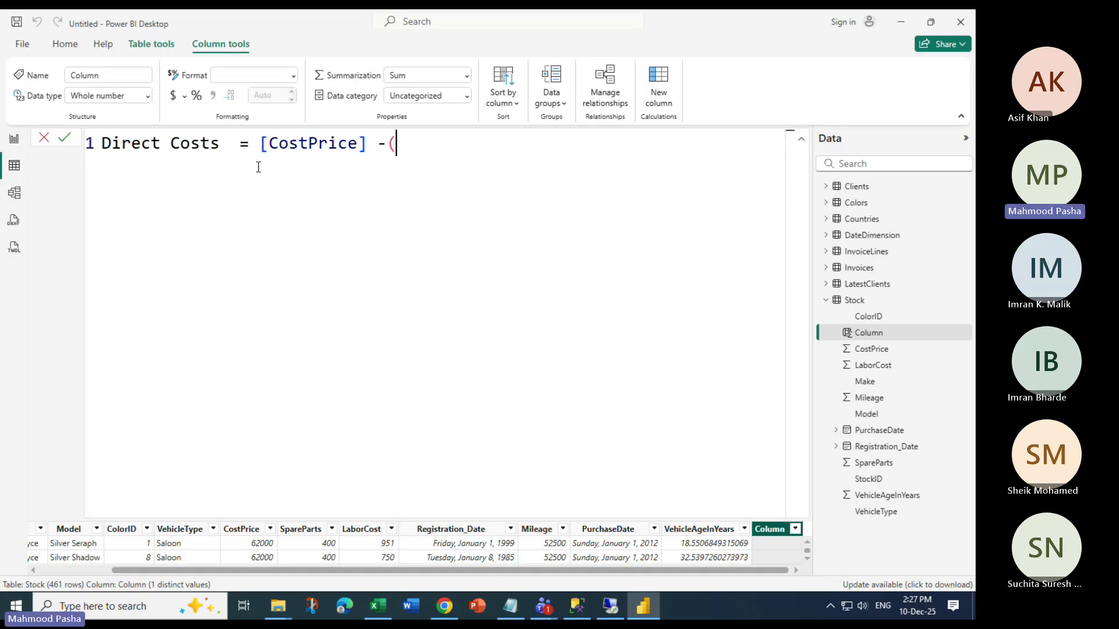
type("[S")
key("Tab")
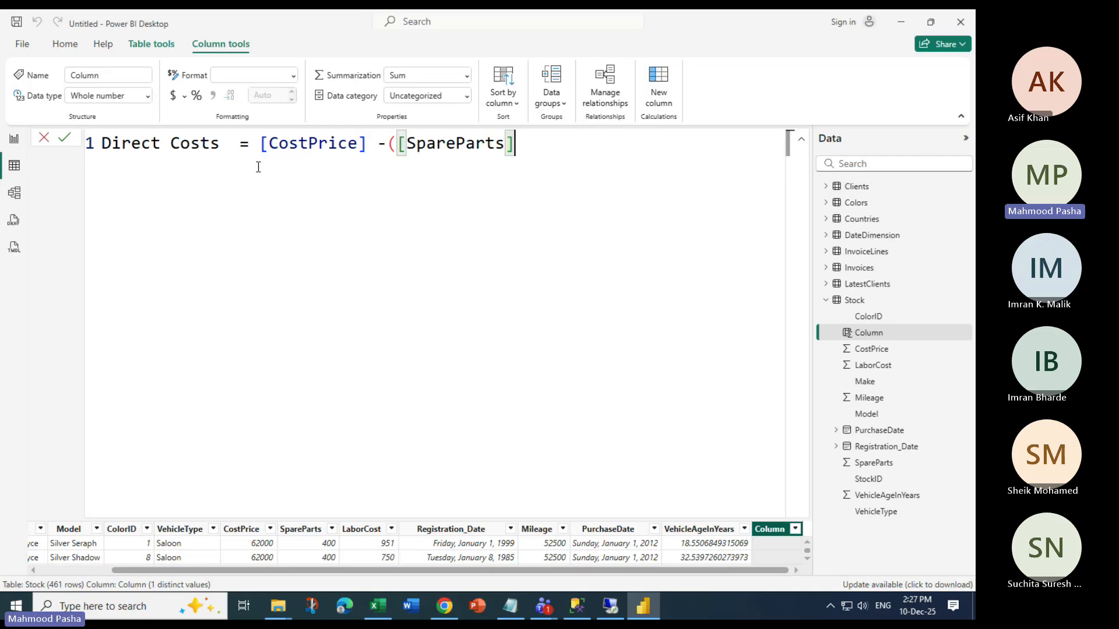
type("+[")
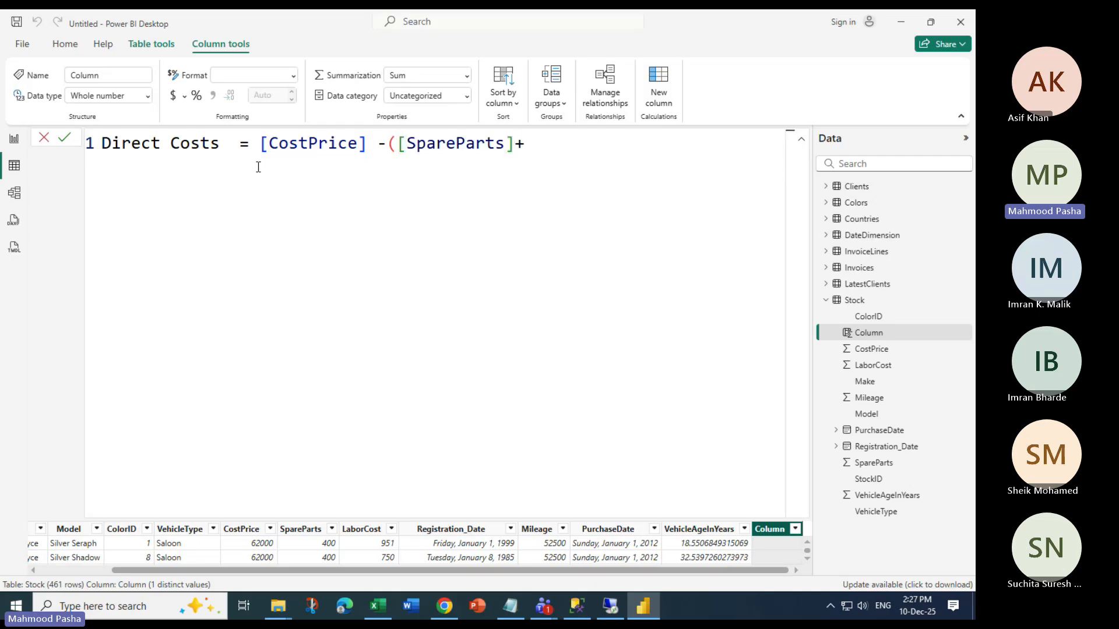
key("Down")
key("Down")
key("Tab")
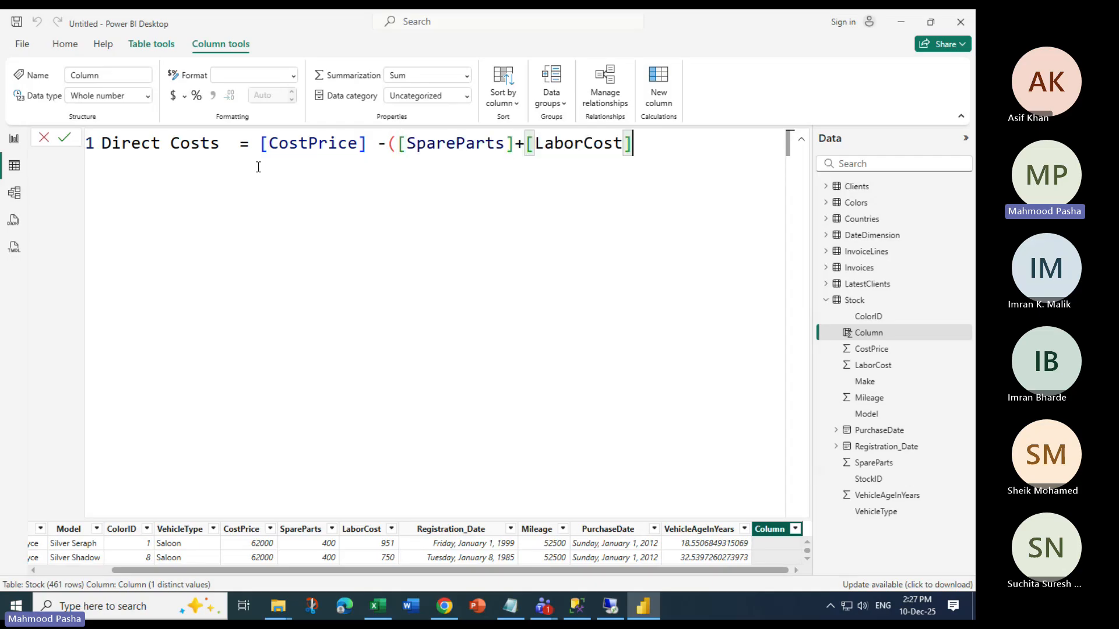
type(")")
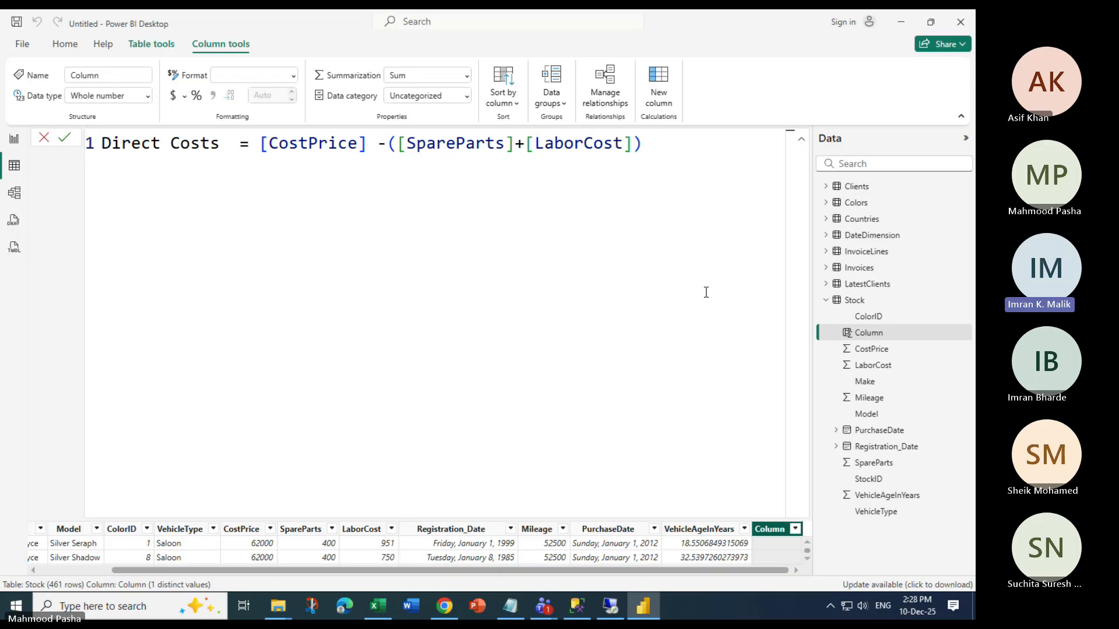
Copy the entire Direct Costs formula and clear it from the formula editor
left_click_drag(647, 145, 104, 149)
key("ctrl+c")
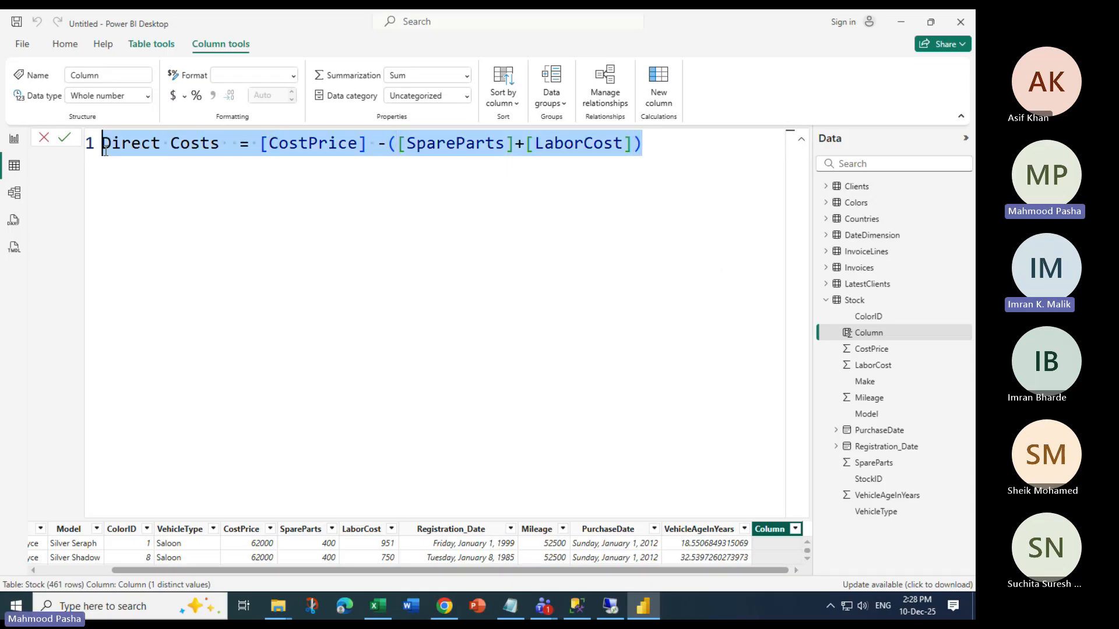
key("BackSpace")
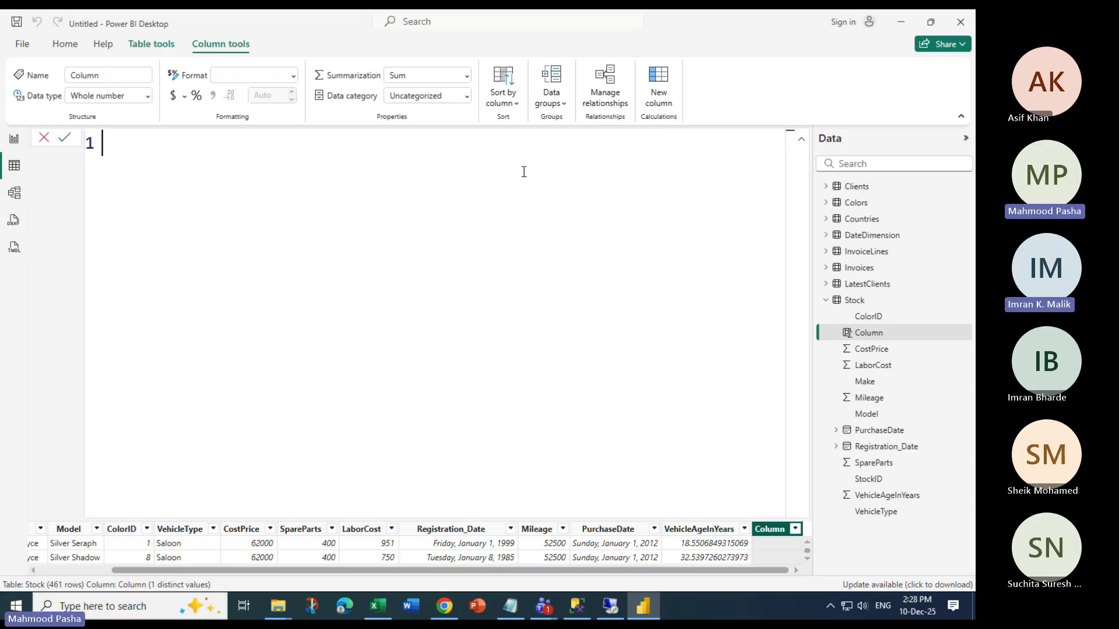
Shrink the formula editor and delete the unfinished field named Column from the Stock table
left_click(803, 139)
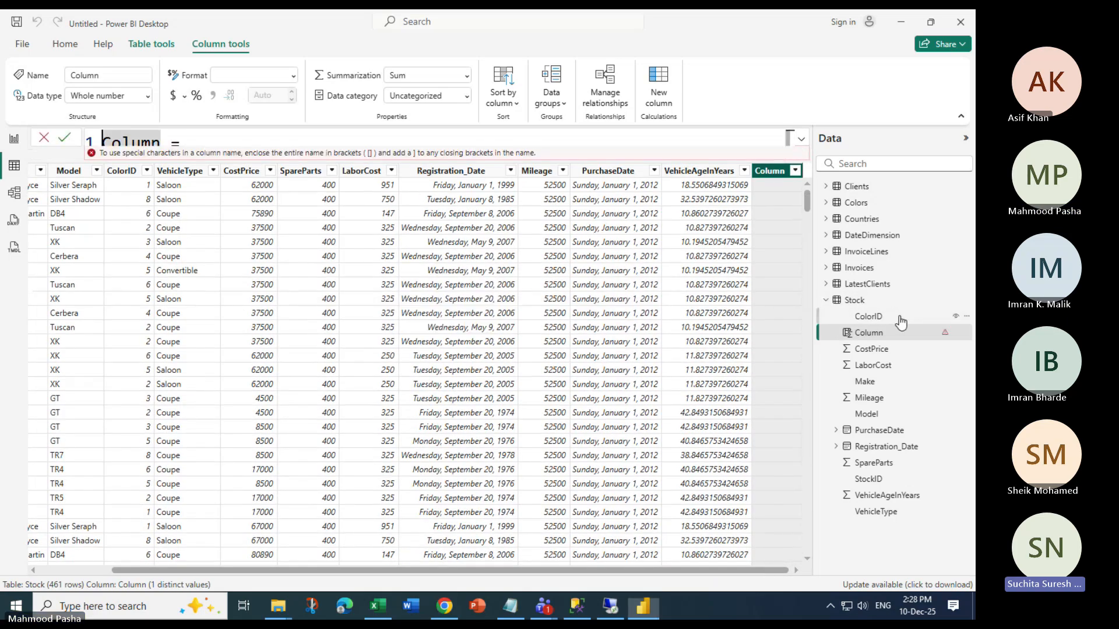
left_click(870, 302)
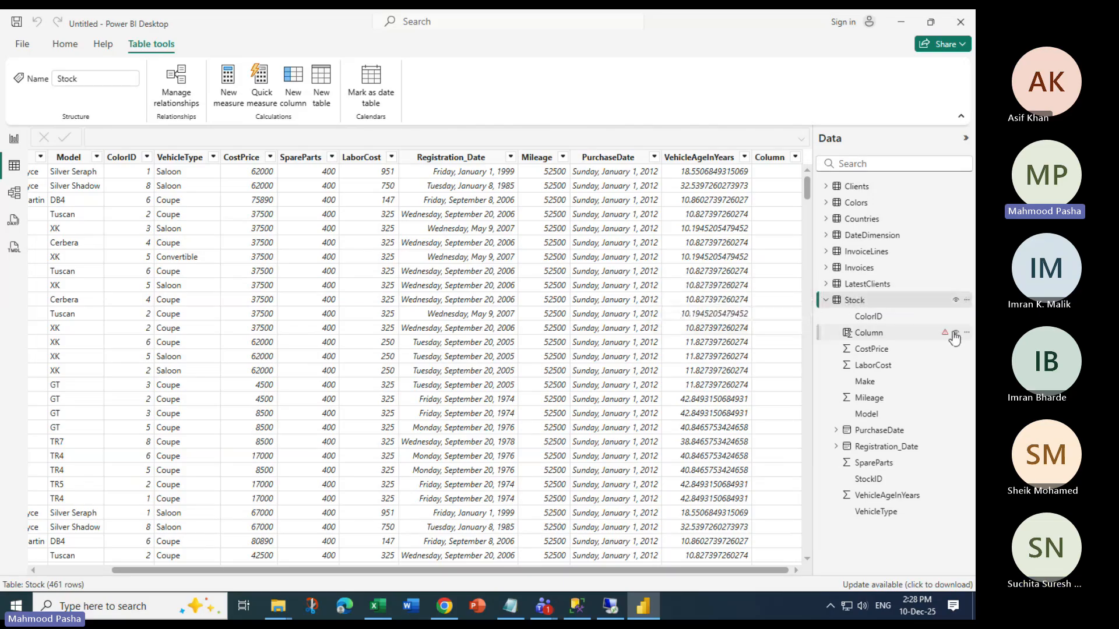
left_click(967, 333)
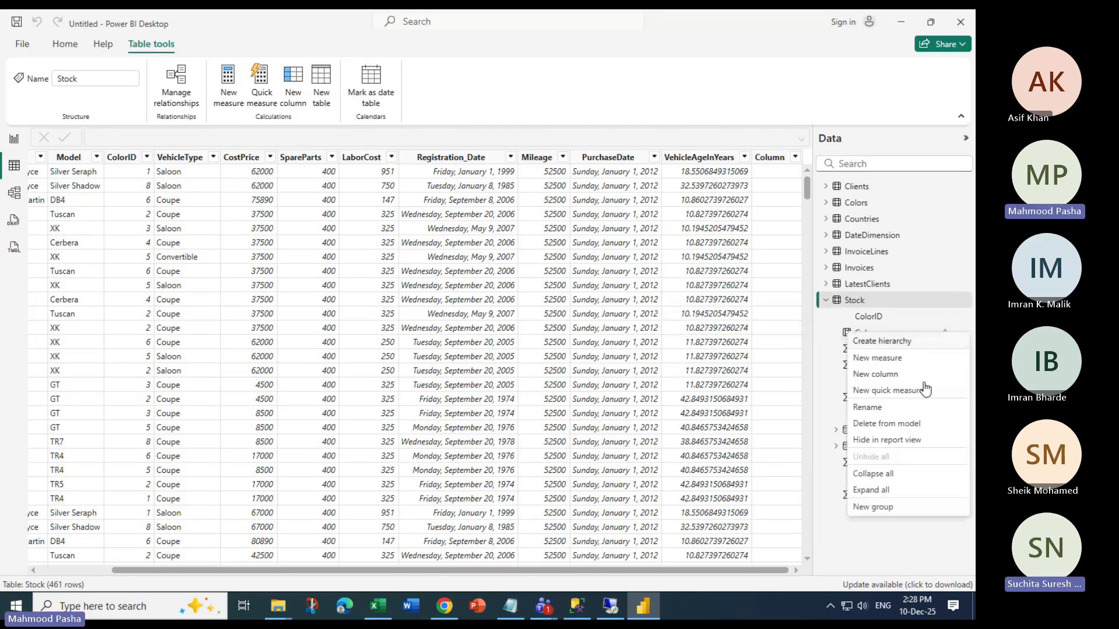
left_click(874, 423)
left_click(566, 338)
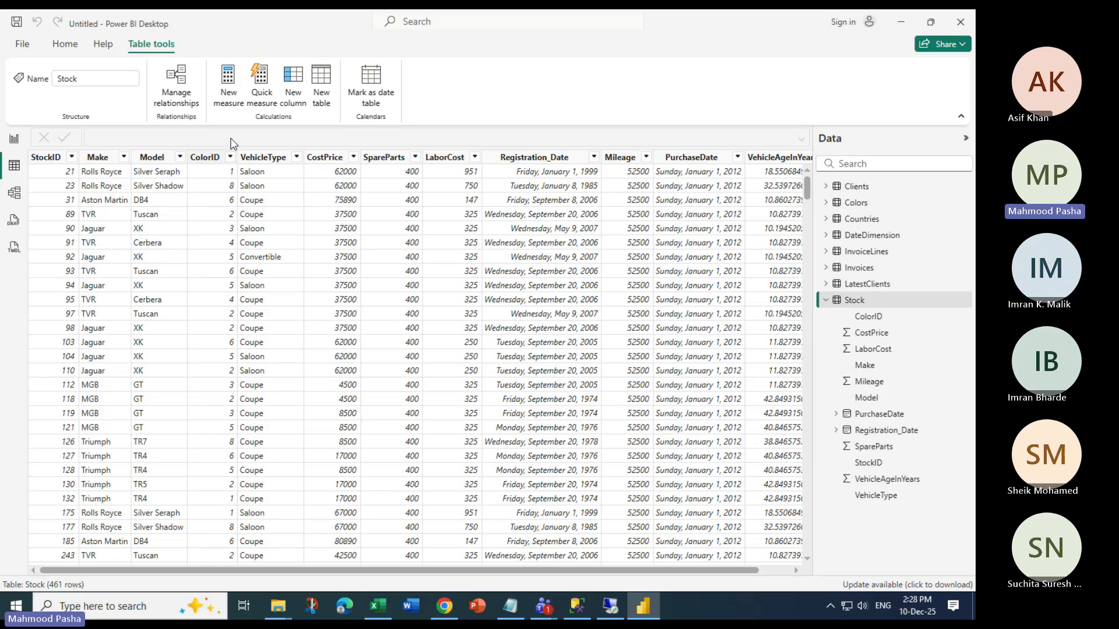
Create a new calculated column in Stock with the copied formula Direct Costs = [CostPrice] -([SpareParts]+[LaborCost])
left_click(64, 47)
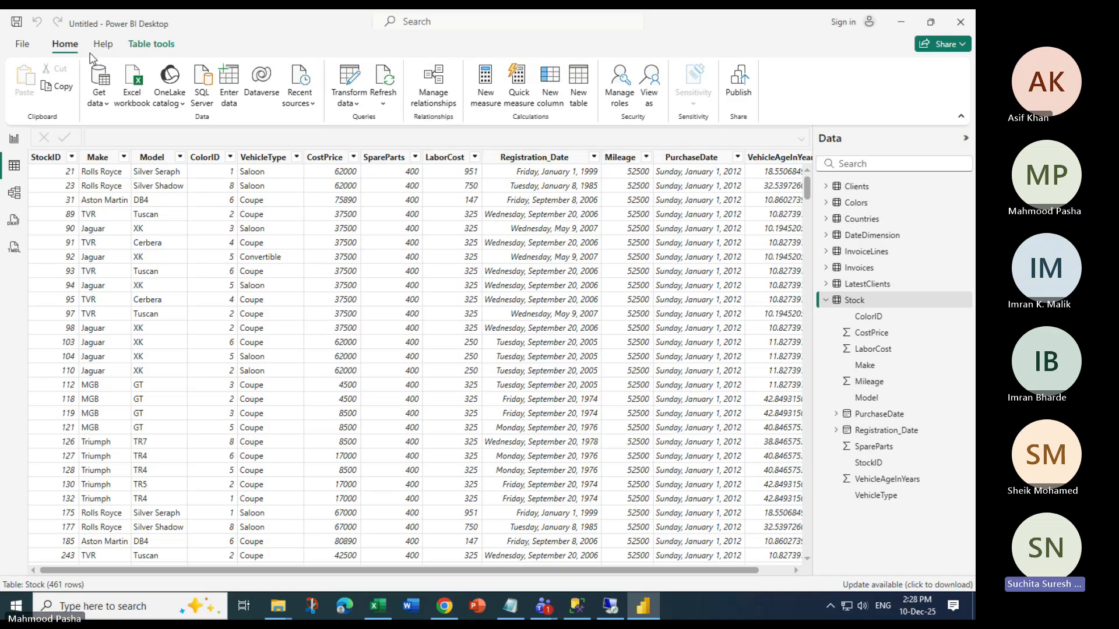
left_click(551, 89)
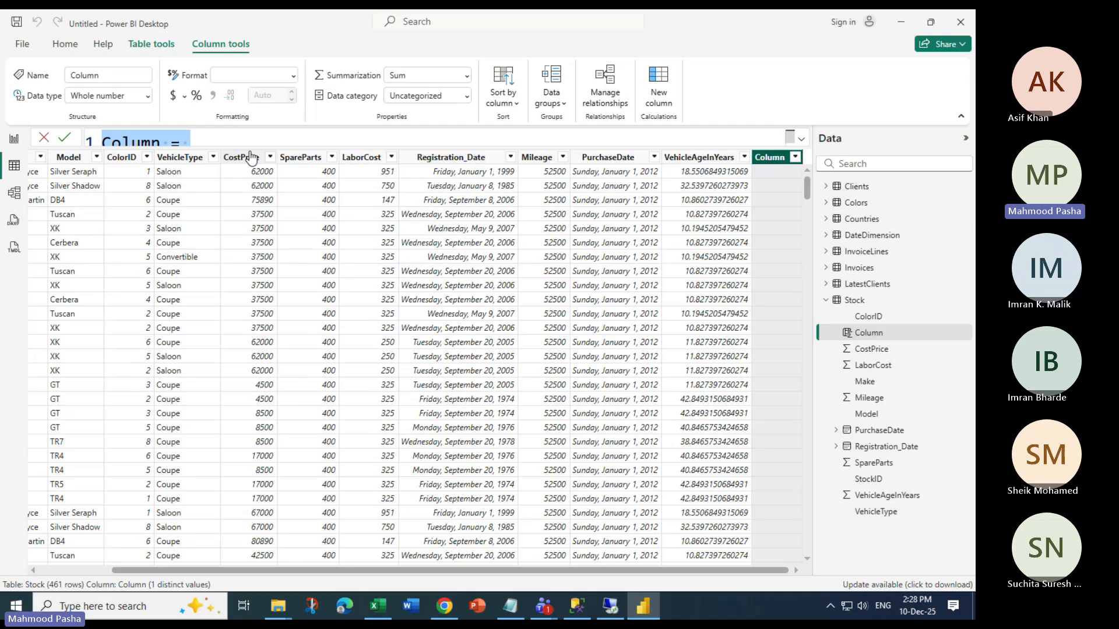
key("ctrl+v")
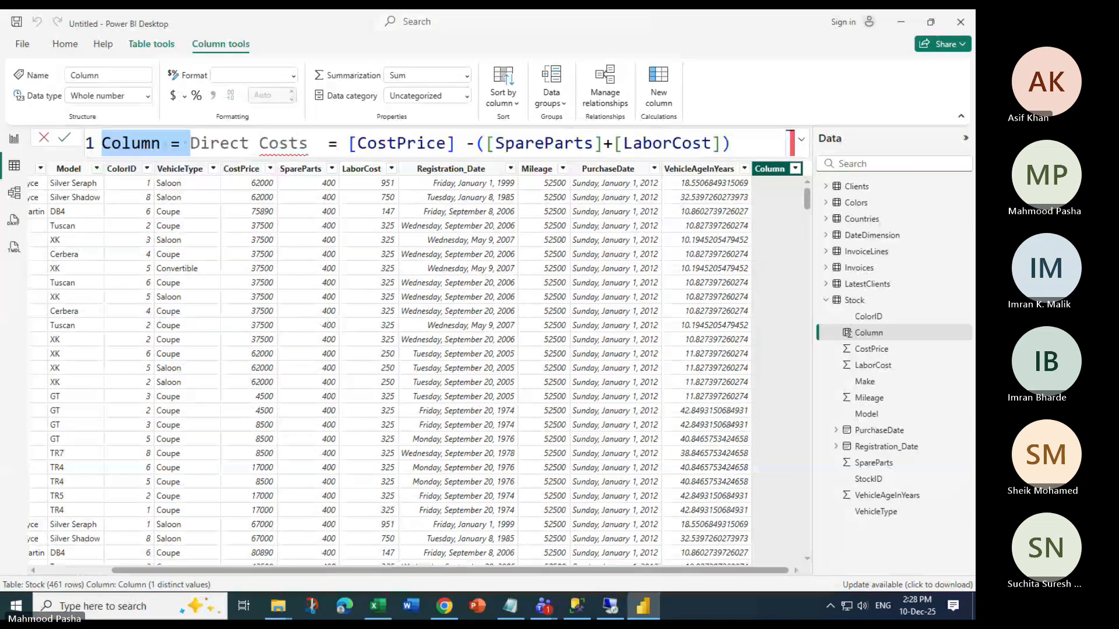
left_click(802, 140)
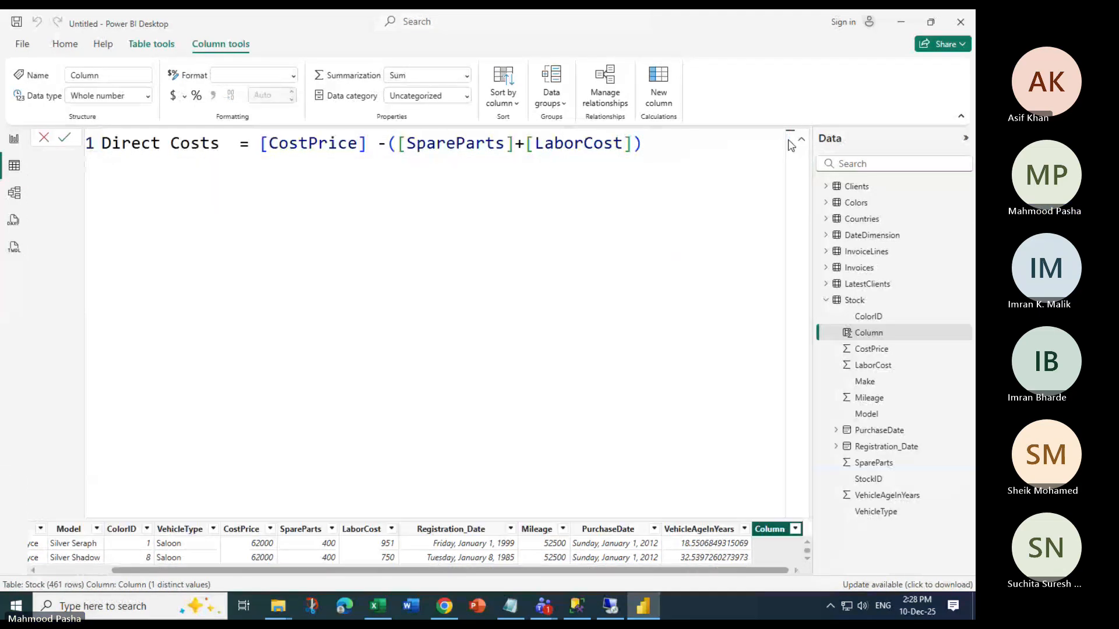
left_click(620, 342)
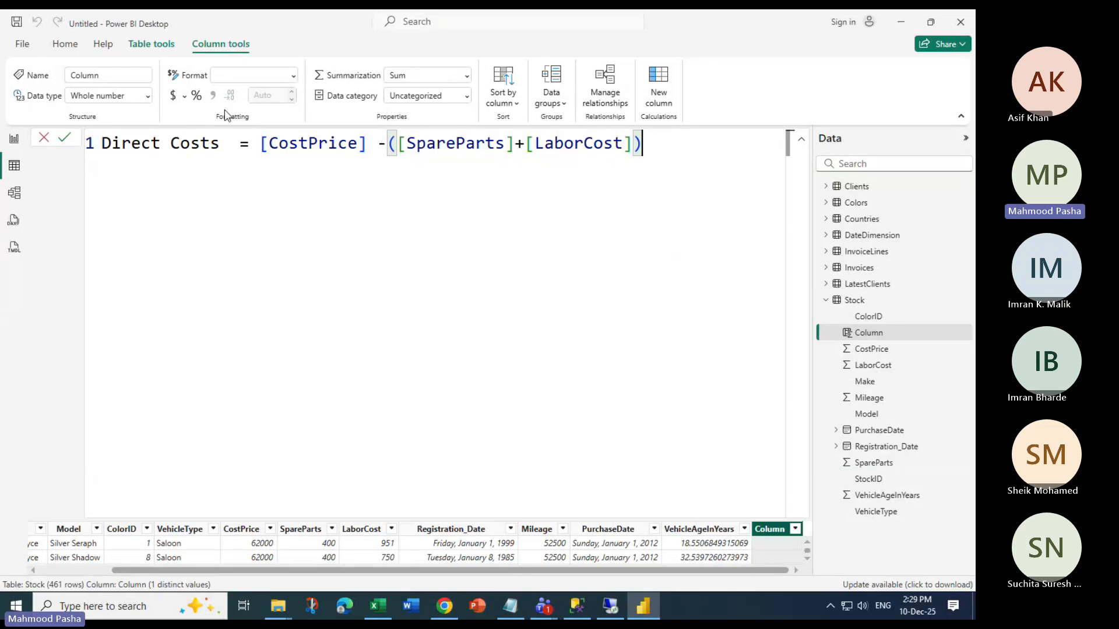
Remove the space from the new column's name so it reads DirectCosts
left_click(163, 146)
key("Delete")
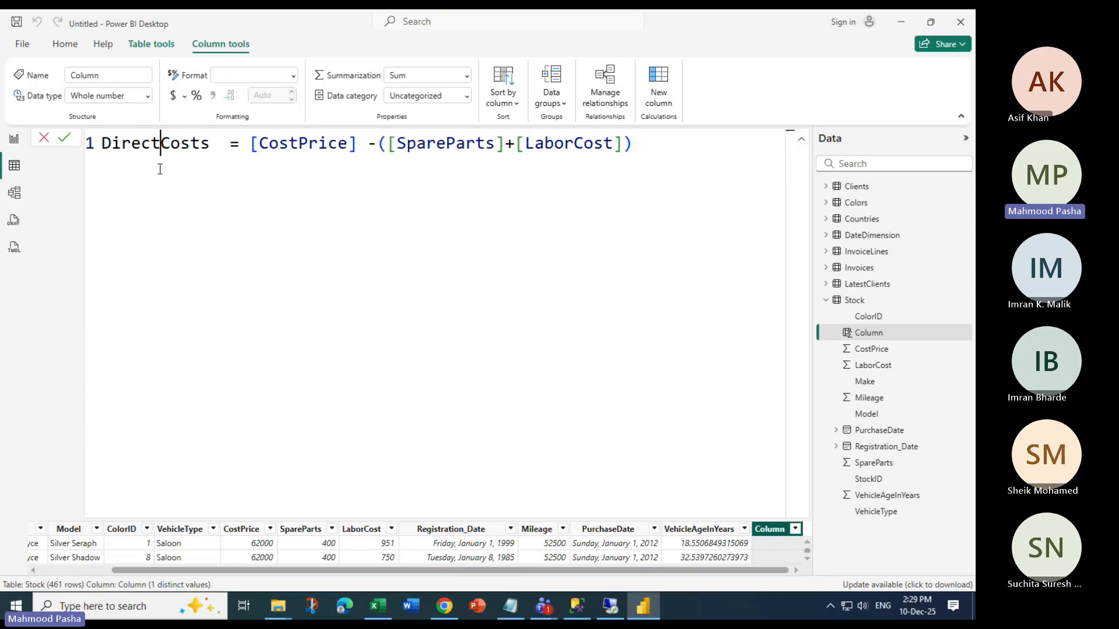
left_click(655, 253)
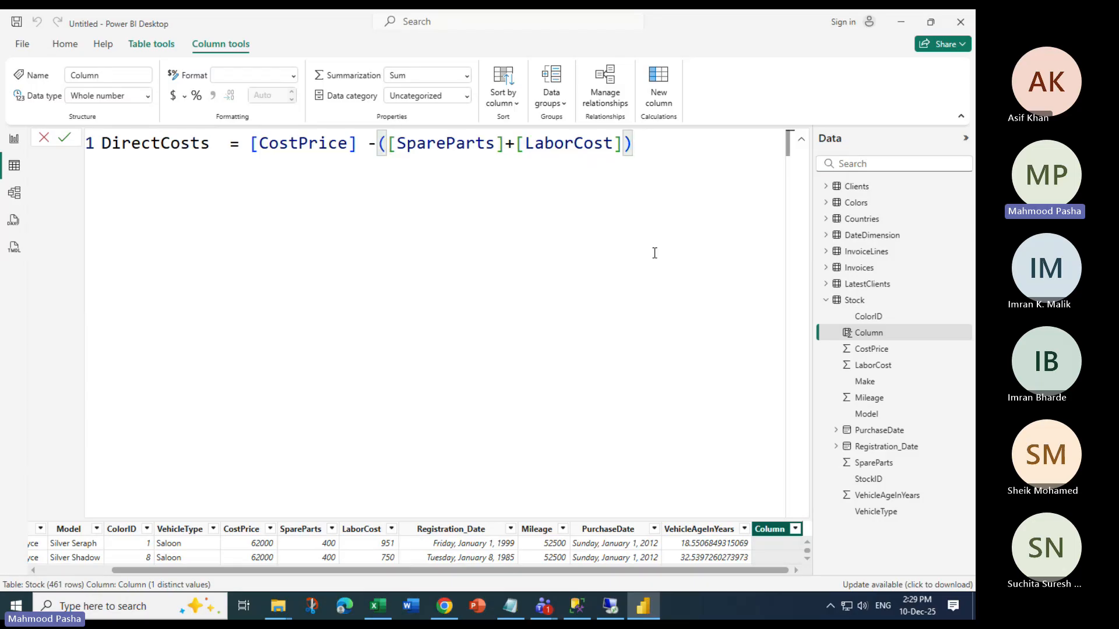
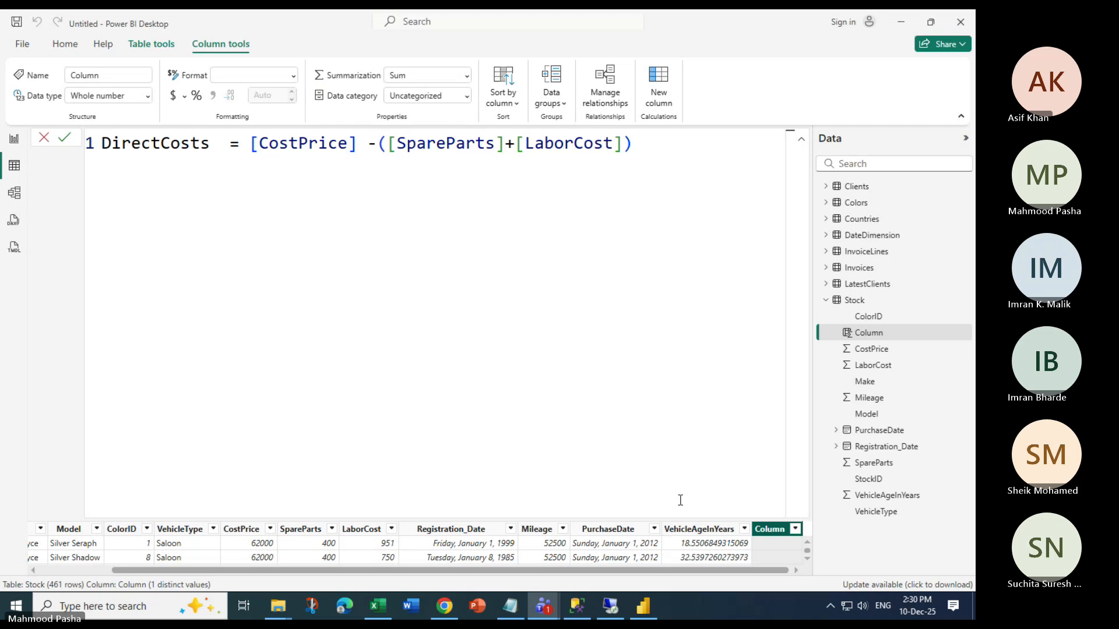
Switch to the Teams meeting, show its participant list, and return to Power BI Desktop
left_click(544, 607)
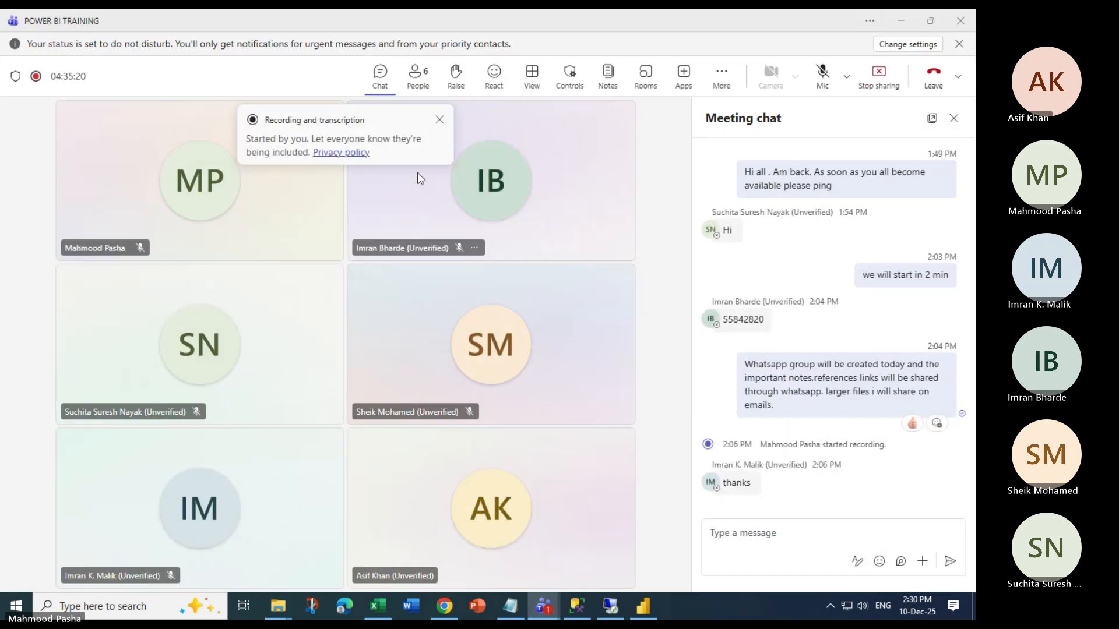
left_click(424, 81)
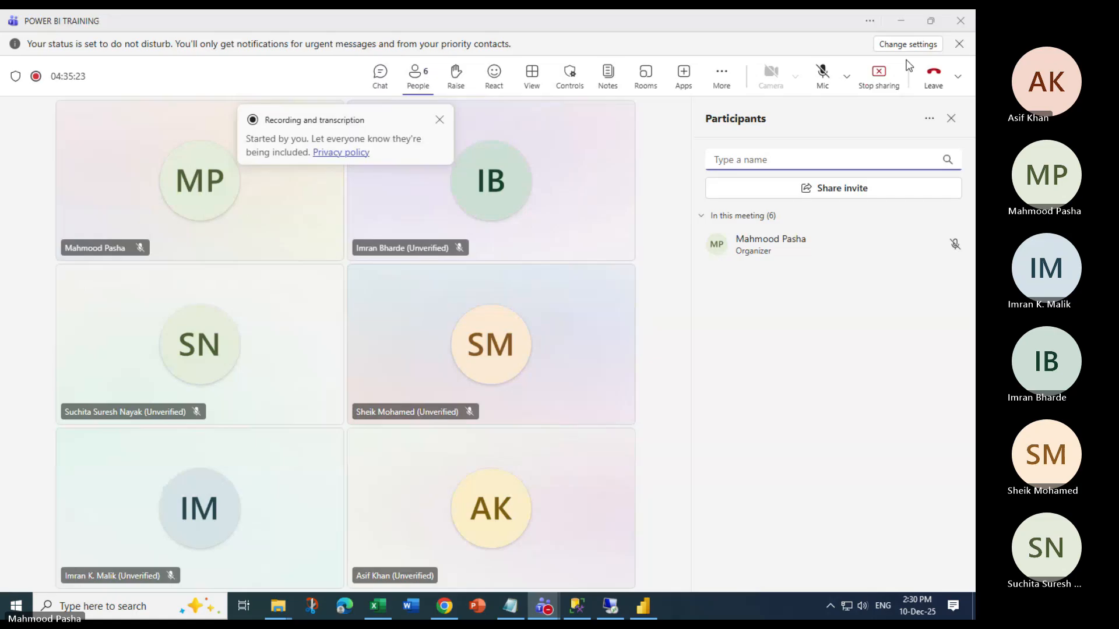
left_click(901, 21)
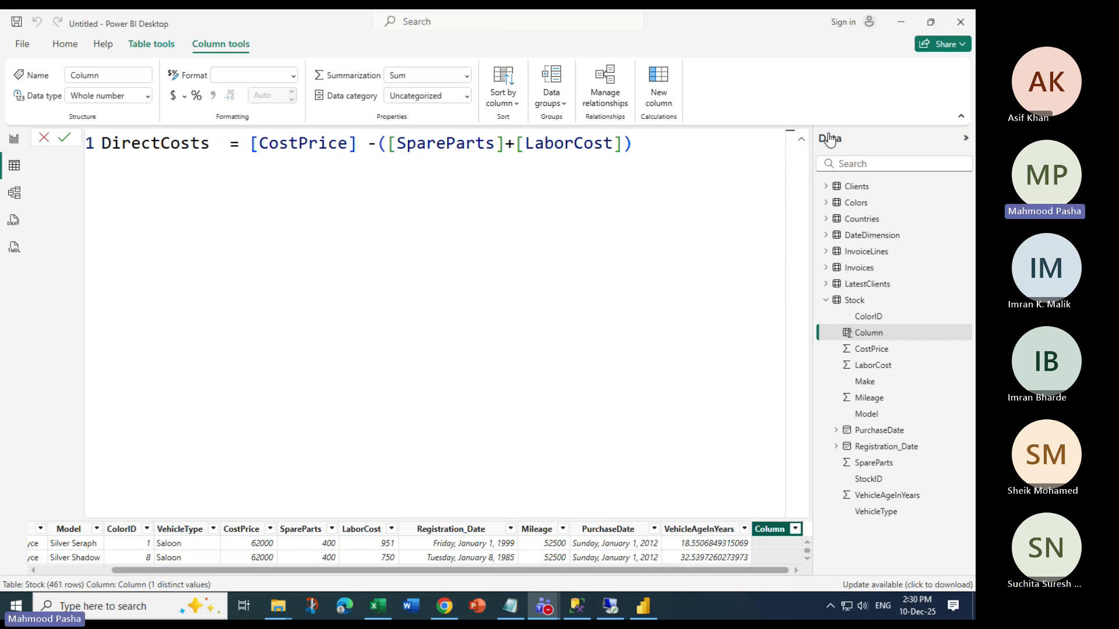
Commit the DirectCosts formula to the Stock table and collapse the table's field list
left_click(801, 139)
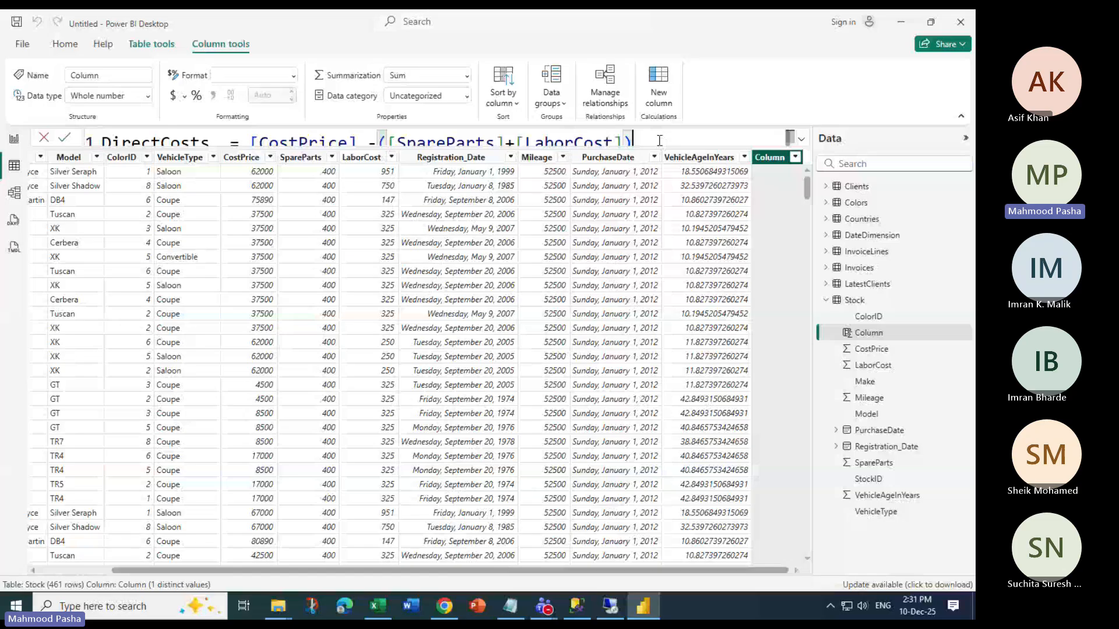
key("Return")
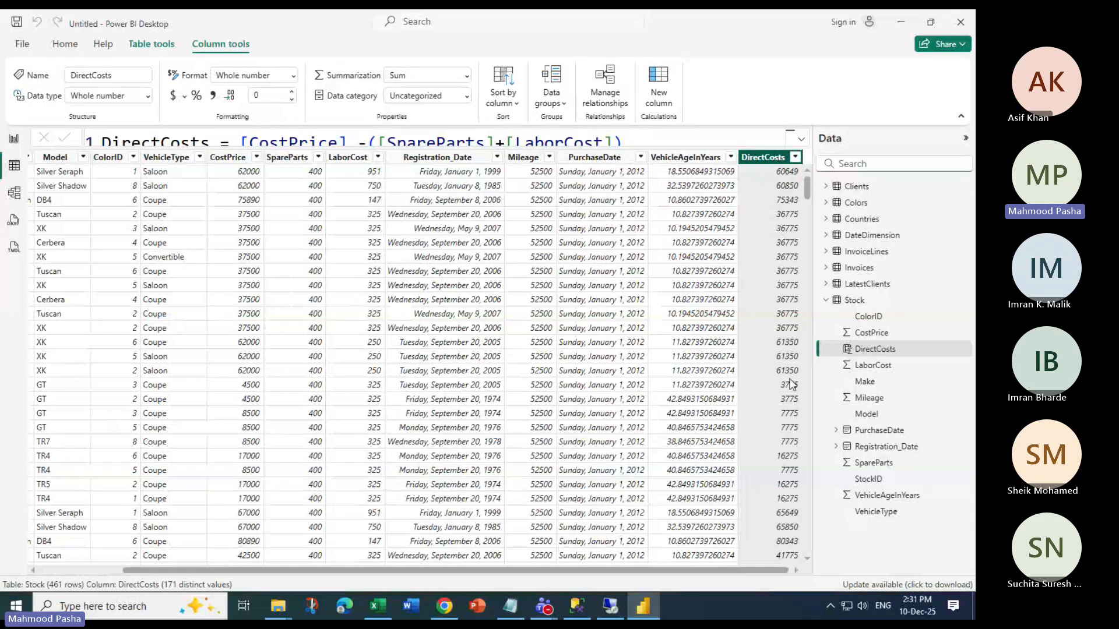
left_click(826, 300)
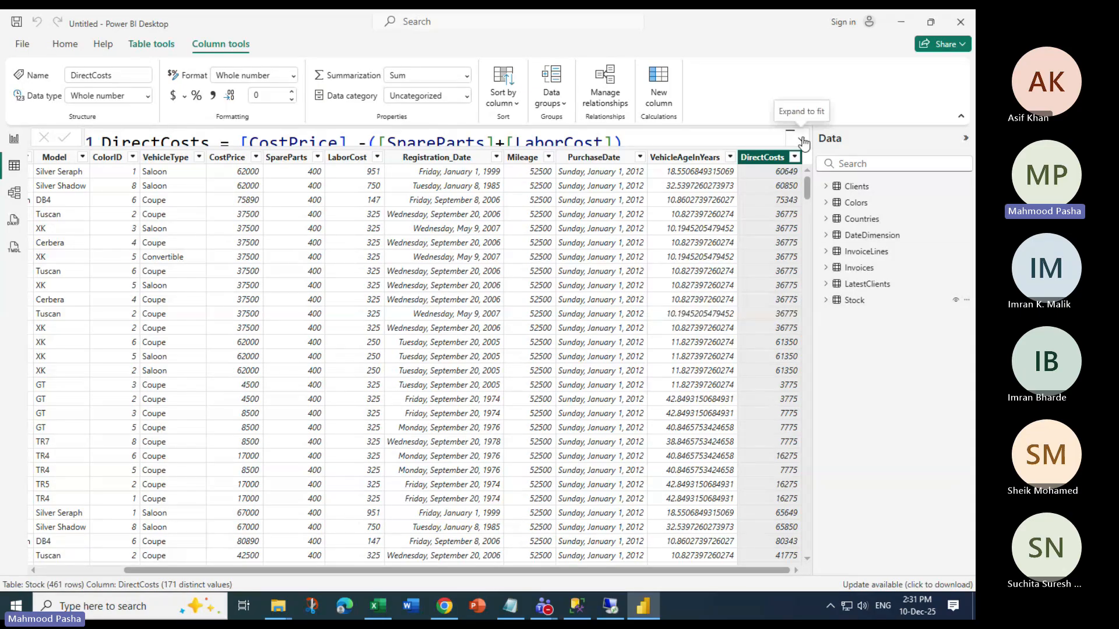
Display the InvoiceLines table's data and select its LineItem column
left_click(867, 252)
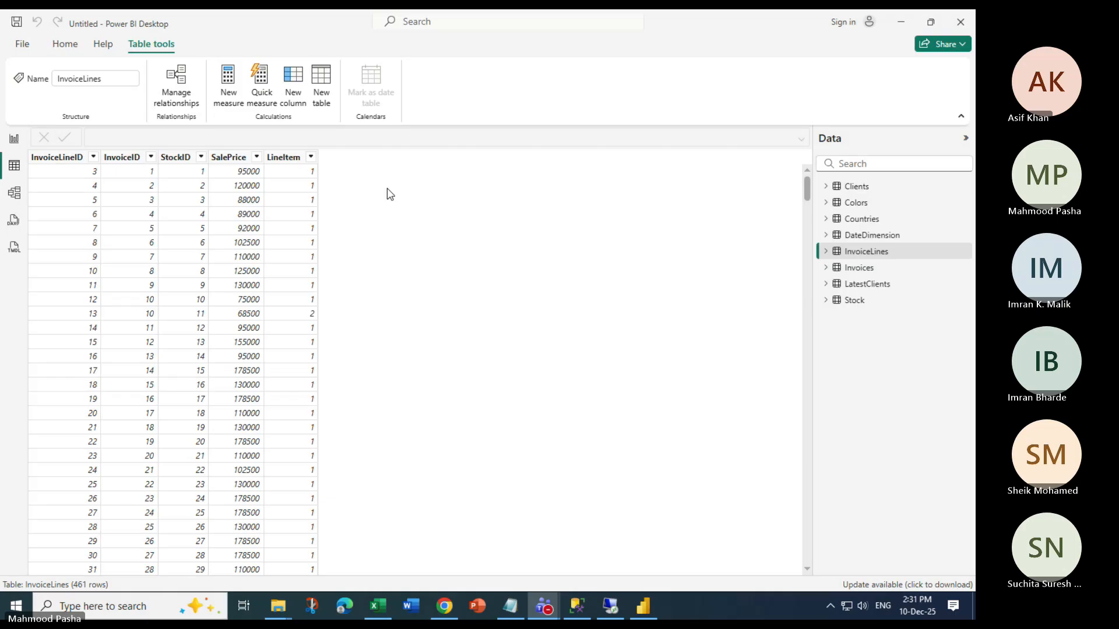
left_click(317, 157)
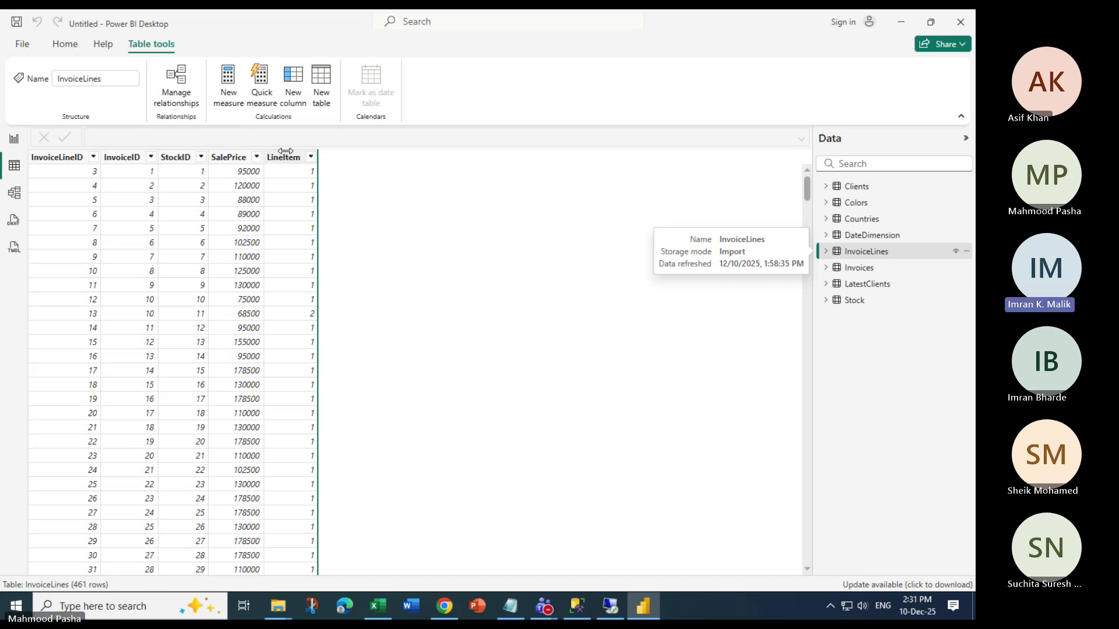
left_click(285, 156)
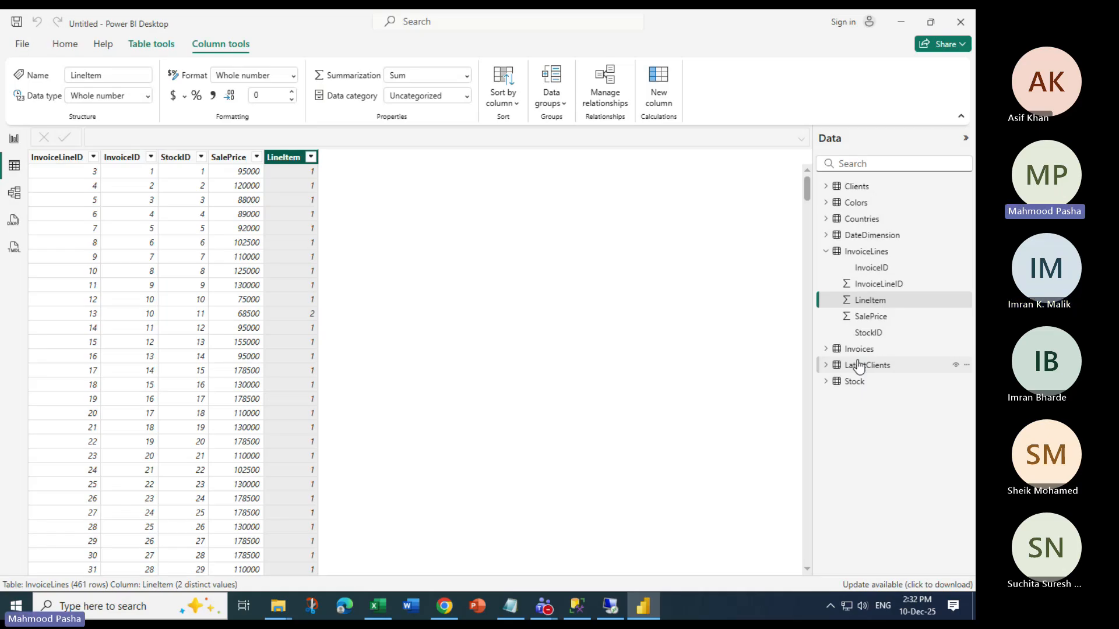
Show the Stock table's DirectCosts column and examine the references and parentheses in its formula
left_click(854, 381)
left_click(875, 430)
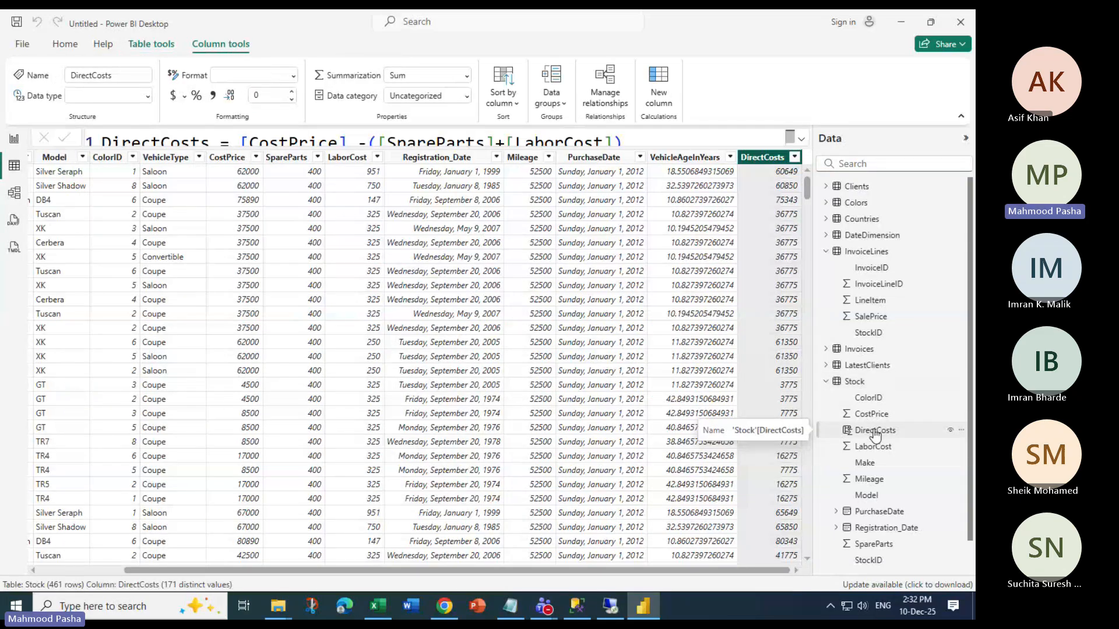
left_click_drag(241, 142, 246, 141)
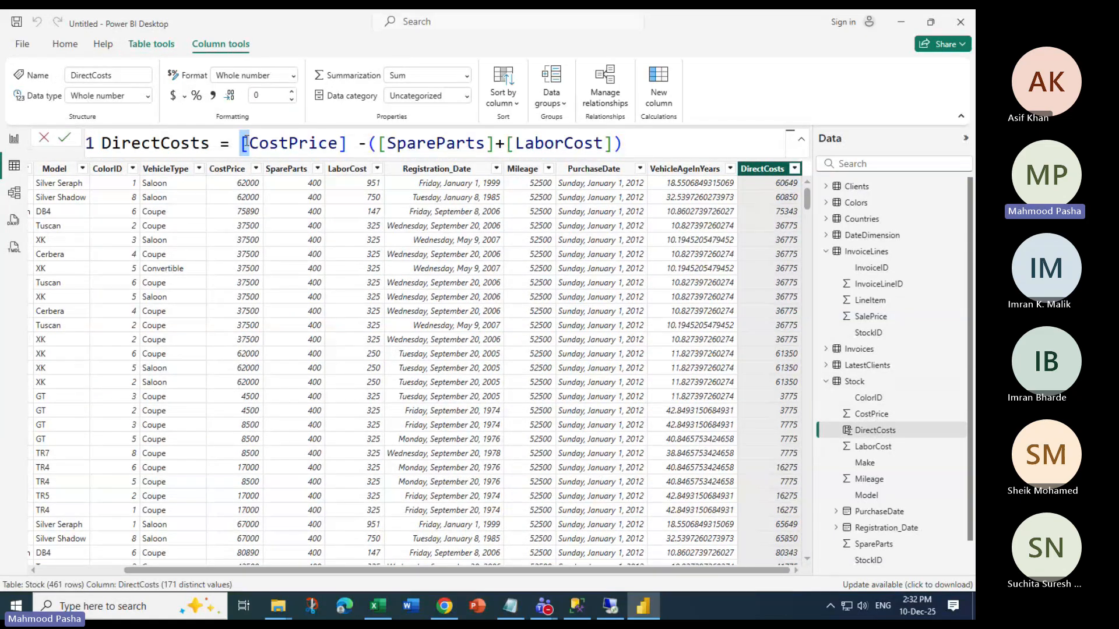
left_click(370, 142)
left_click(628, 142)
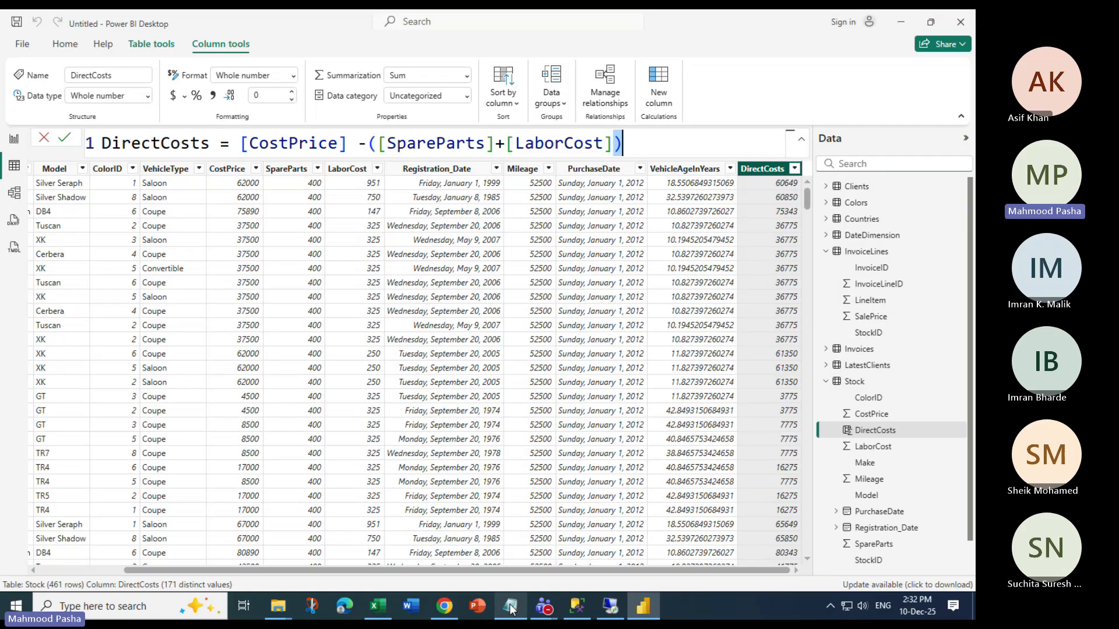
Switch to Notepad and insert several blank lines below the argument definition
mouse_move(510, 607)
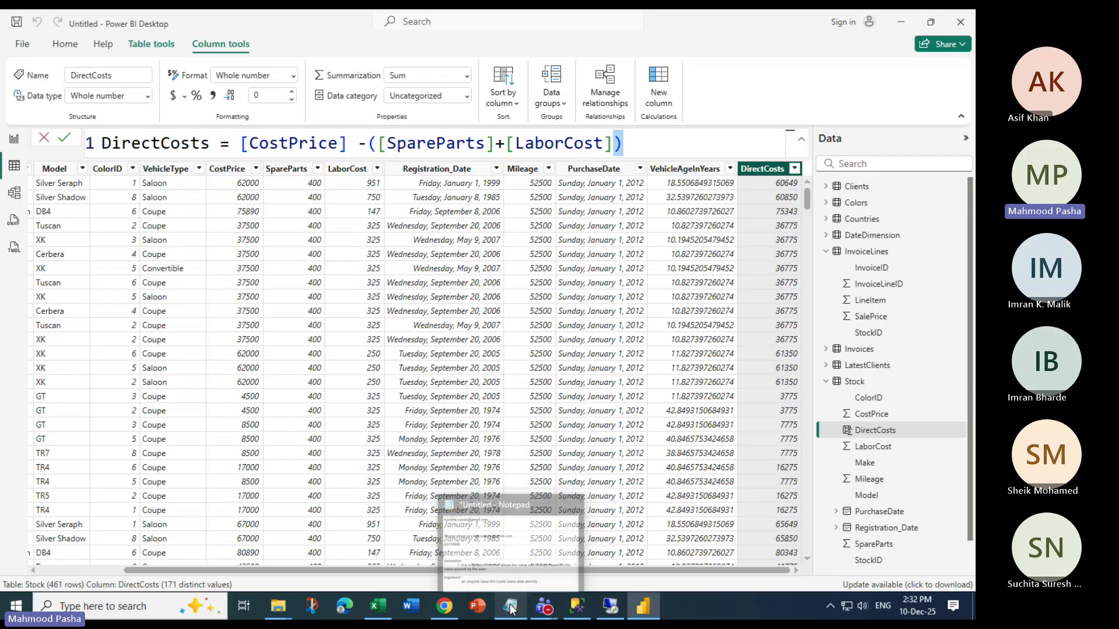
left_click(510, 608)
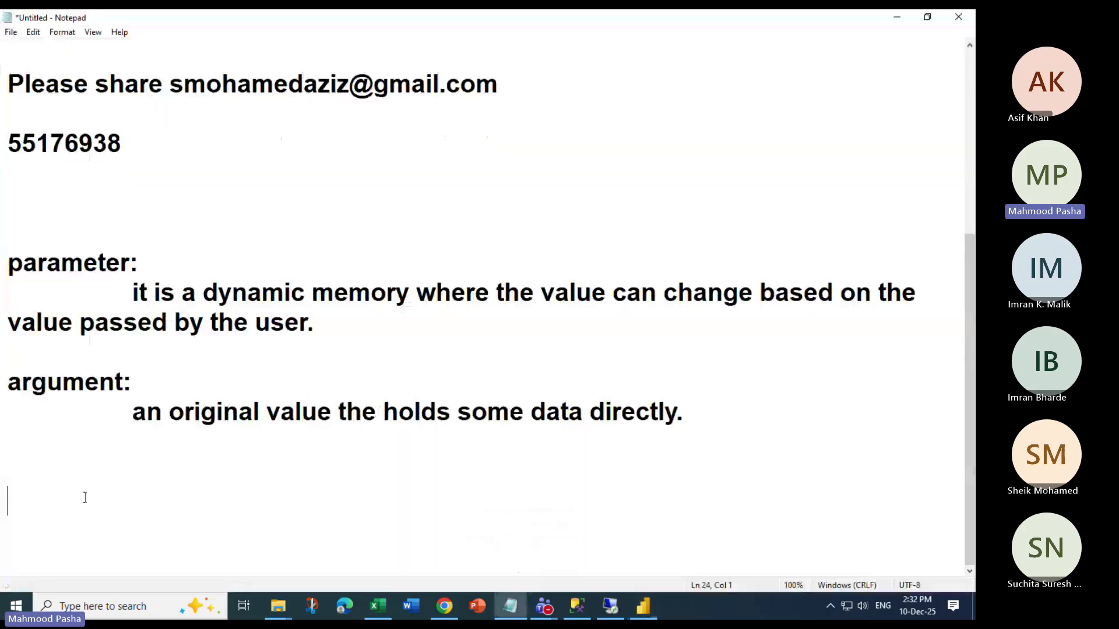
key("Return")
key("Return")
key("Return")
key("Return")
key("Return")
key("Return")
key("Up")
key("Up")
key("Up")
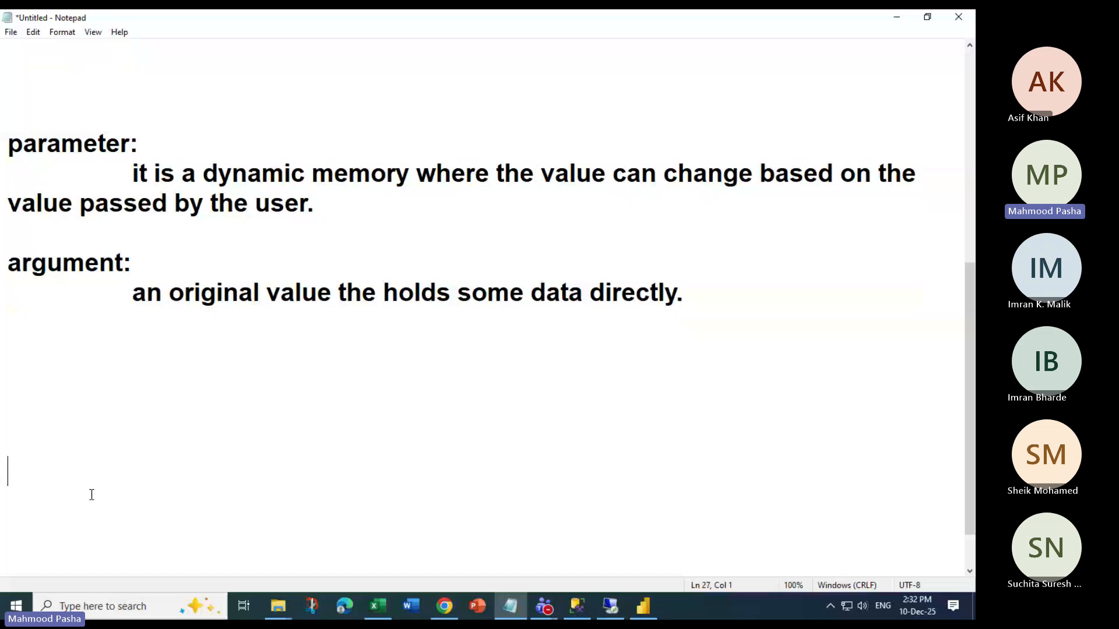
key("Up")
Begin an example expression in the blank space with Text.Start([Make], as the function and its first argument
type("Text.")
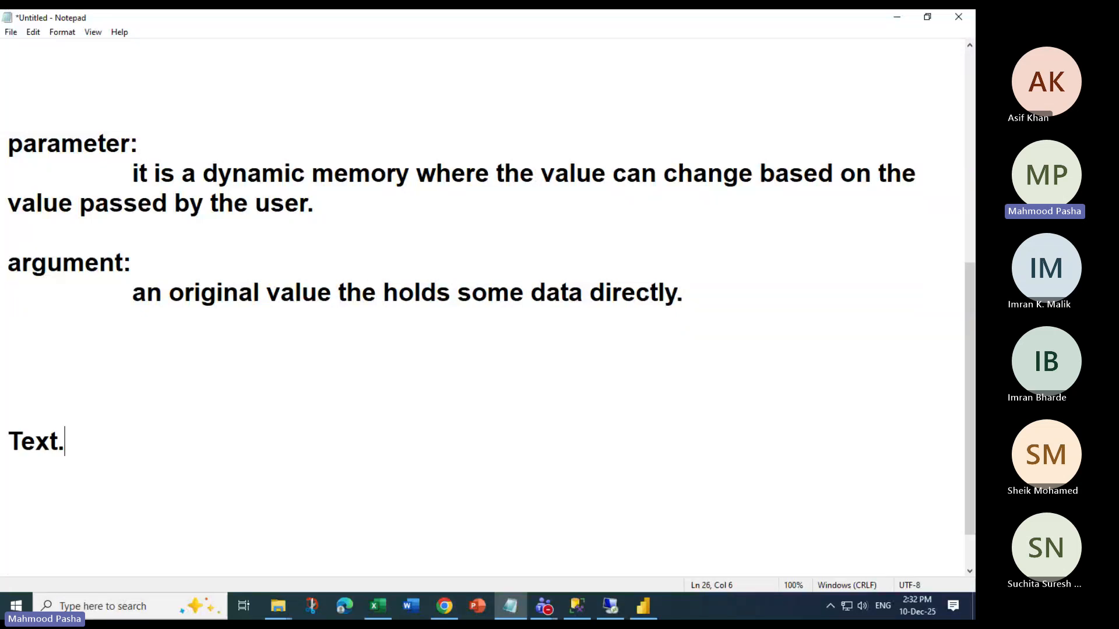
type("Start")
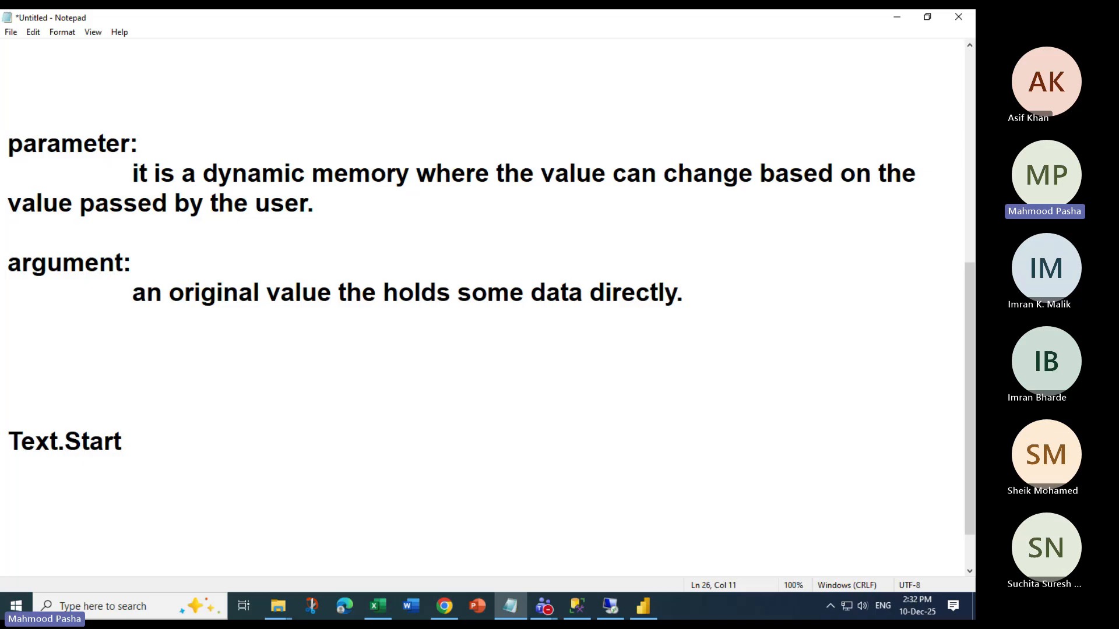
type("([]")
key("Left")
type("Make")
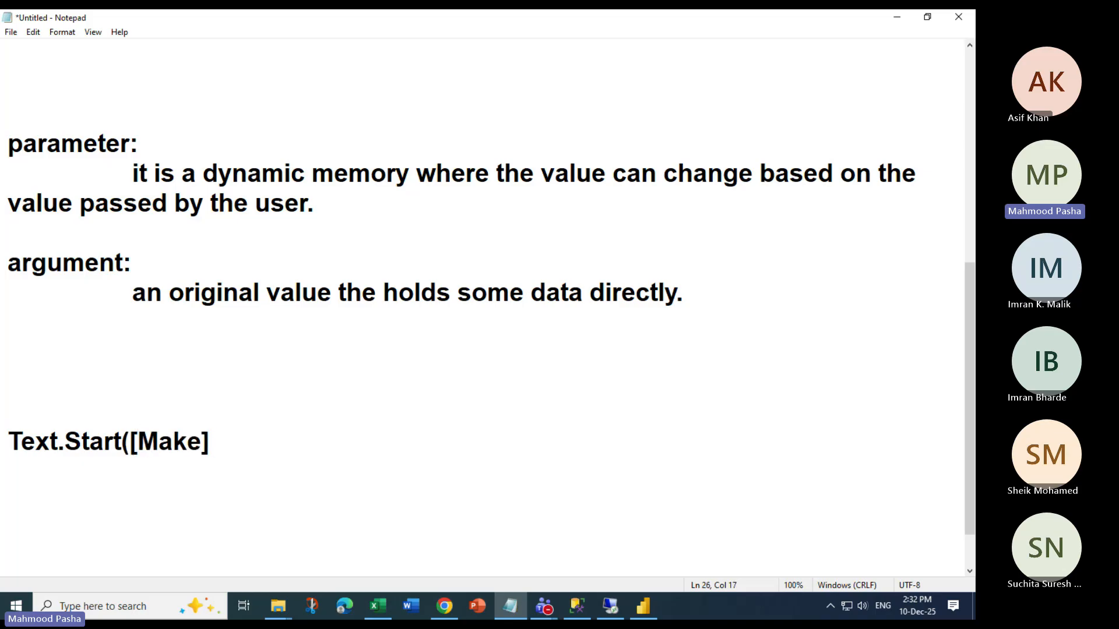
key("Right")
type(",")
key("Left")
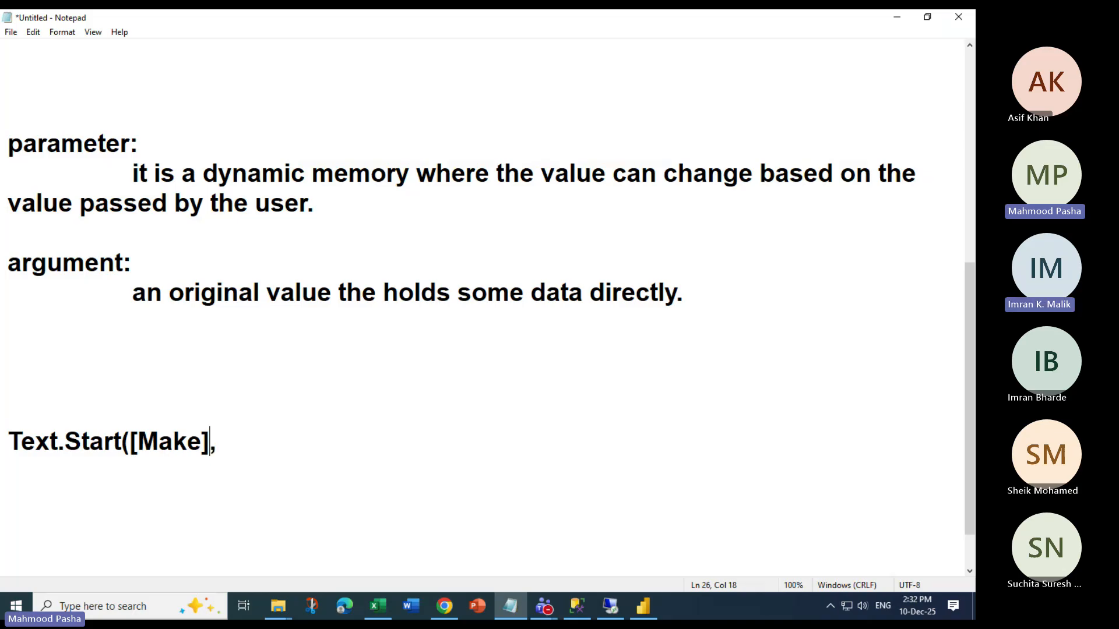
Highlight the [Make] argument and complete the expression with 3 and a closing parenthesis
key("shift+Left")
key("shift+Left")
key("shift+Left")
key("shift+Left")
key("shift+Left")
key("shift+Left")
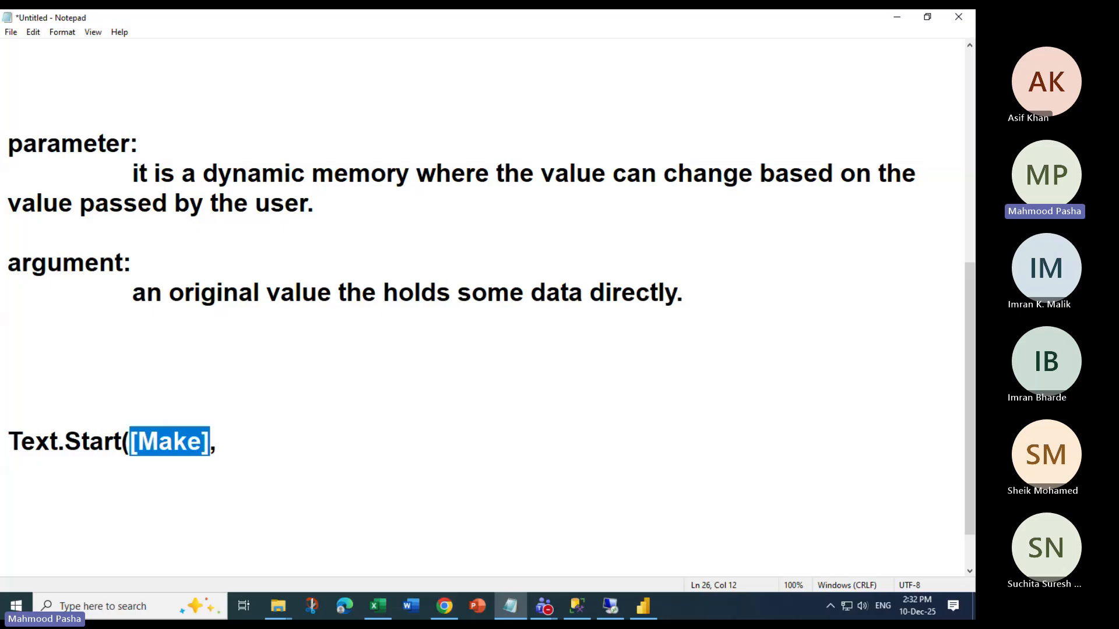
key("End")
type("3)")
Return to Power BI Desktop and highlight the [CostPrice] reference in the DirectCosts formula
key("alt+Tab")
key("alt+Tab")
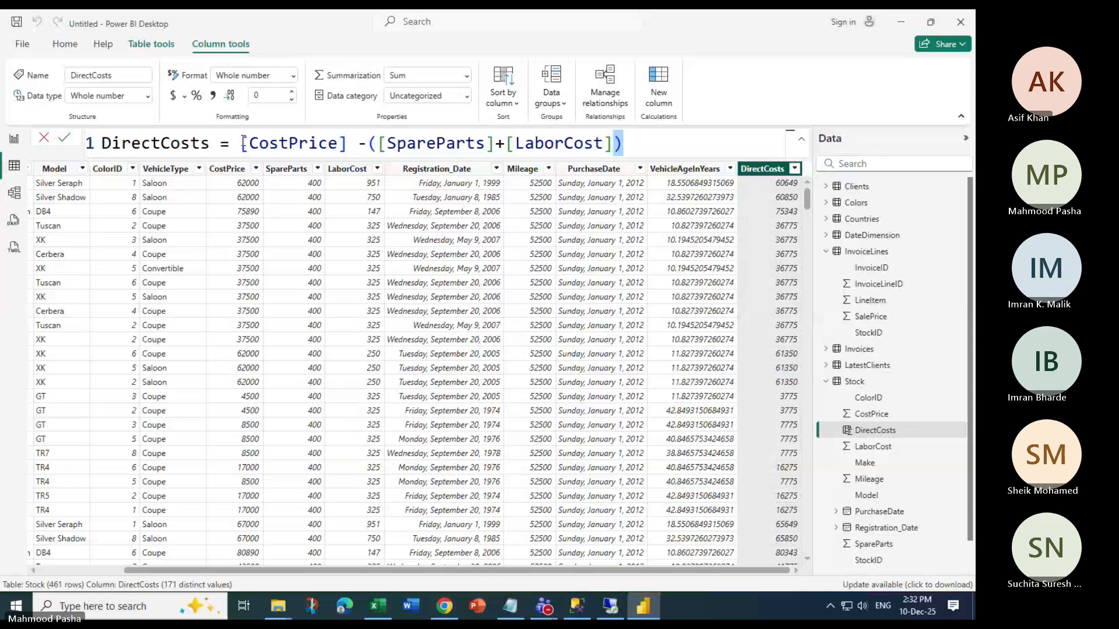
left_click_drag(240, 143, 347, 143)
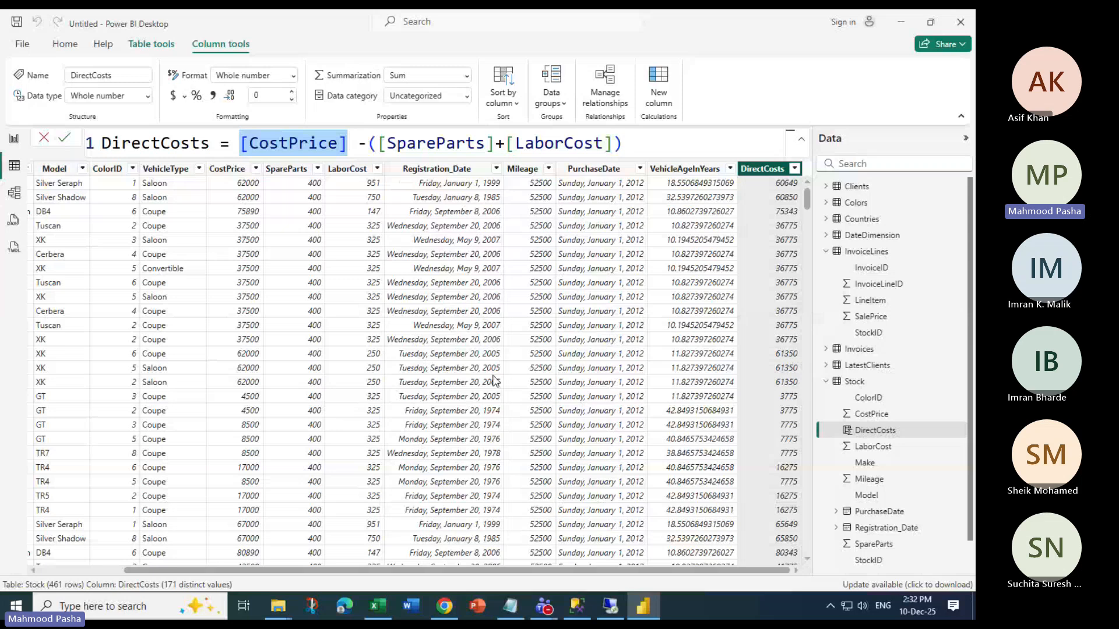
left_click_drag(240, 143, 263, 141)
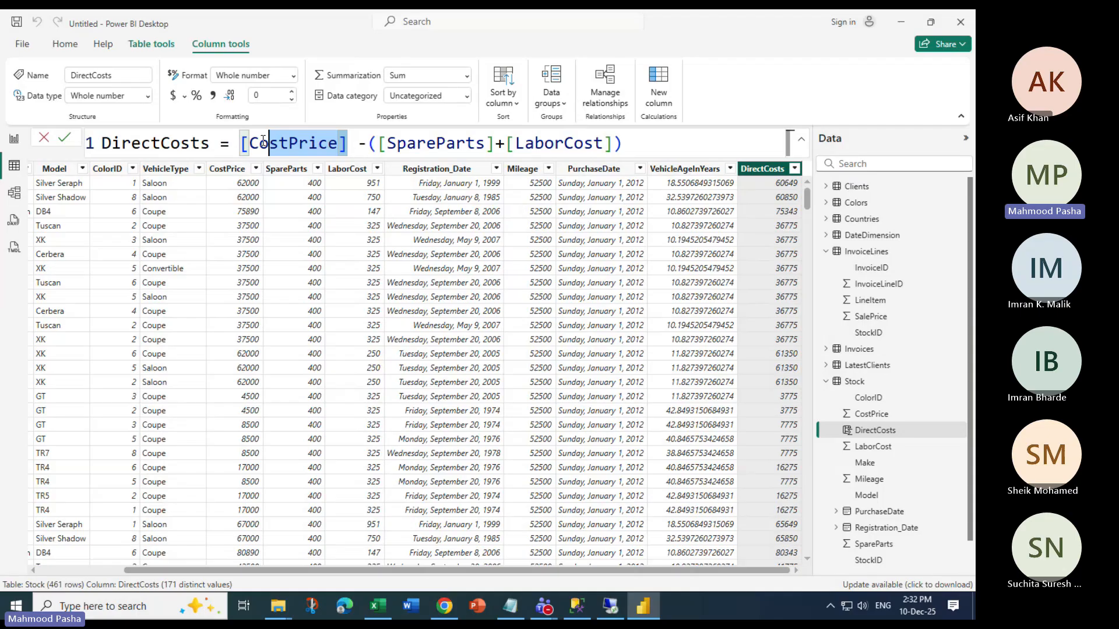
Display the InvoiceLines table's data and look at the table relationships in the model view
left_click(867, 251)
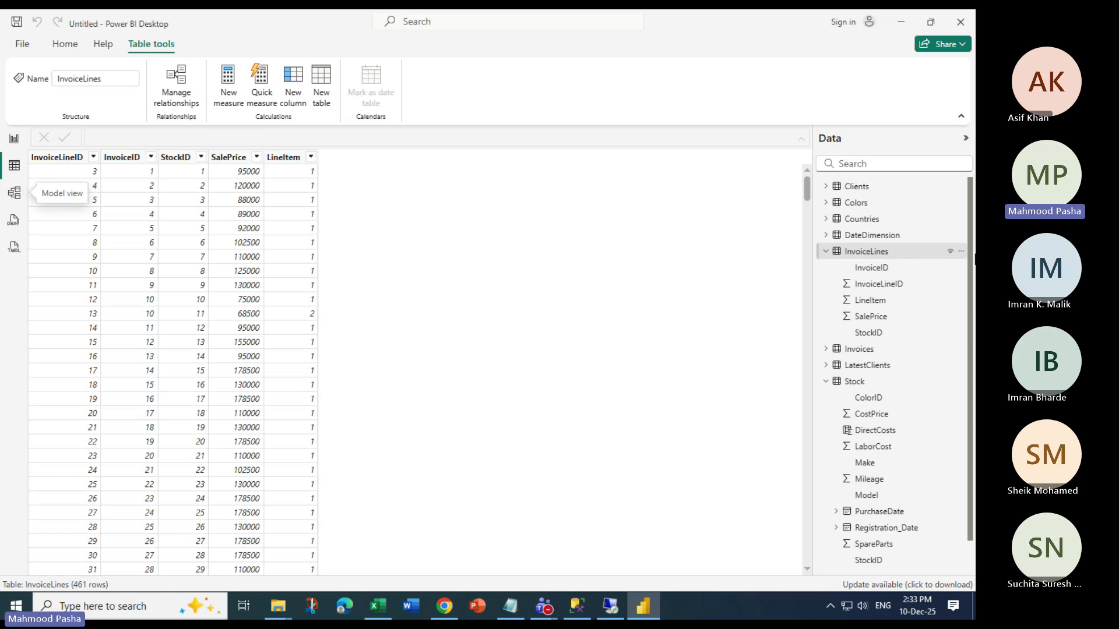
left_click(860, 255)
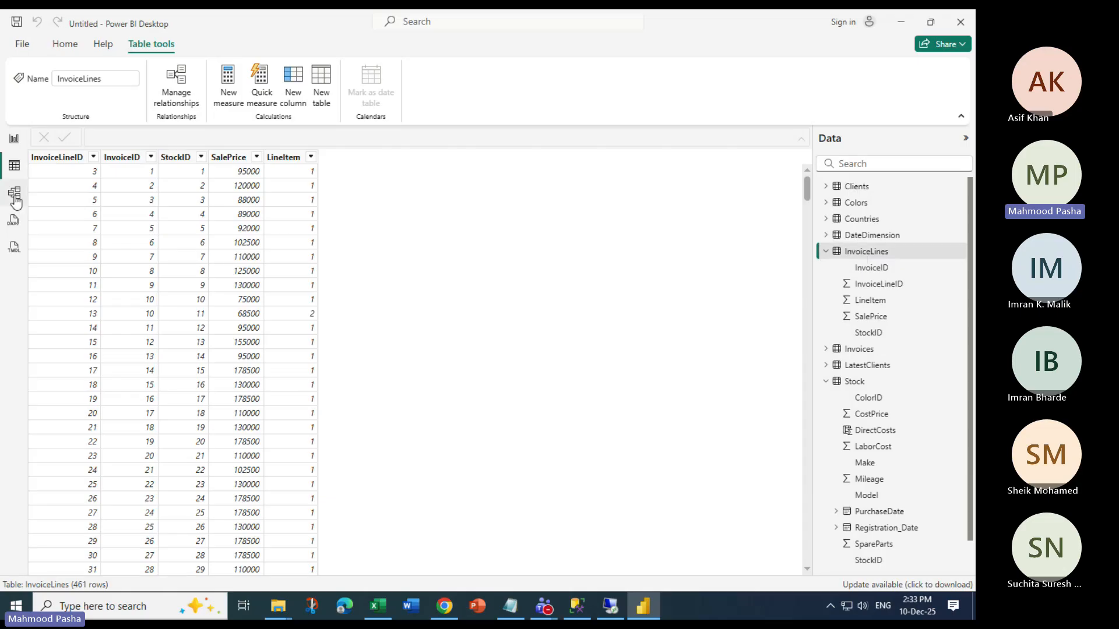
left_click(16, 197)
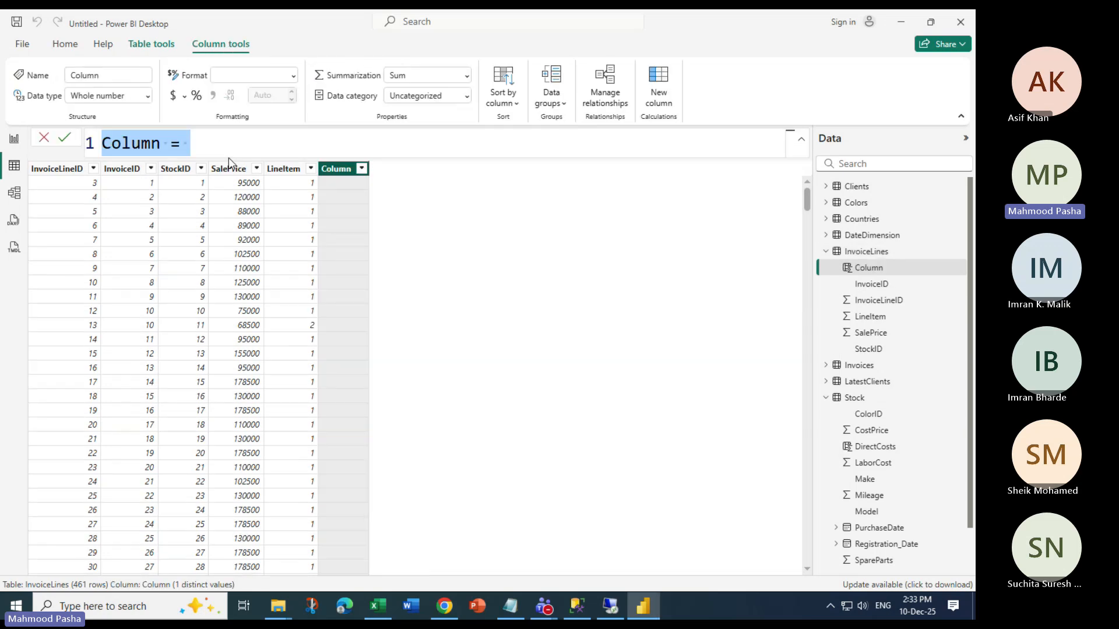
Name the new calculated column in the InvoiceLines table GrossMargin
key("Home")
key("shift+Right")
key("shift+Right")
key("shift+Right")
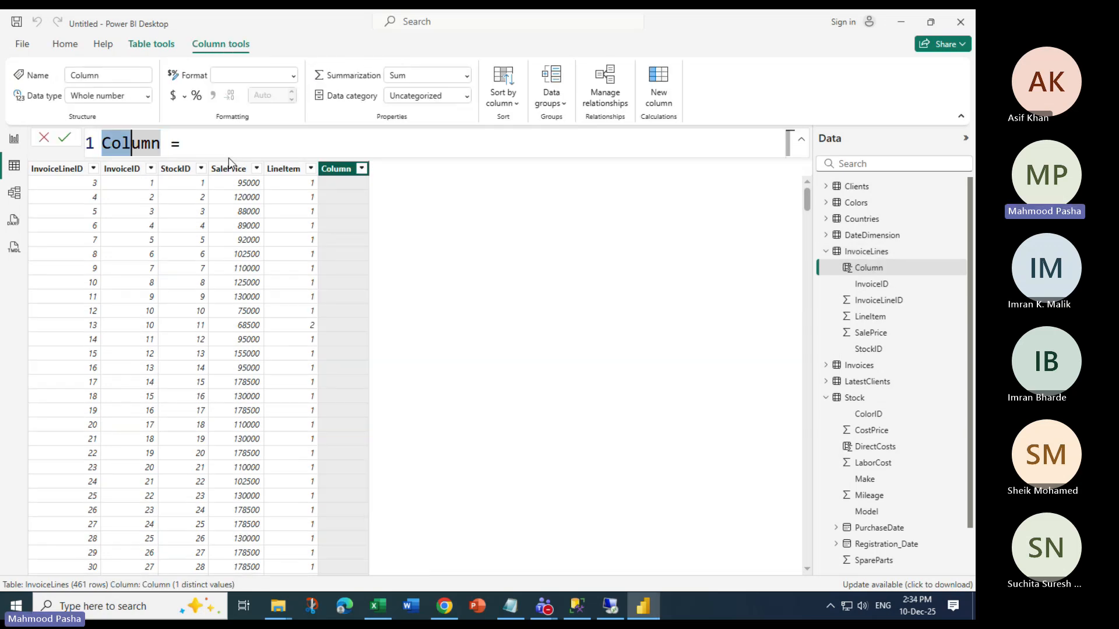
key("shift+Right")
key("shift+Right")
key("shift+Right")
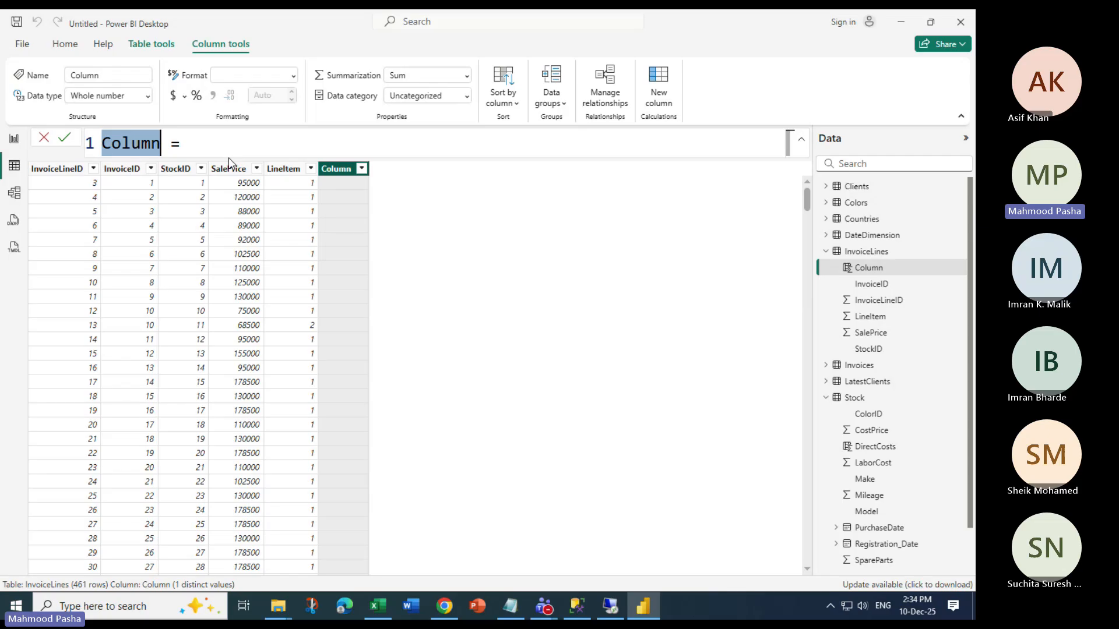
type("Gris")
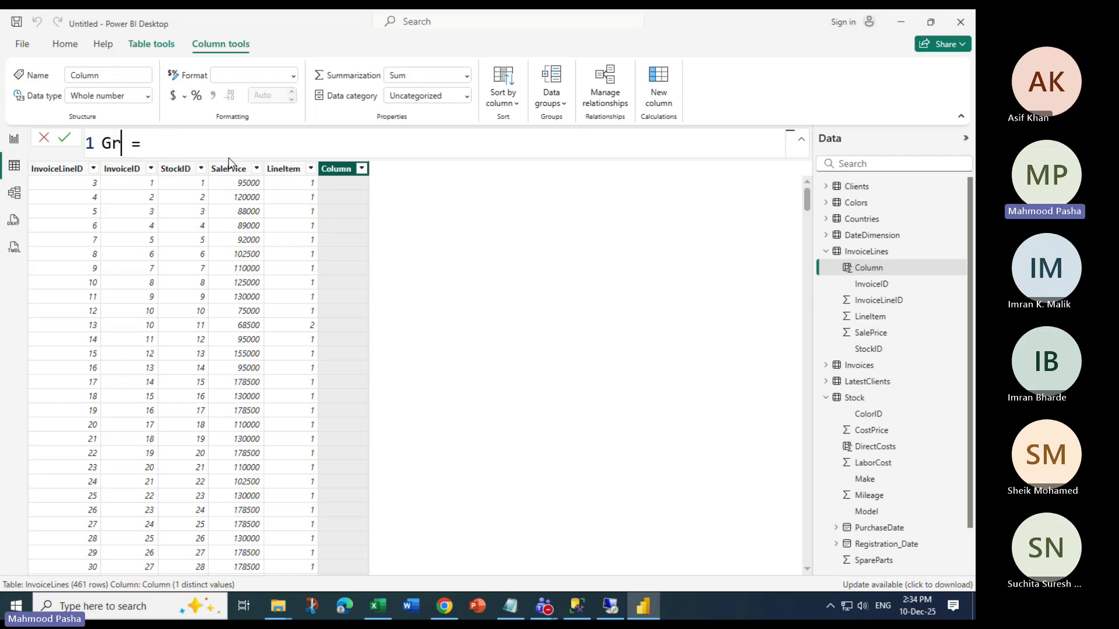
key("BackSpace")
key("BackSpace")
type("ossMargin")
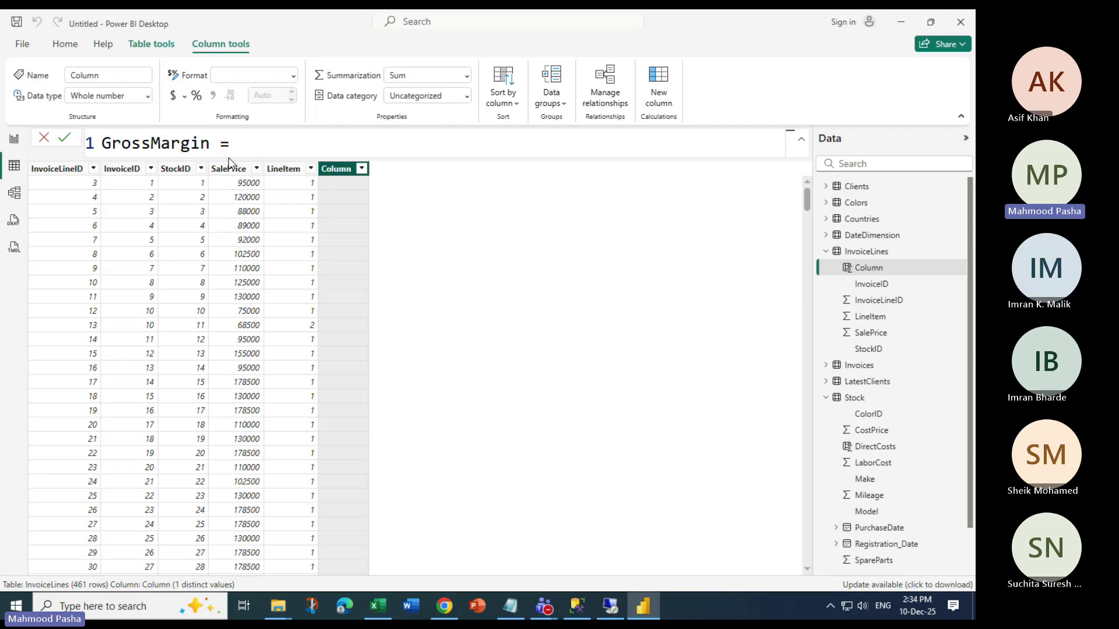
Start the GrossMargin formula with [SalePrice] minus the RELATED function
type("[")
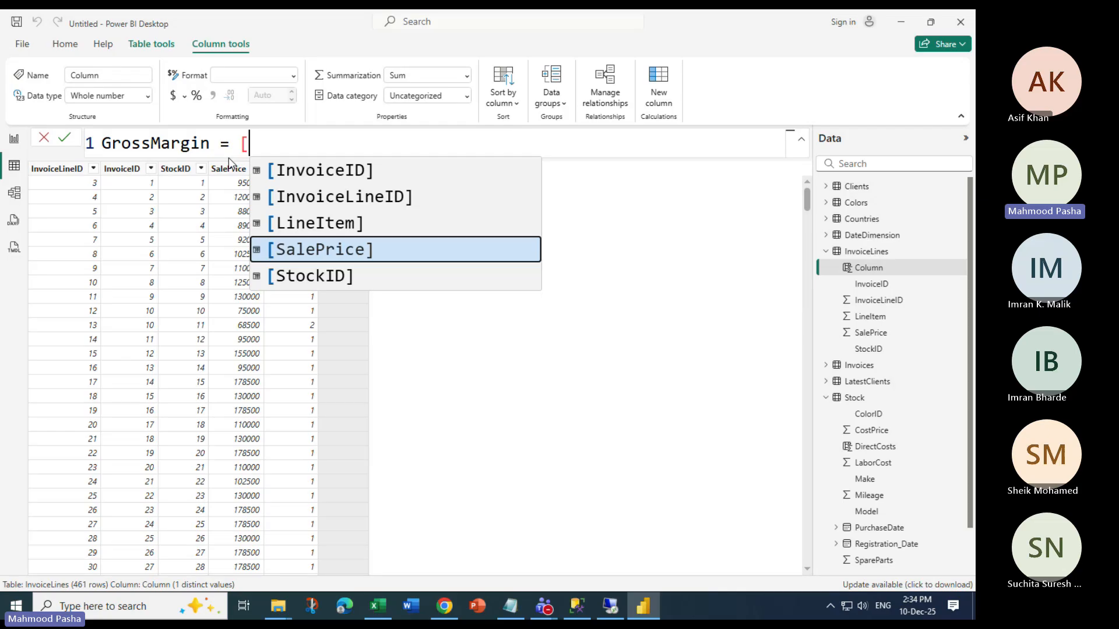
key("Tab")
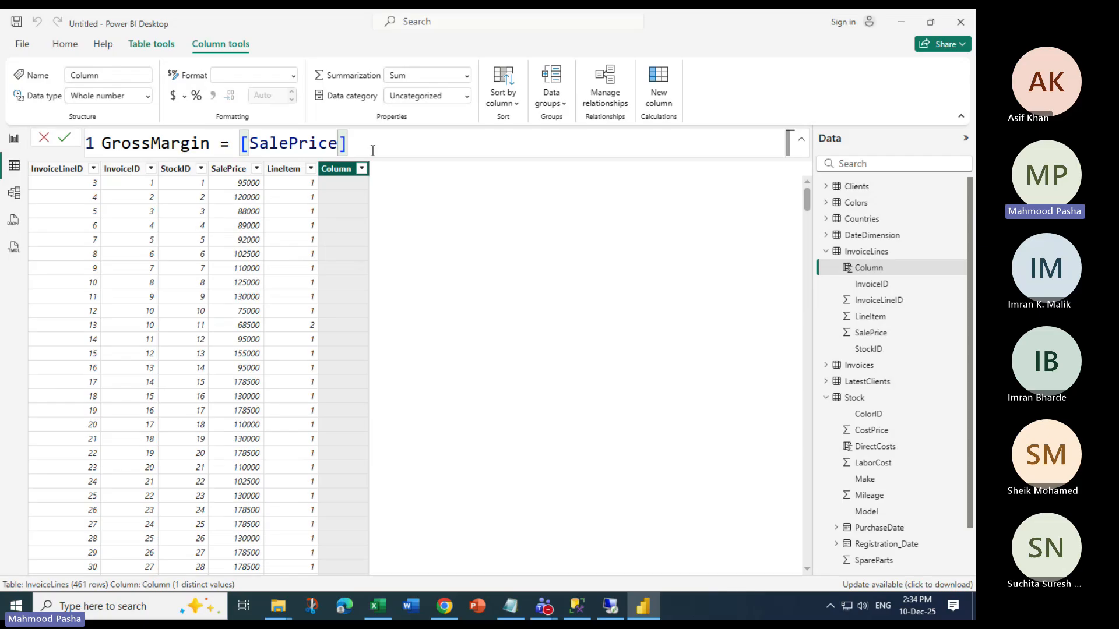
type("-")
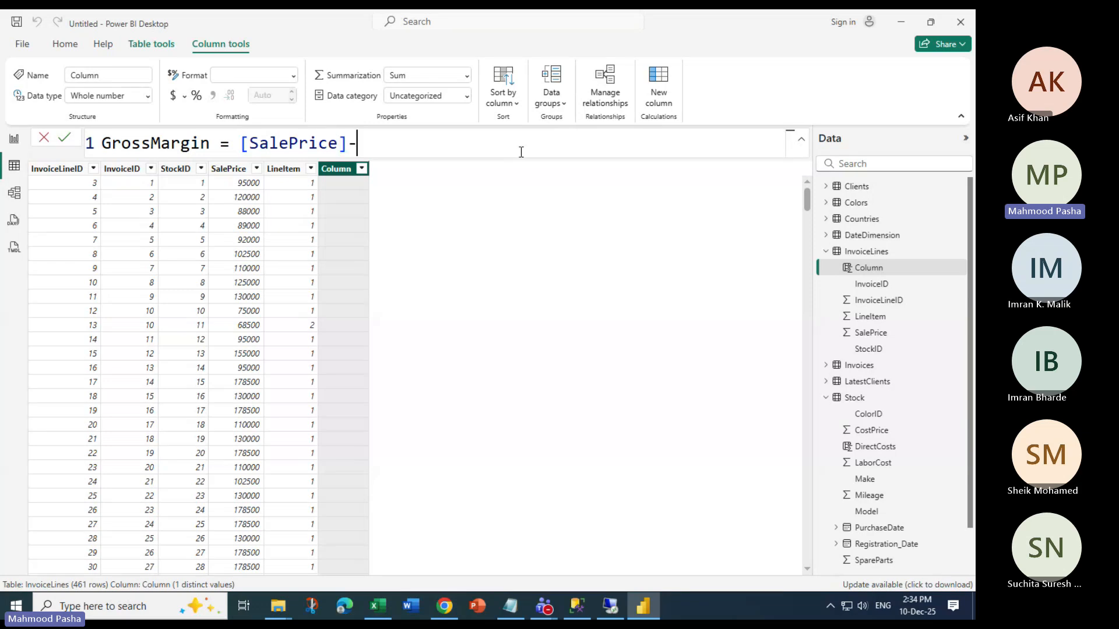
type("Re")
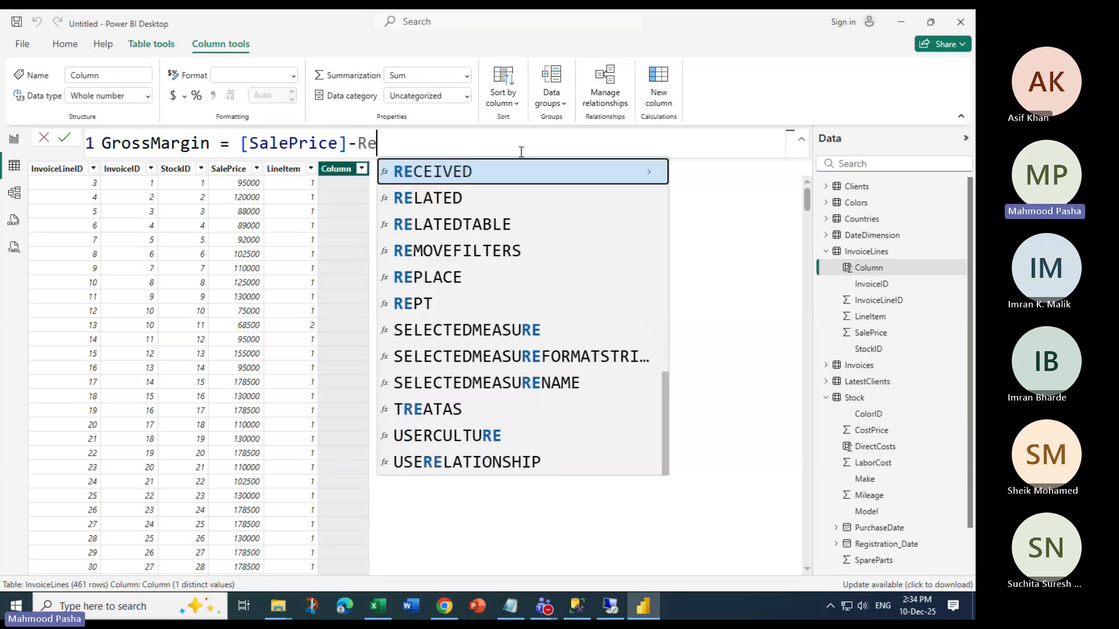
key("Down")
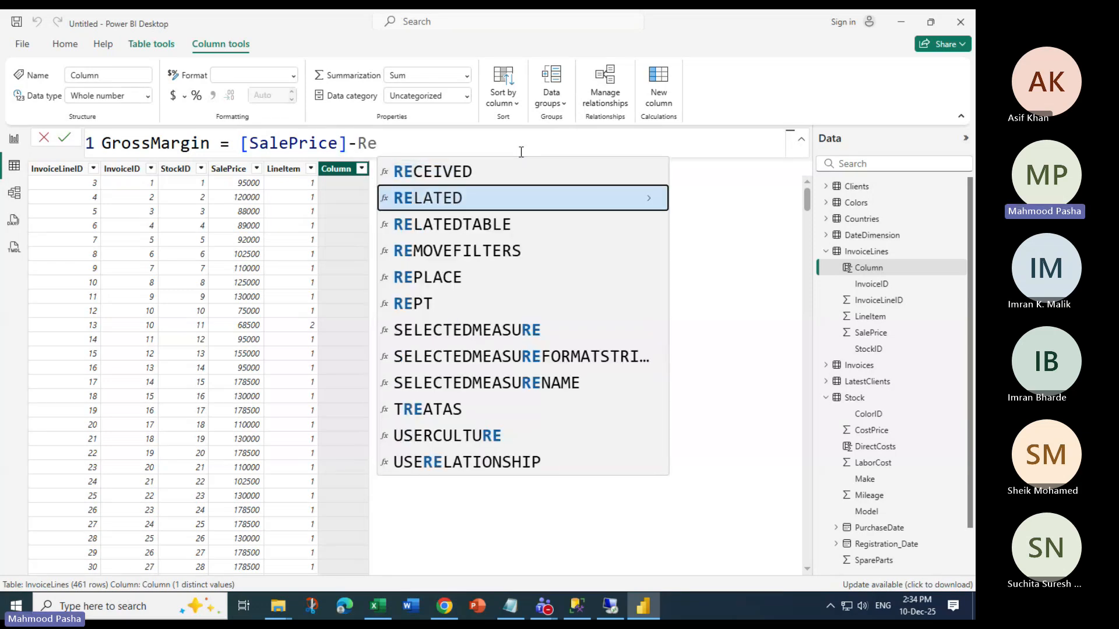
key("Tab")
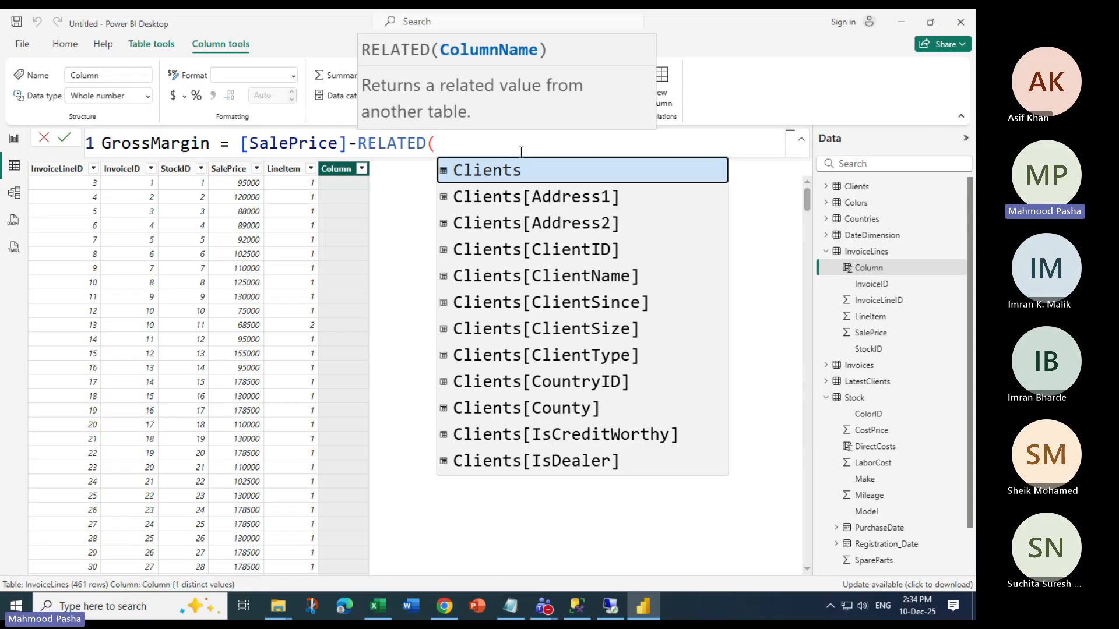
Complete RELATED with Stock[DirectCosts] as its column and commit the GrossMargin formula
type("St")
key("Down")
key("Down")
key("Down")
key("Tab")
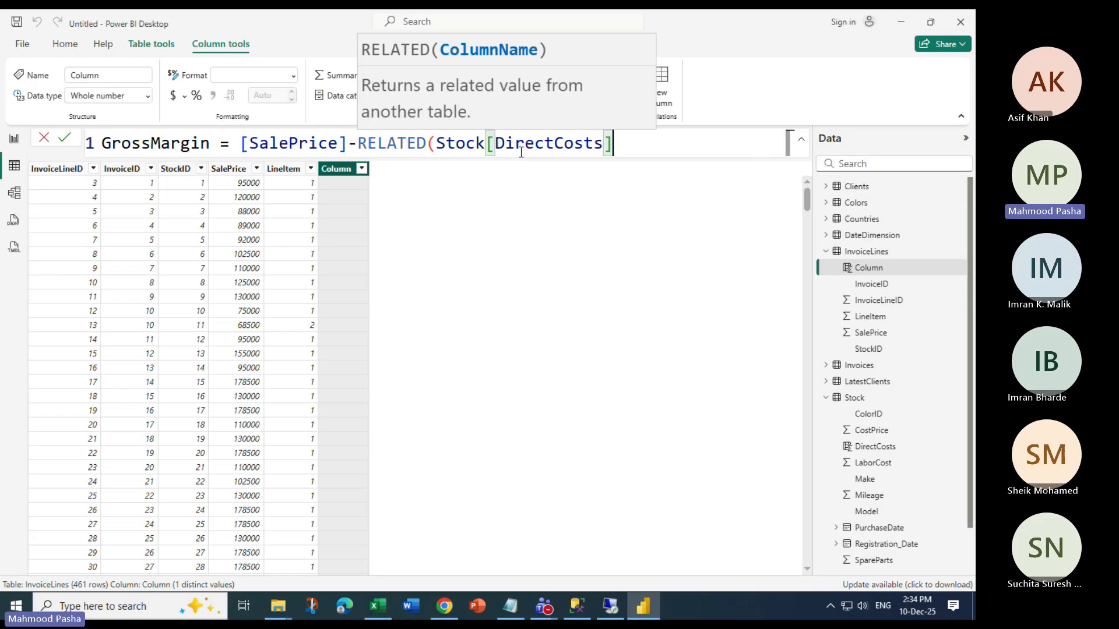
type(")")
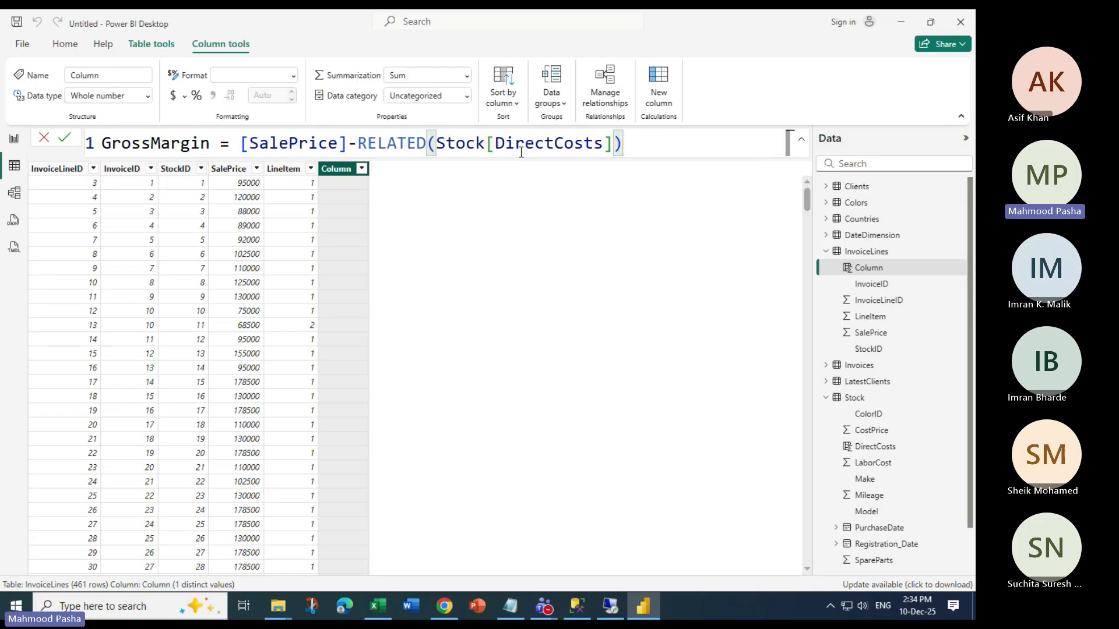
key("Return")
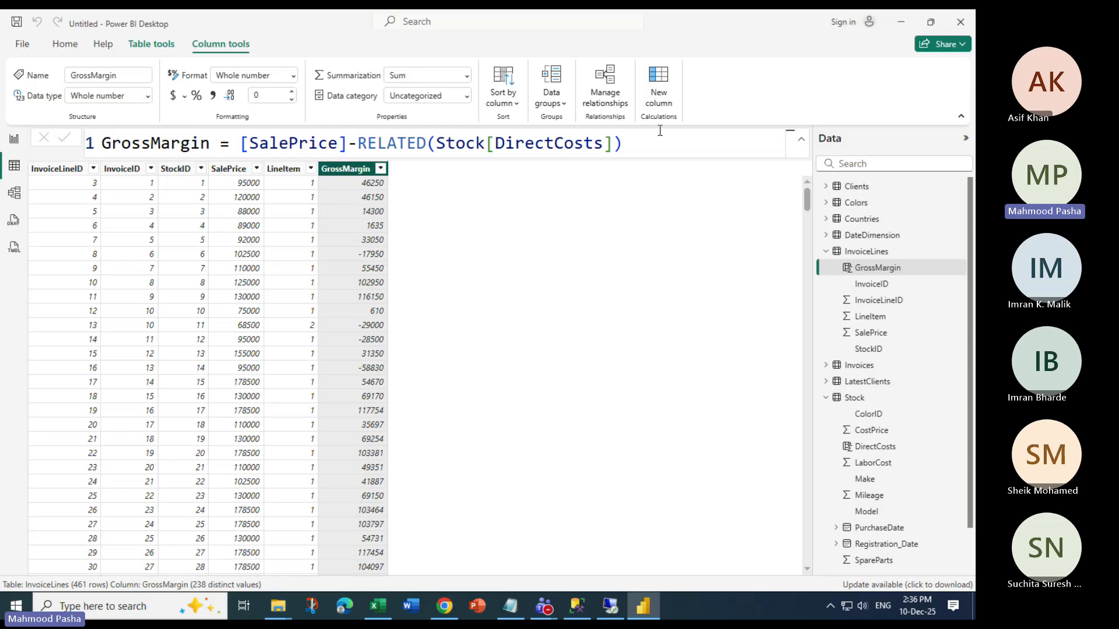
Highlight the whole GrossMargin formula and then its RELATED function to review them
left_click_drag(634, 143, 103, 142)
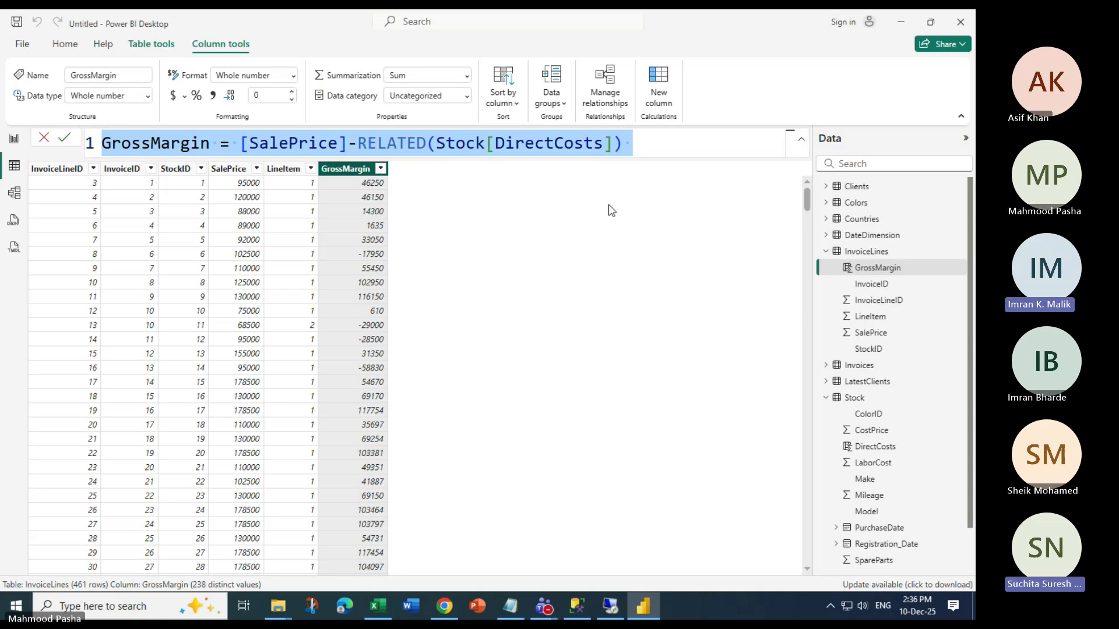
left_click(706, 261)
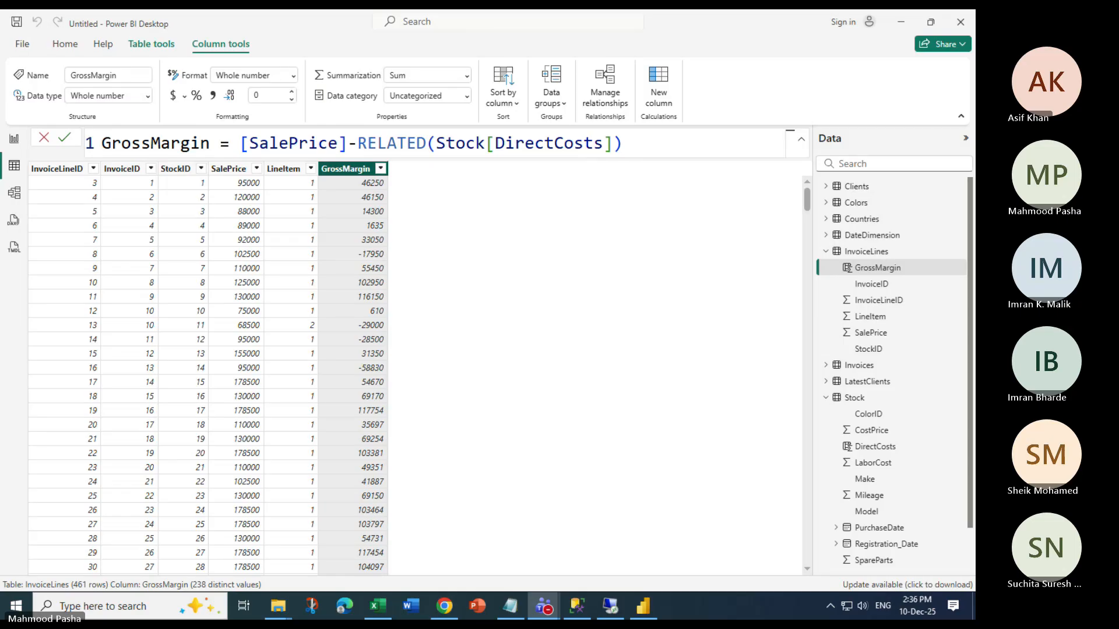
key("alt+Tab")
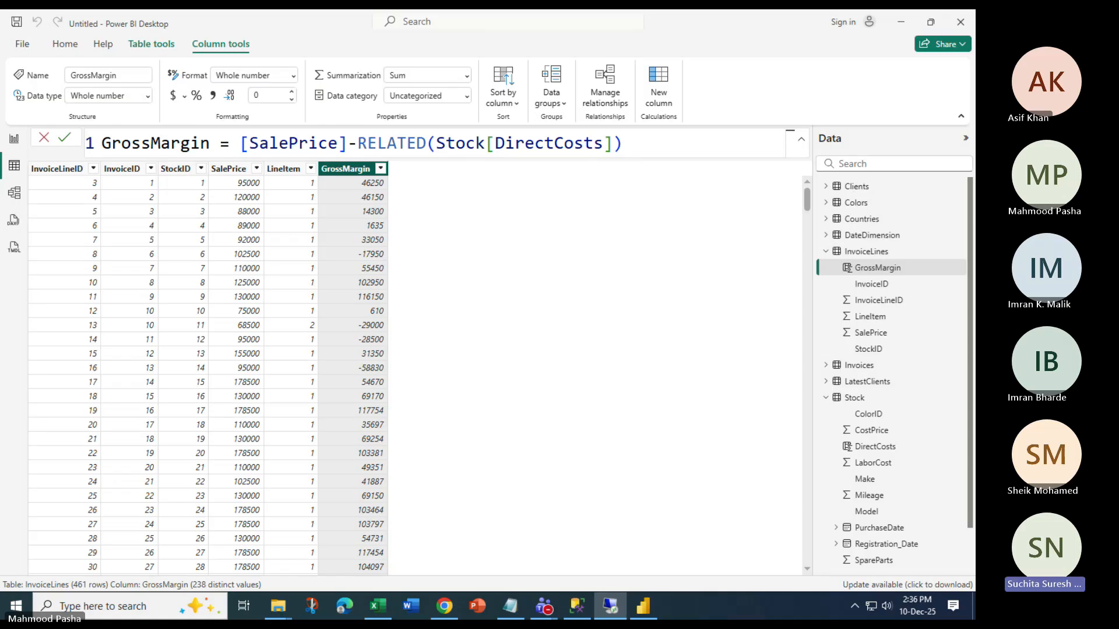
left_click(427, 143)
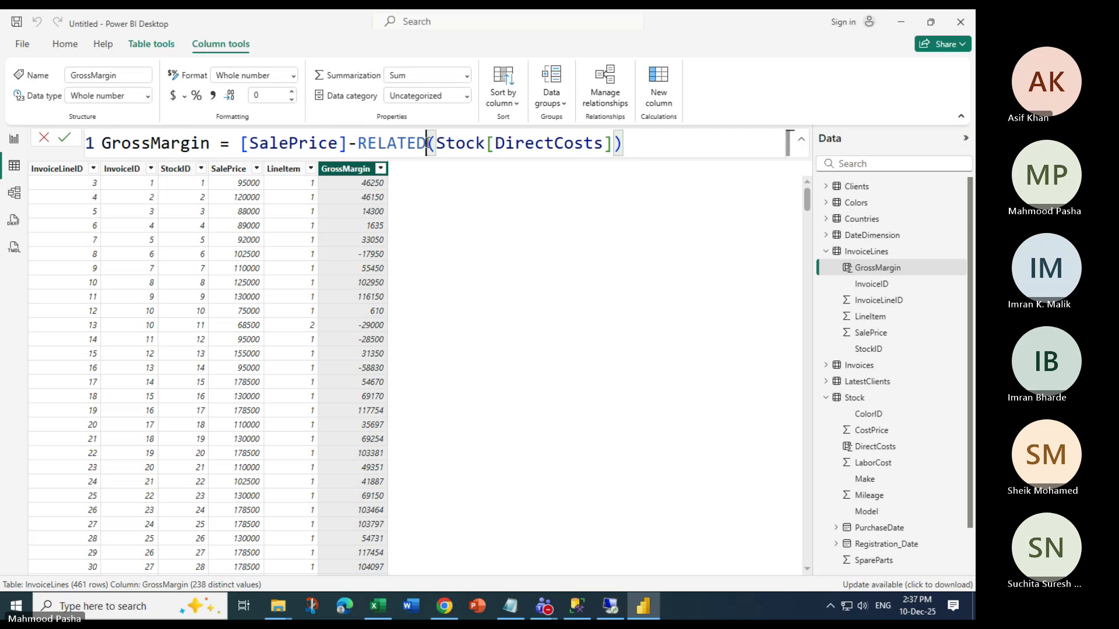
double_click(425, 142)
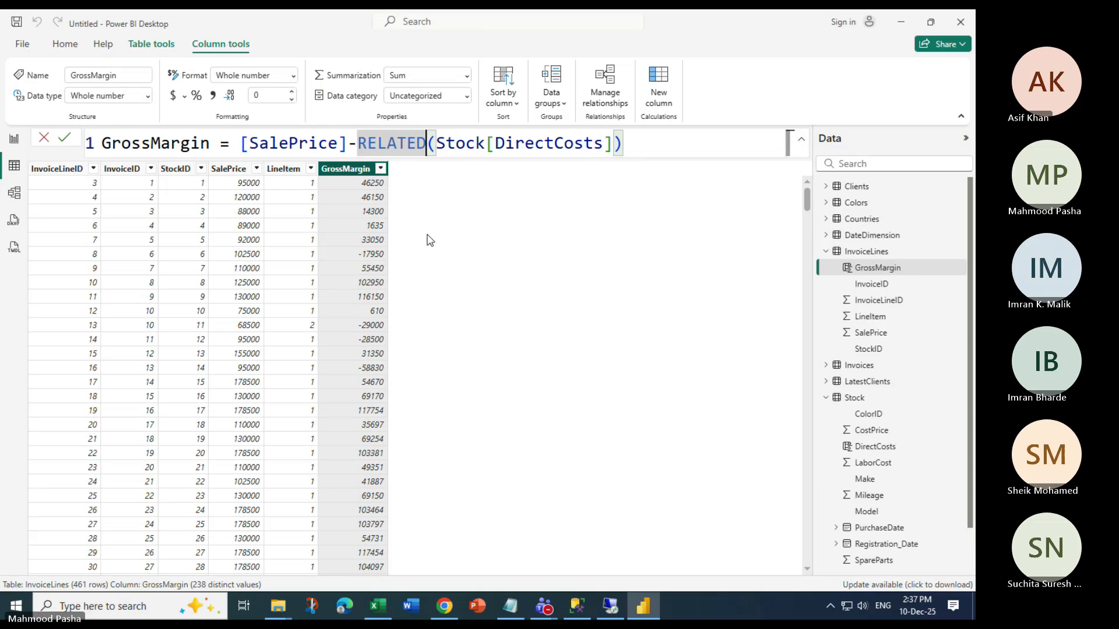
Highlight the RELATED function and its Stock[DirectCosts] argument in the GrossMargin formula to examine how they work
double_click(370, 145)
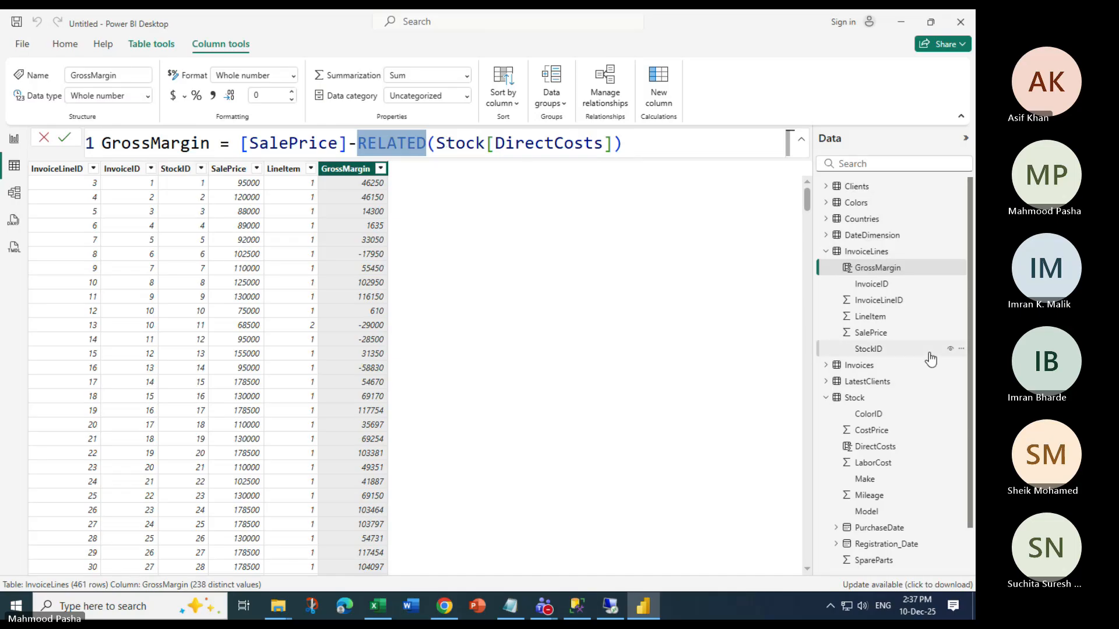
left_click(597, 329)
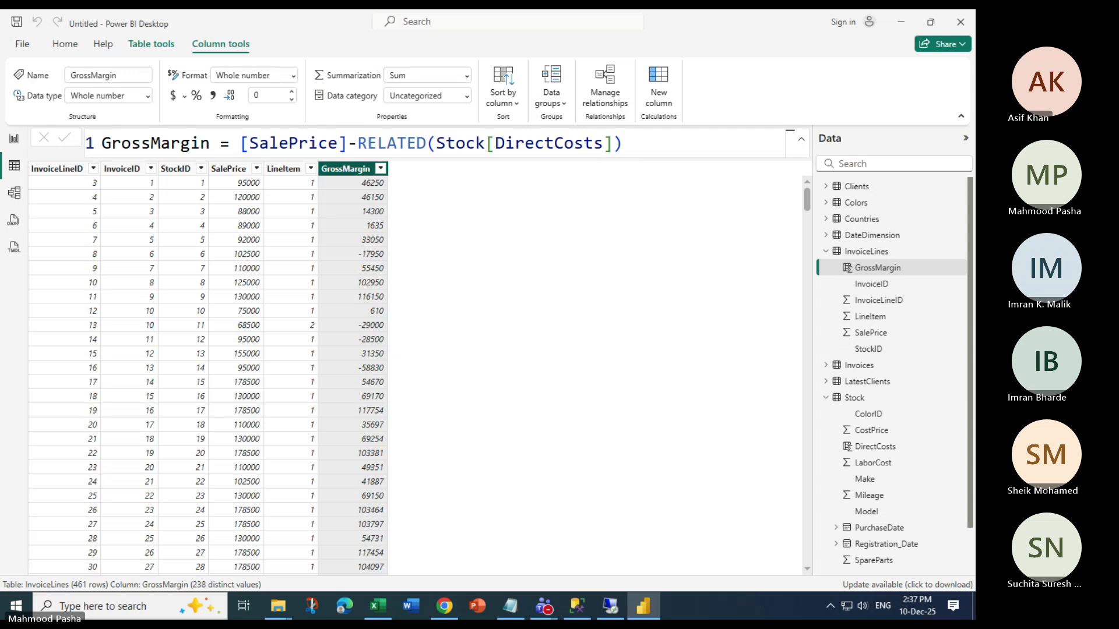
key("alt+Tab")
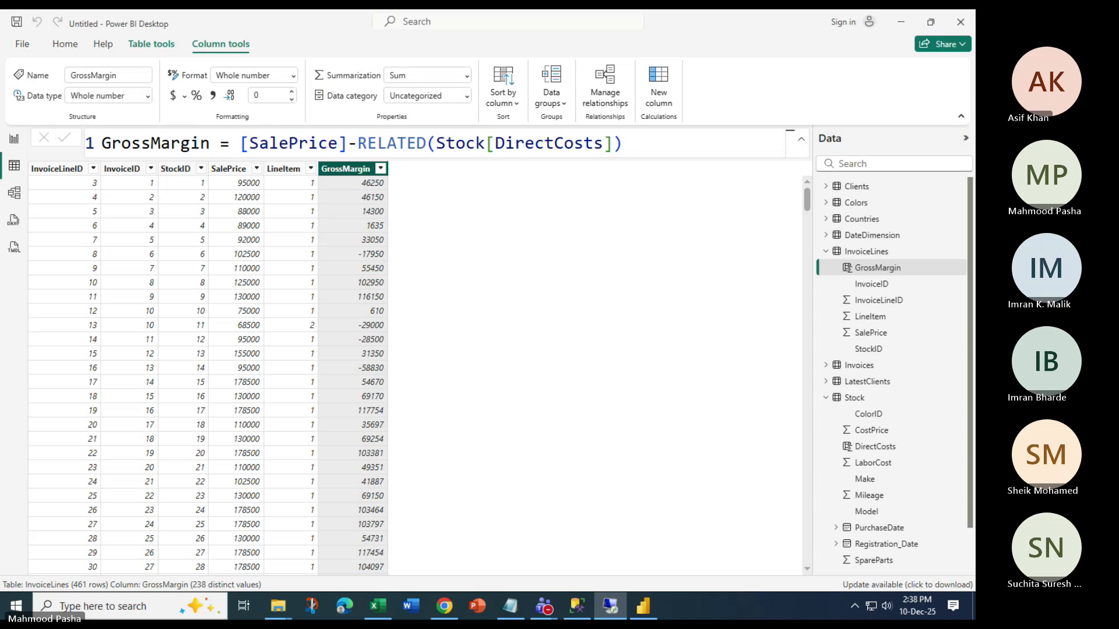
left_click_drag(426, 144, 632, 144)
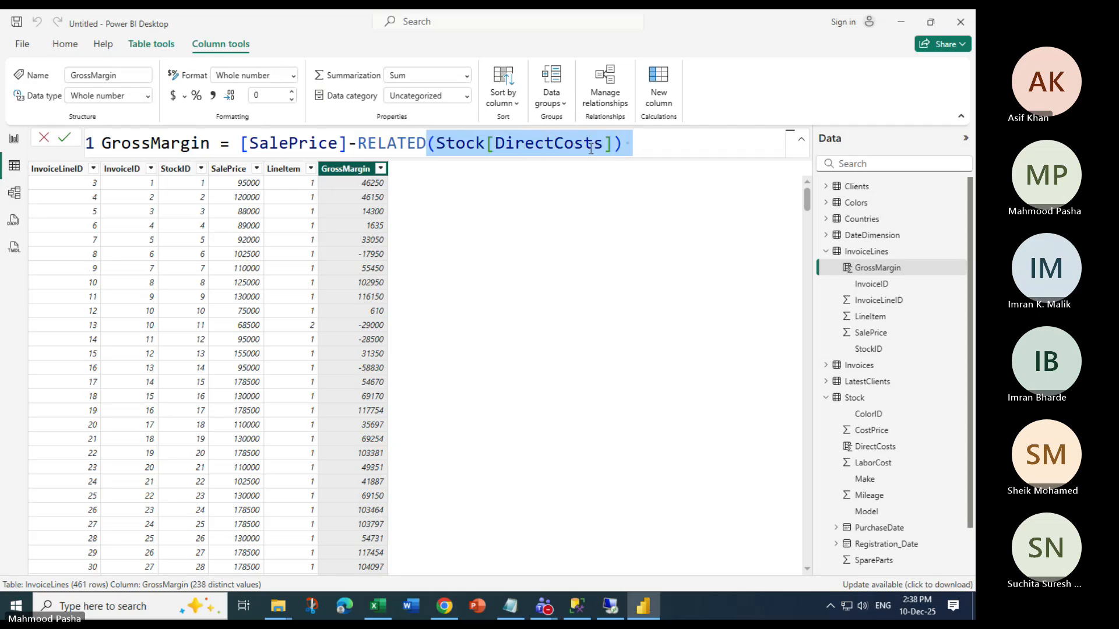
left_click(465, 31)
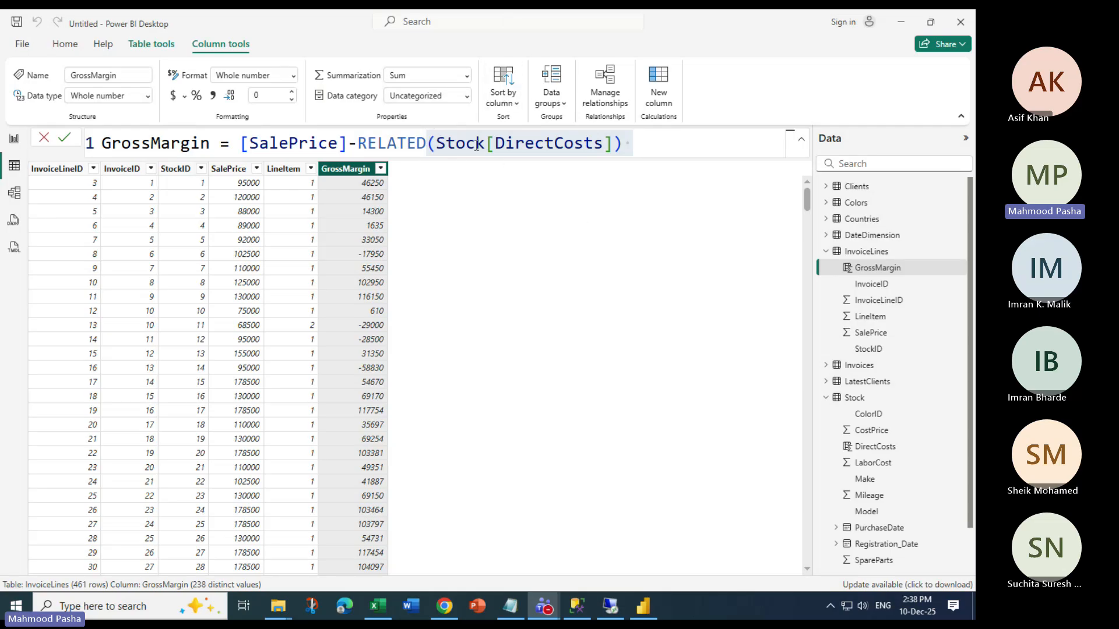
left_click(426, 144)
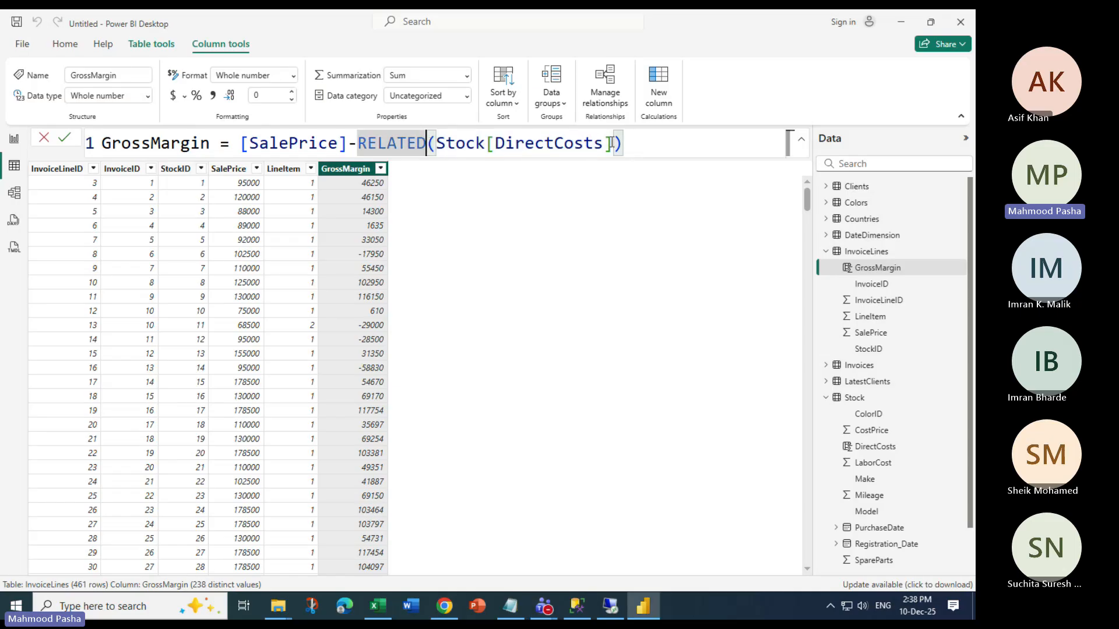
left_click_drag(633, 143, 486, 143)
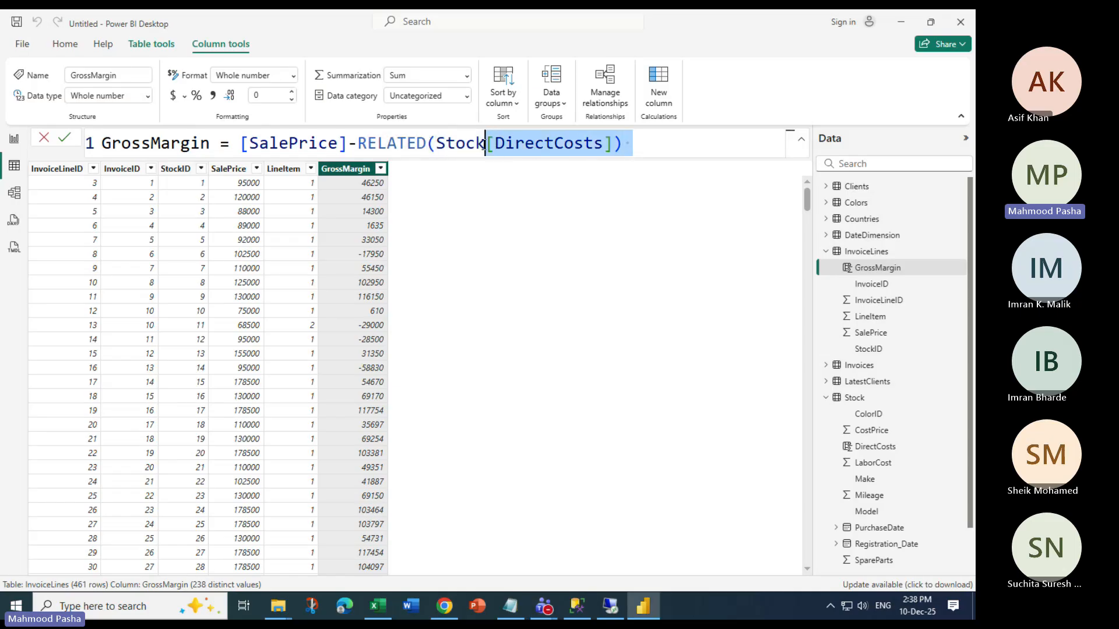
left_click(426, 143)
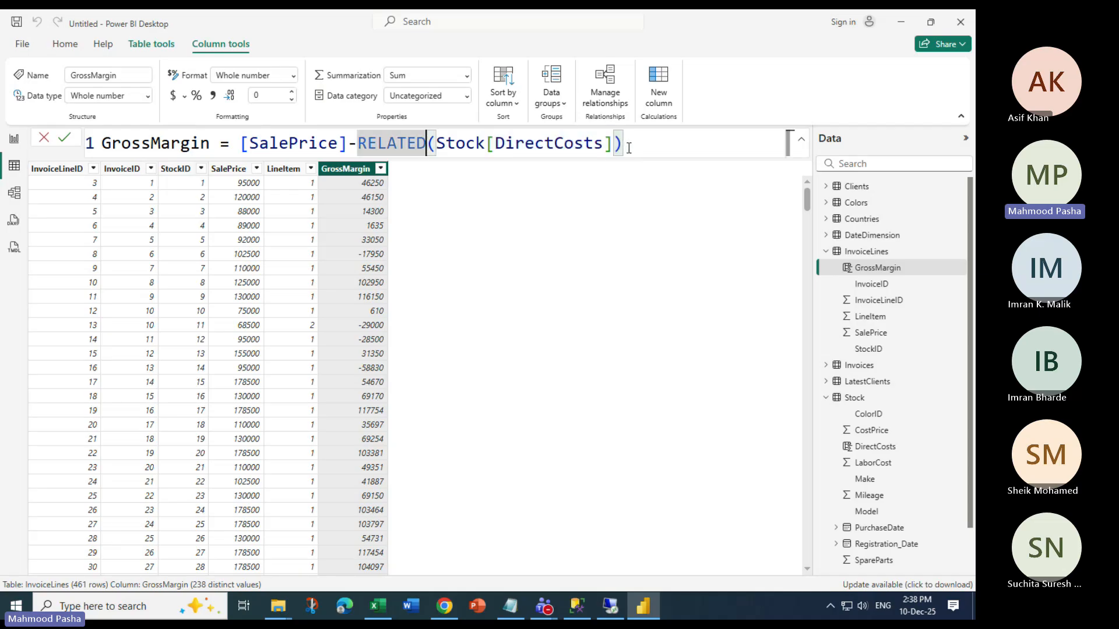
Try RELATEDTABLE in place of RELATED(Stock[DirectCosts]) in the GrossMargin formula to view its syntax, and cut it back to RELATED
left_click_drag(629, 147, 427, 145)
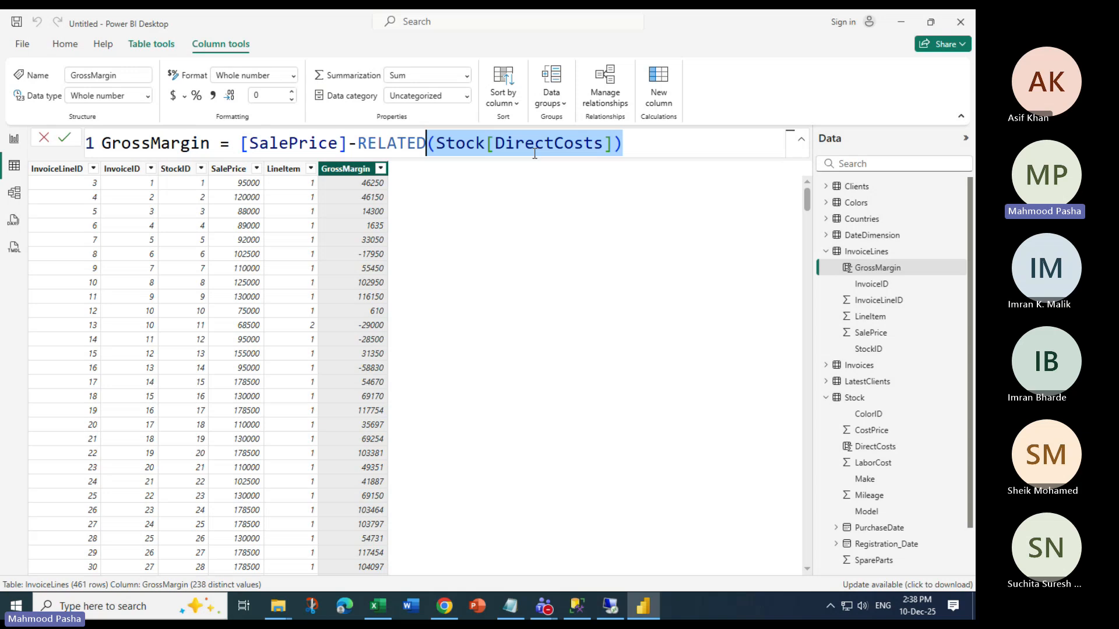
key("BackSpace")
key("Down")
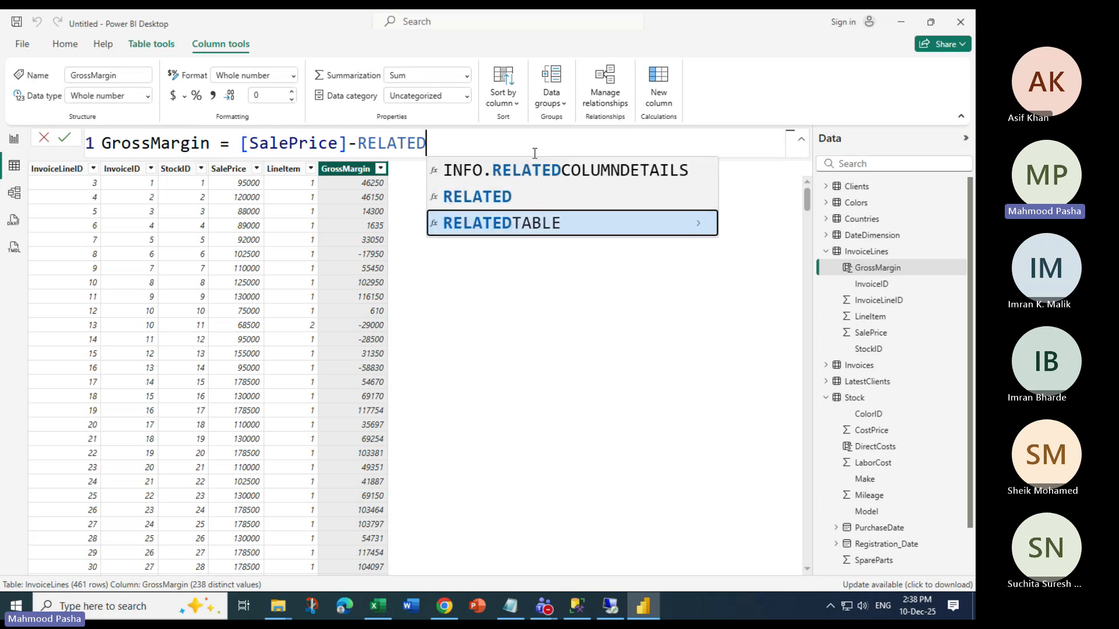
key("Tab")
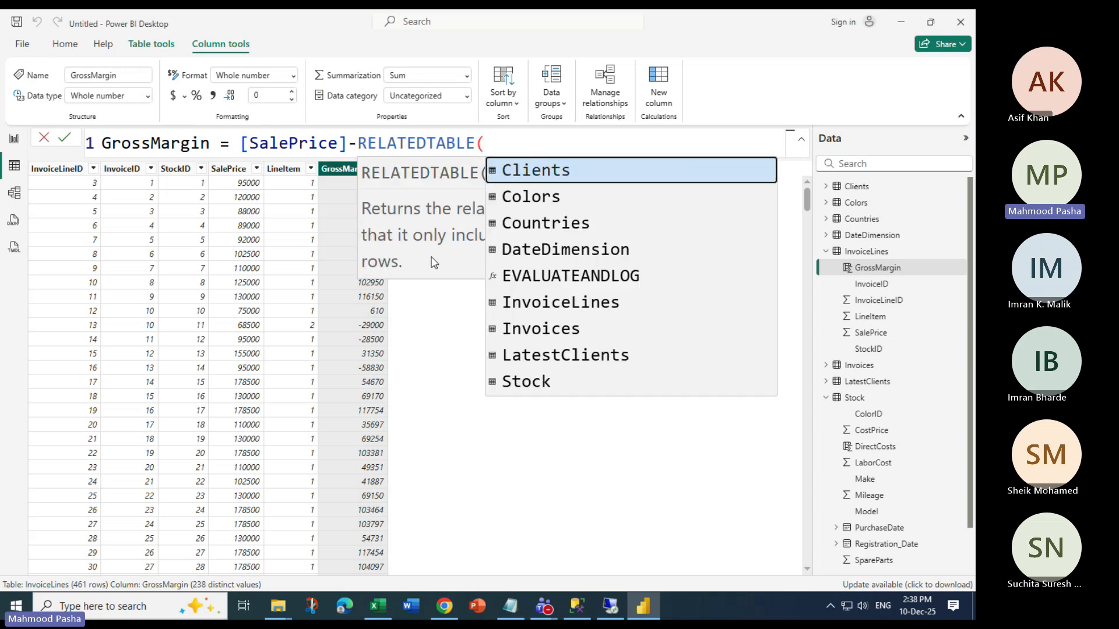
key("Escape")
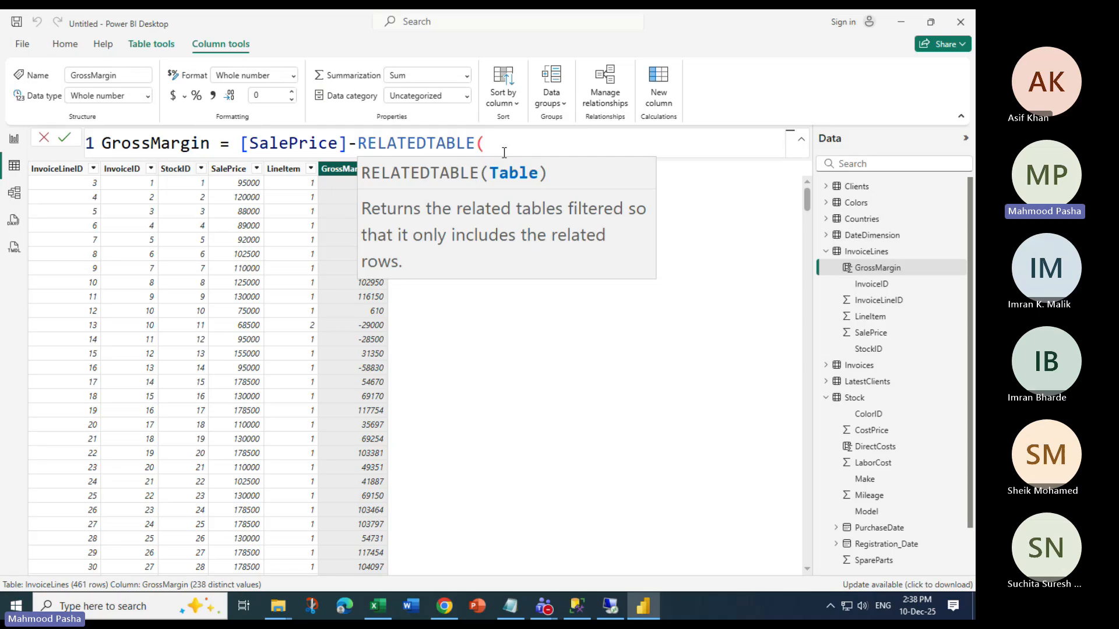
key("BackSpace")
key("BackSpace")
key("BackSpace")
key("BackSpace")
key("BackSpace")
key("BackSpace")
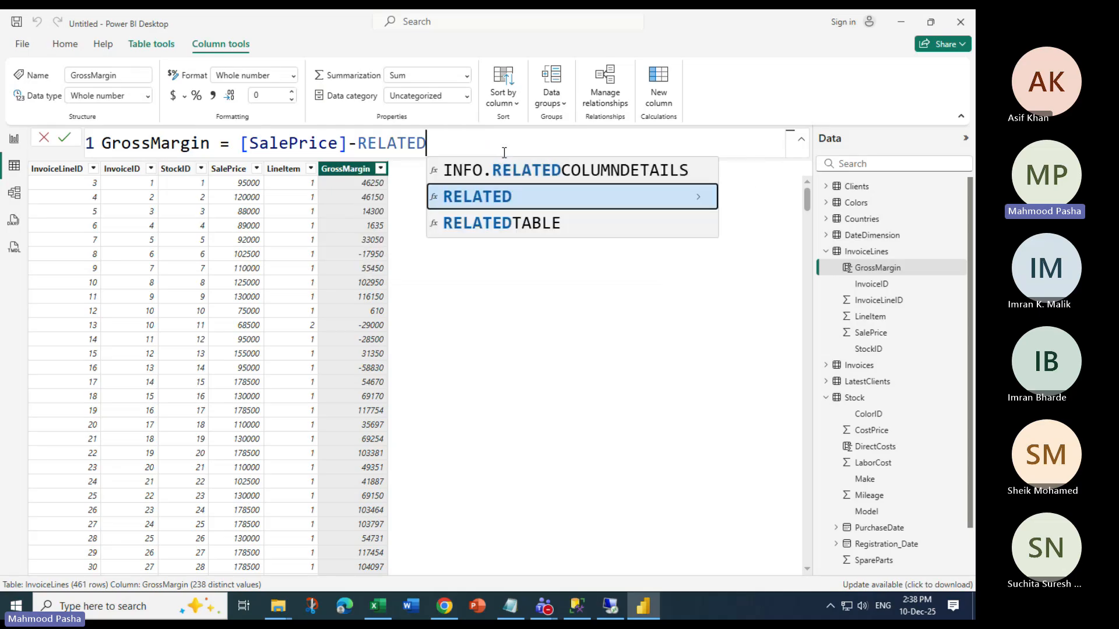
Restore Stock[DirectCosts] as the column argument of RELATED and commit the GrossMargin formula
type("(")
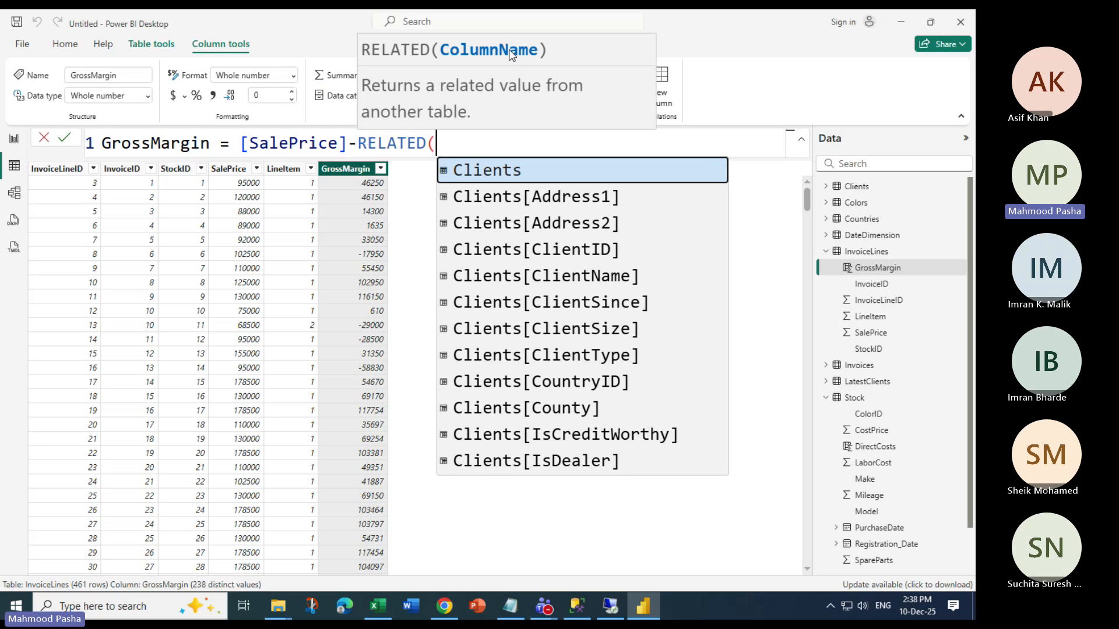
key("Down")
key("Down")
key("Down")
type("s")
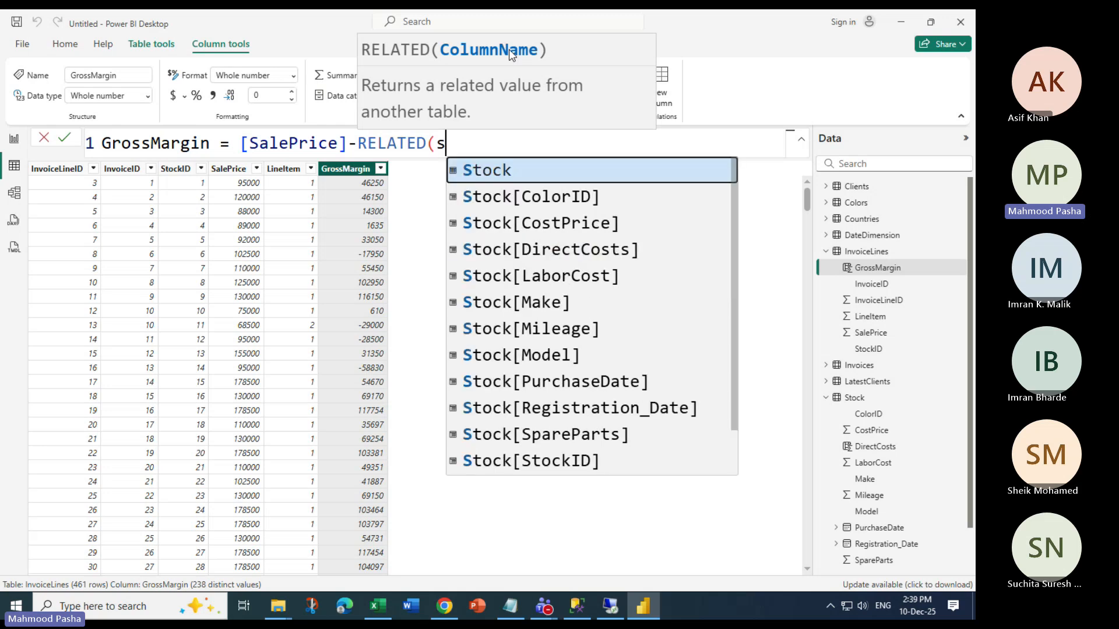
type("to")
key("Down")
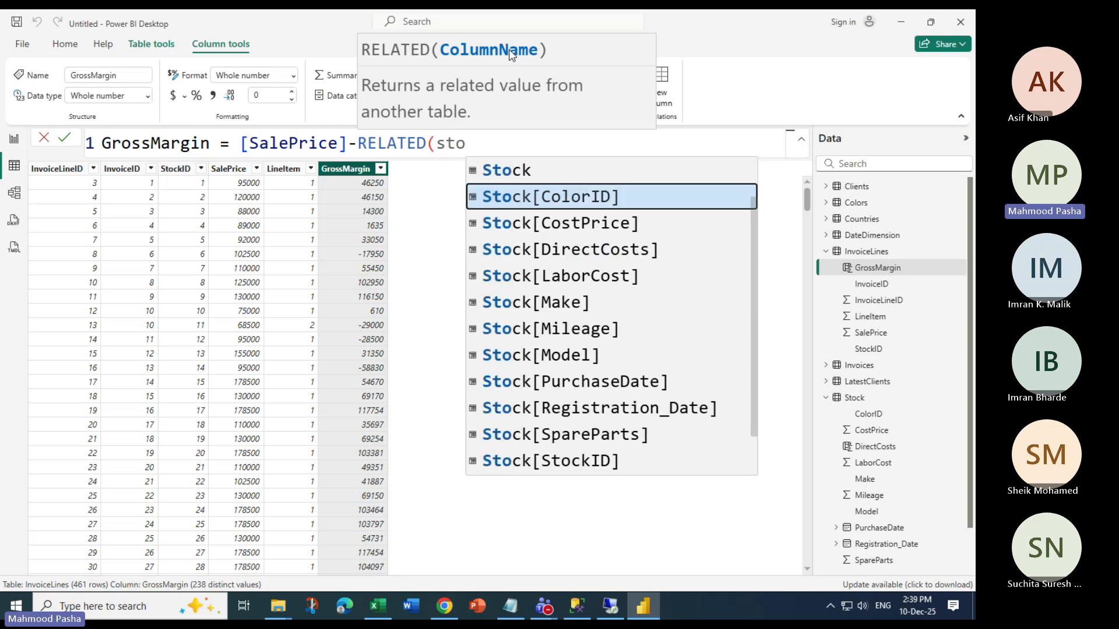
key("Down")
key("Down")
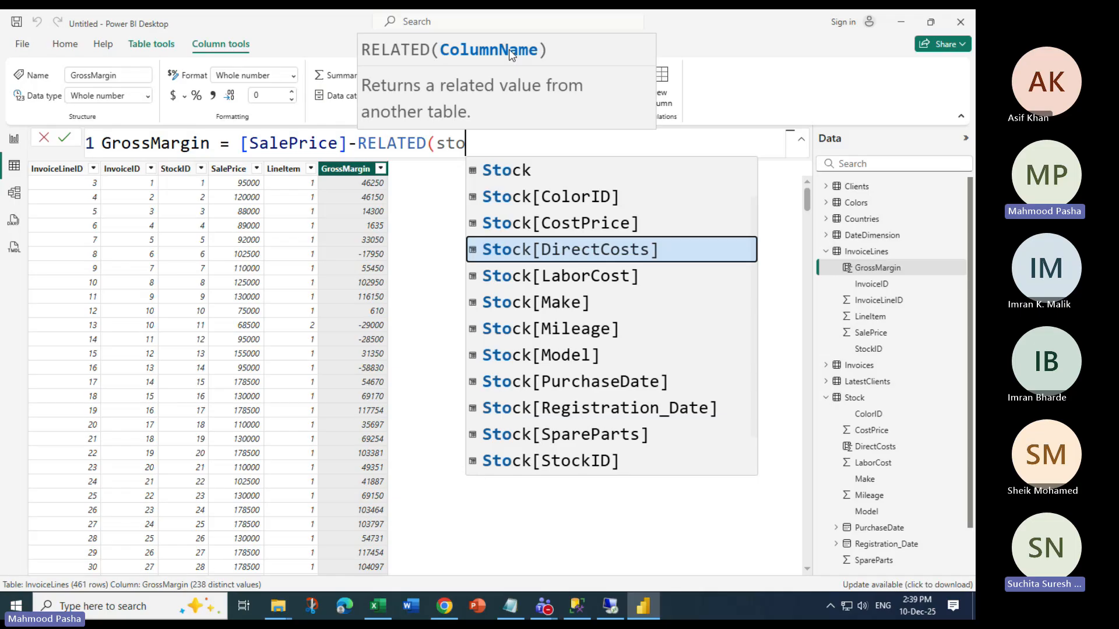
key("Tab")
type(")")
key("Return")
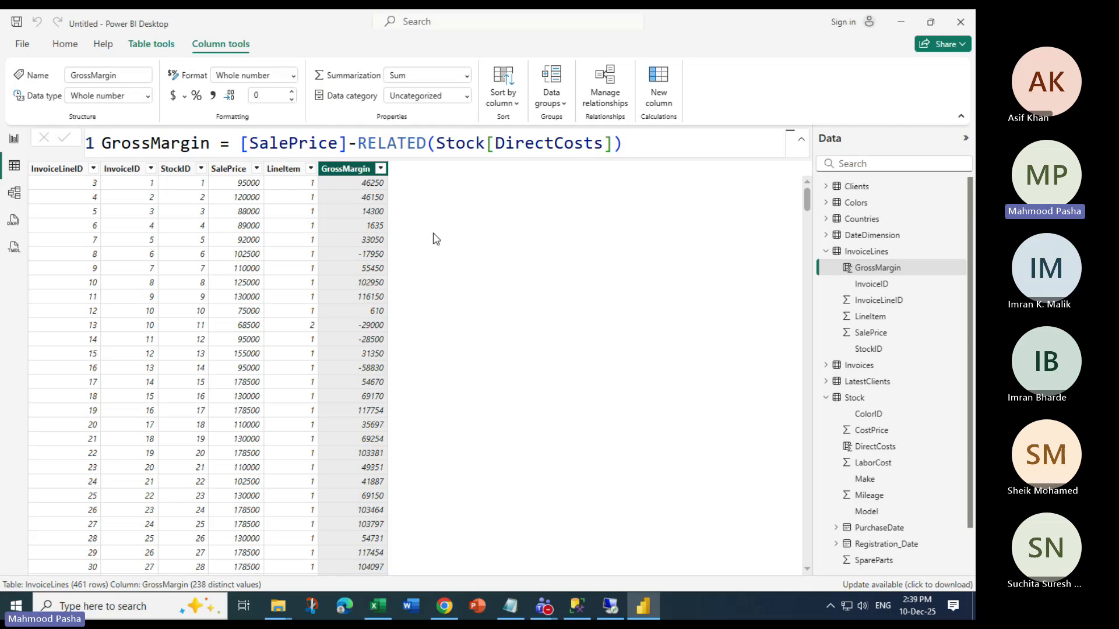
Add a new calculated column to the Countries table and name it ClientsPerCountry
left_click(861, 220)
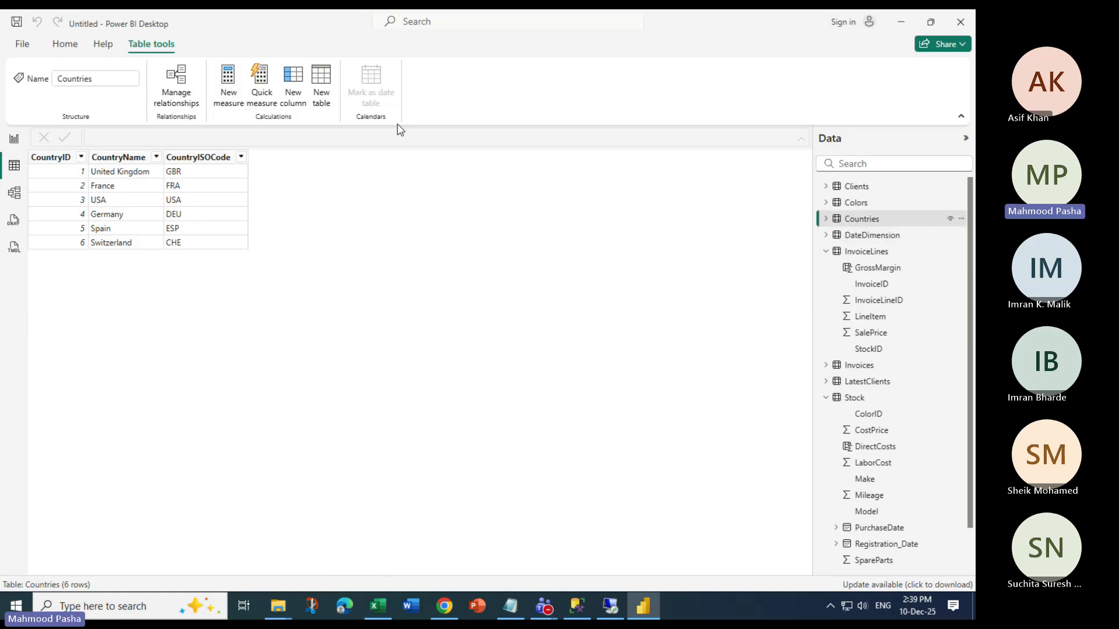
left_click(293, 88)
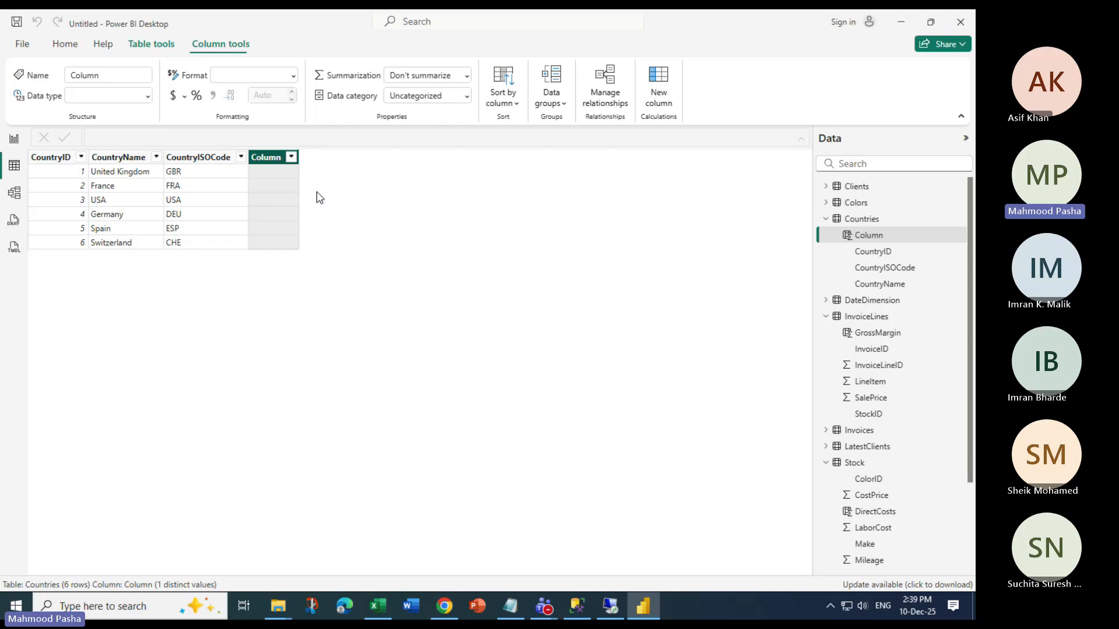
key("Left")
key("Left")
key("Left")
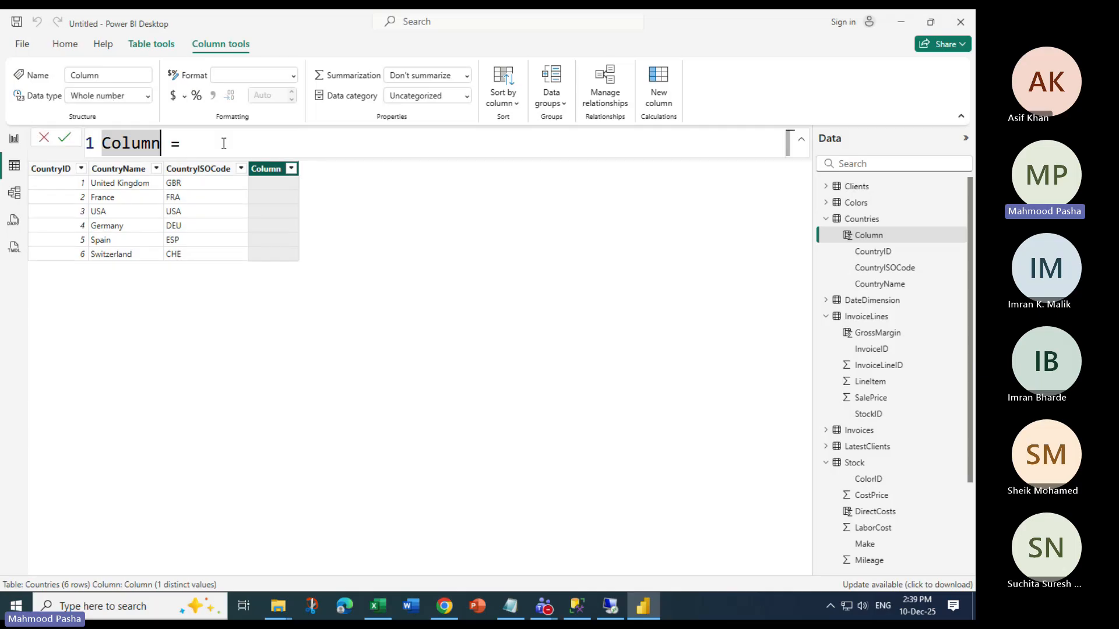
key("BackSpace")
key("BackSpace")
key("BackSpace")
key("BackSpace")
key("BackSpace")
key("BackSpace")
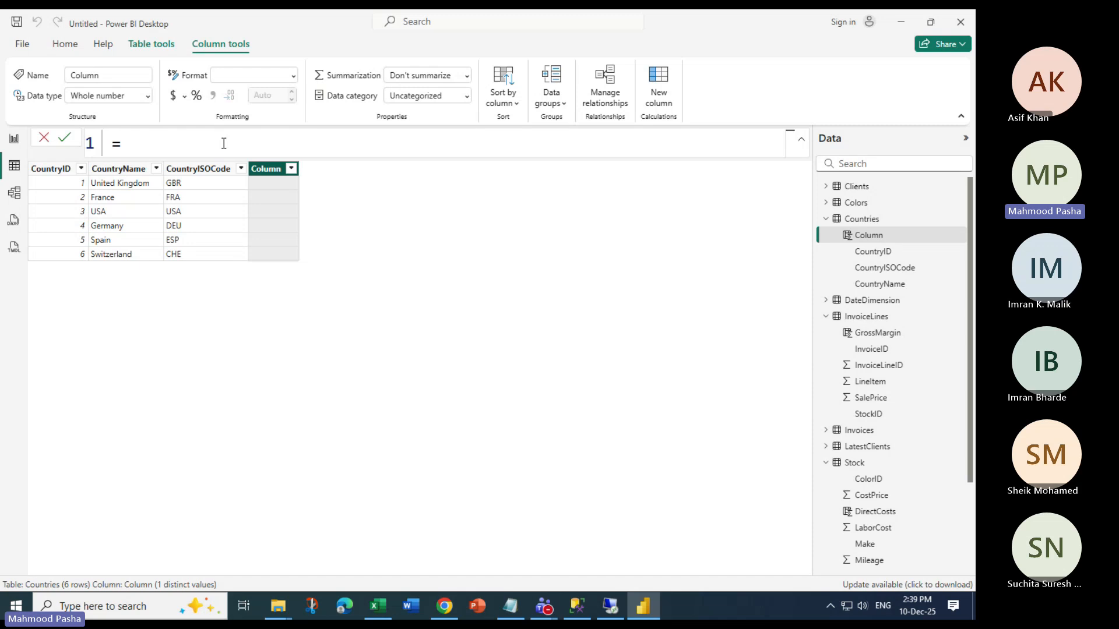
type("Client")
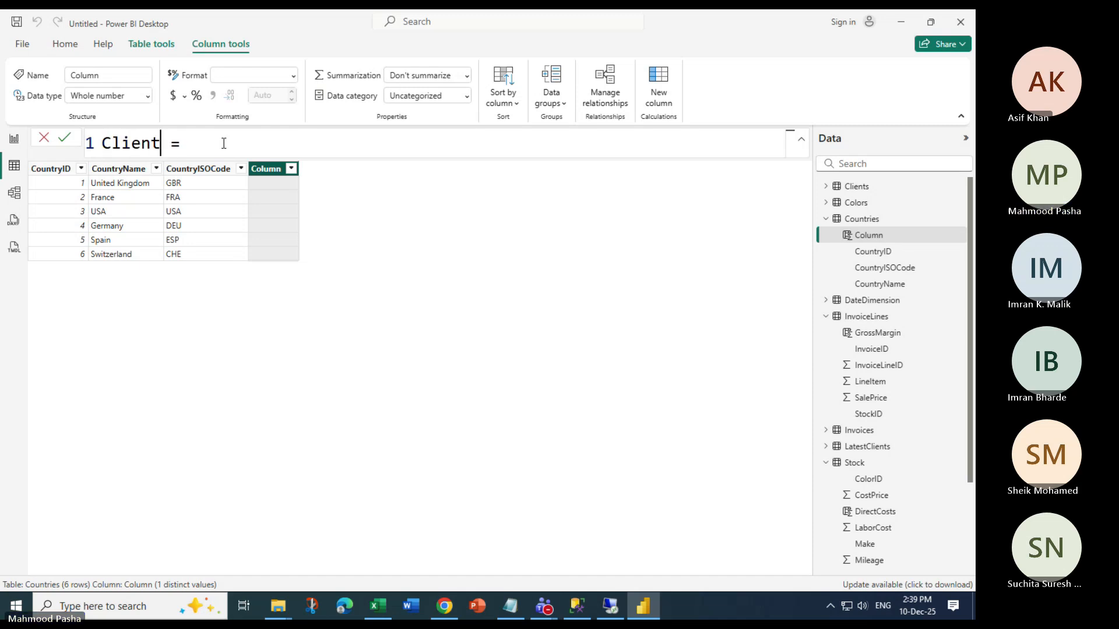
type("sPerCountry")
key("Right")
key("Right")
key("Right")
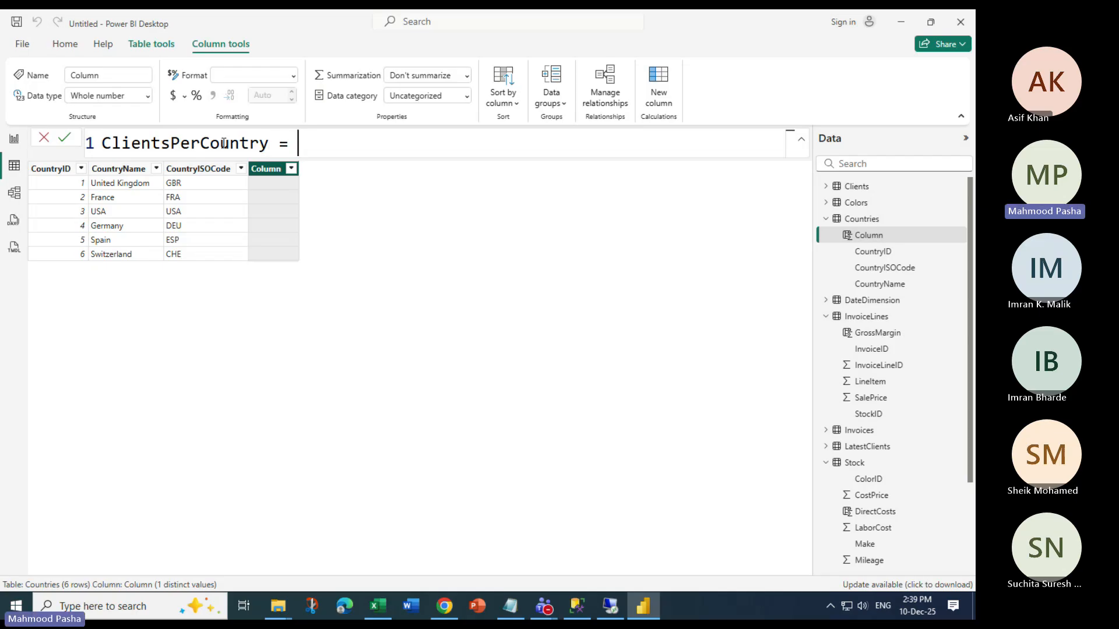
Start the ClientsPerCountry formula with the COUNTROWS function
type("count")
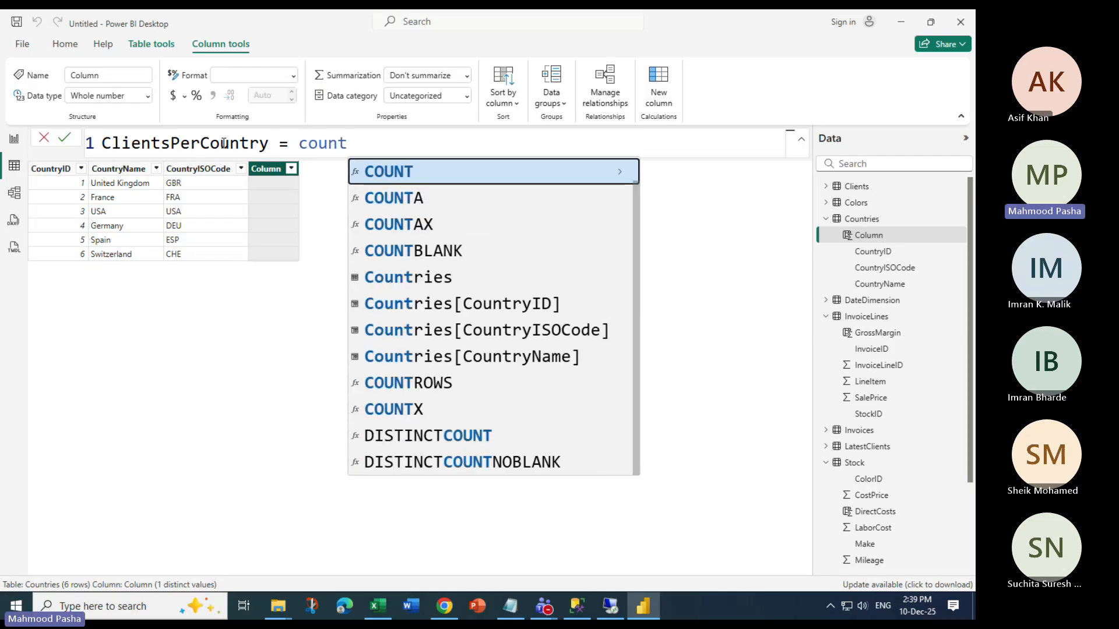
key("Down")
key("Down")
key("Down")
key("Down")
key("Down")
key("Down")
key("Down")
key("Down")
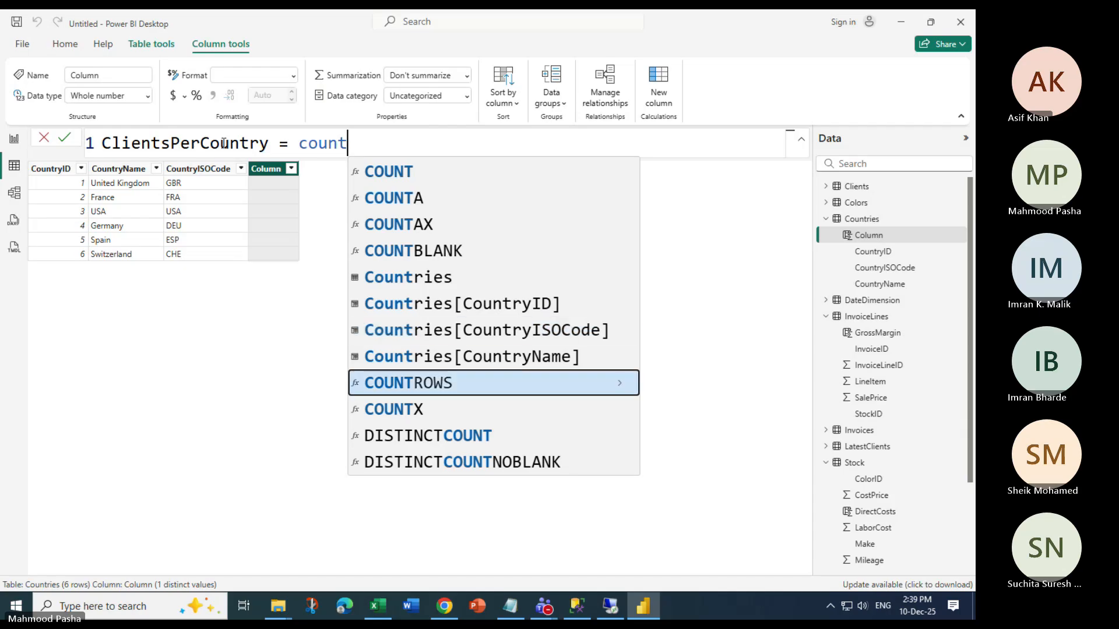
key("Tab")
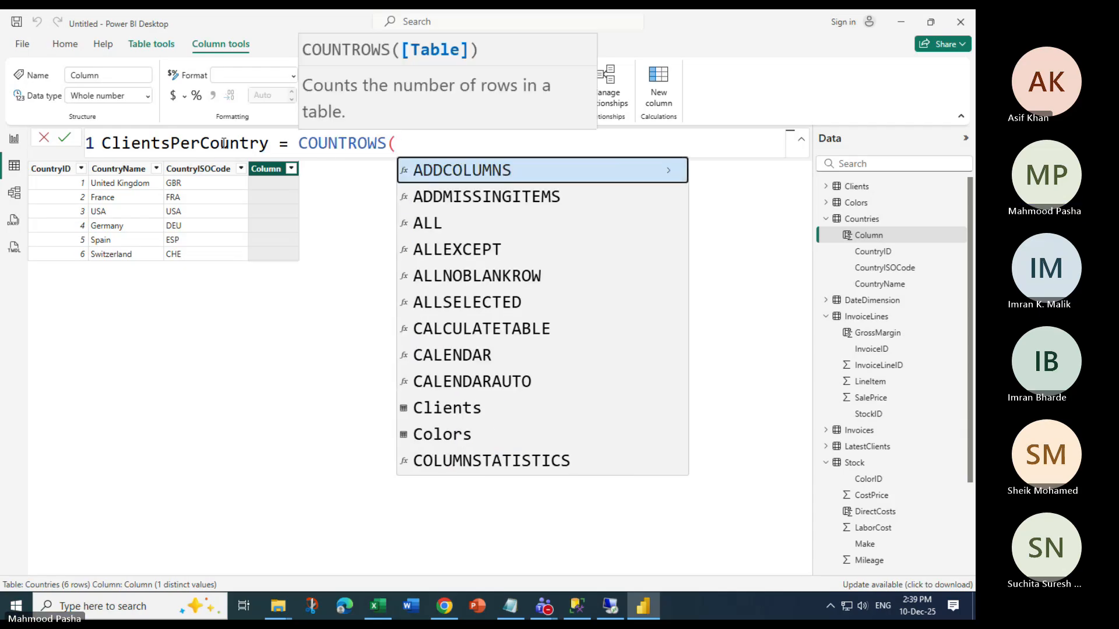
Complete COUNTROWS with RELATEDTABLE(Clients) as its table and commit the ClientsPerCountry formula
type("Re")
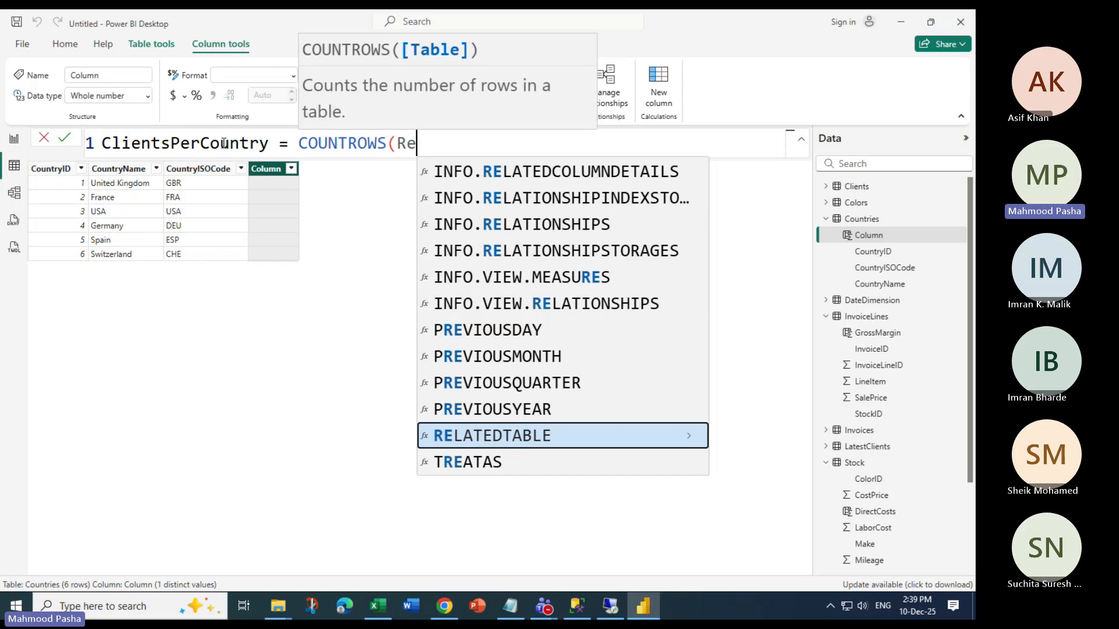
key("Tab")
key("Tab")
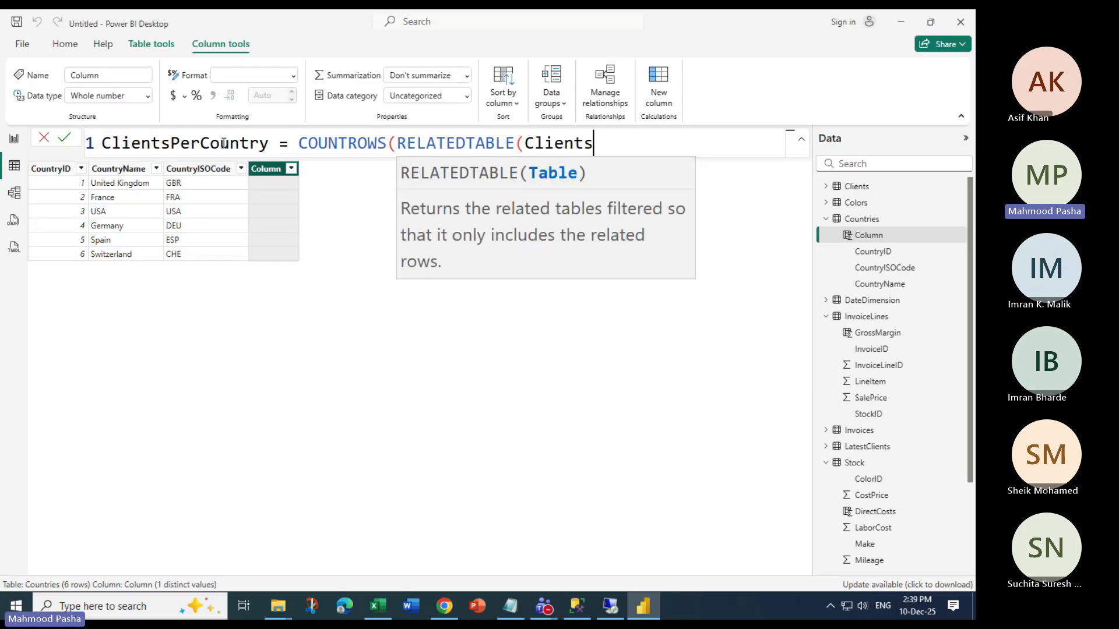
type("))")
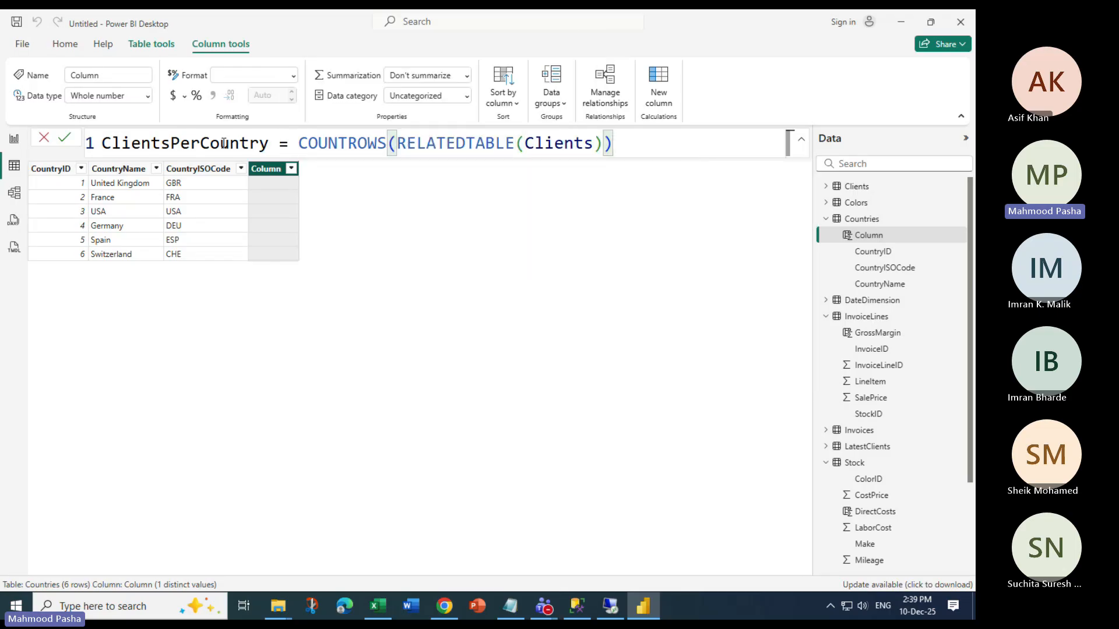
key("Return")
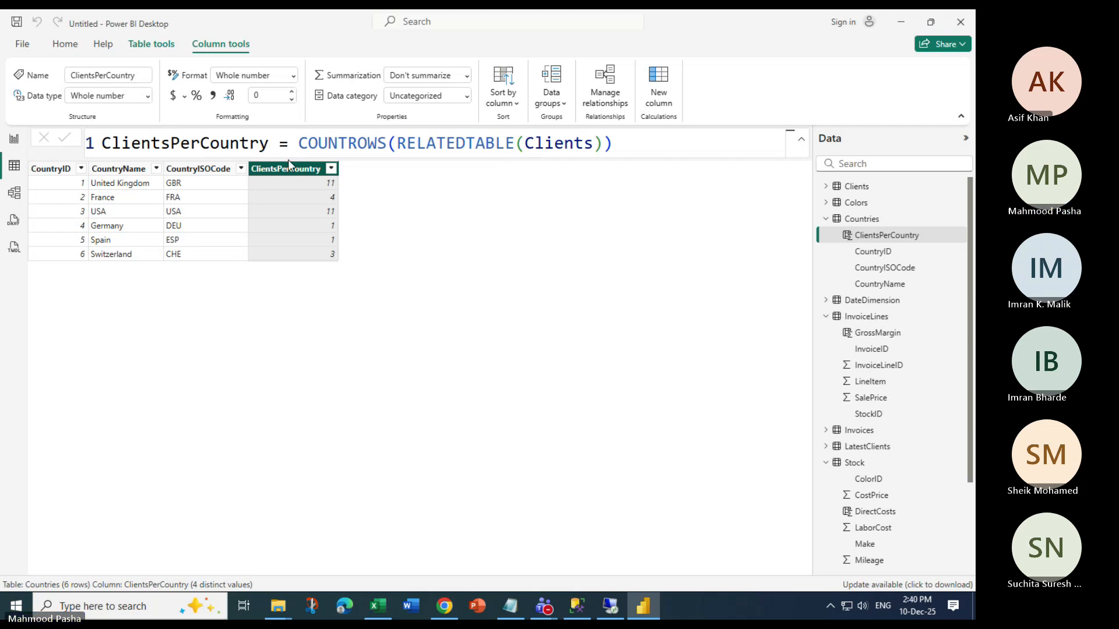
Expand the Clients table to examine its fields, and collapse it again
left_click(480, 33)
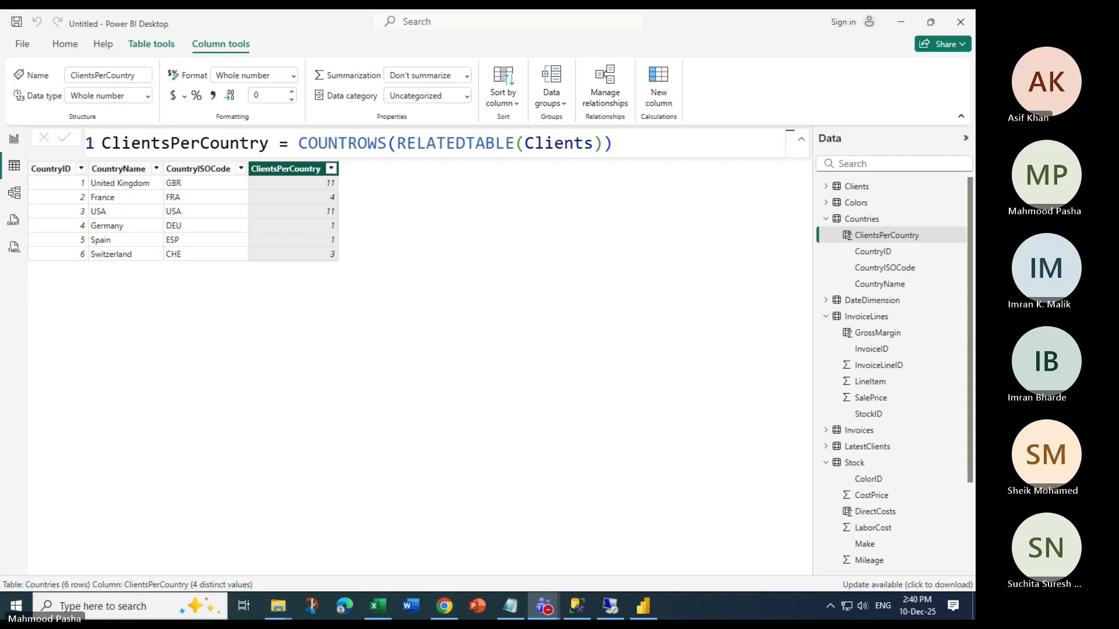
key("alt+Tab")
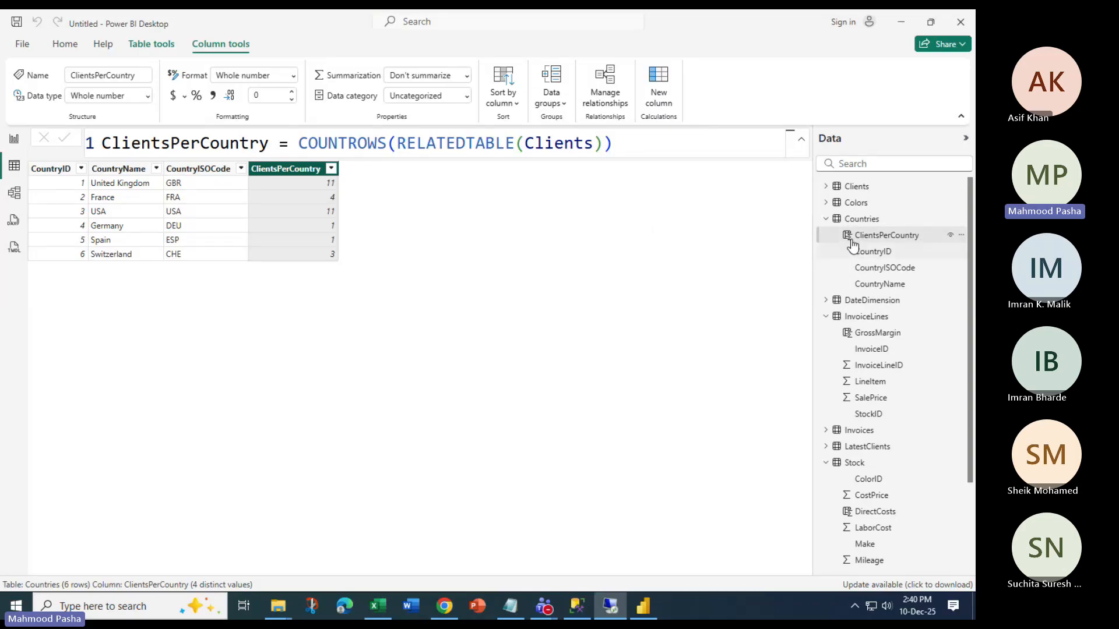
left_click(826, 186)
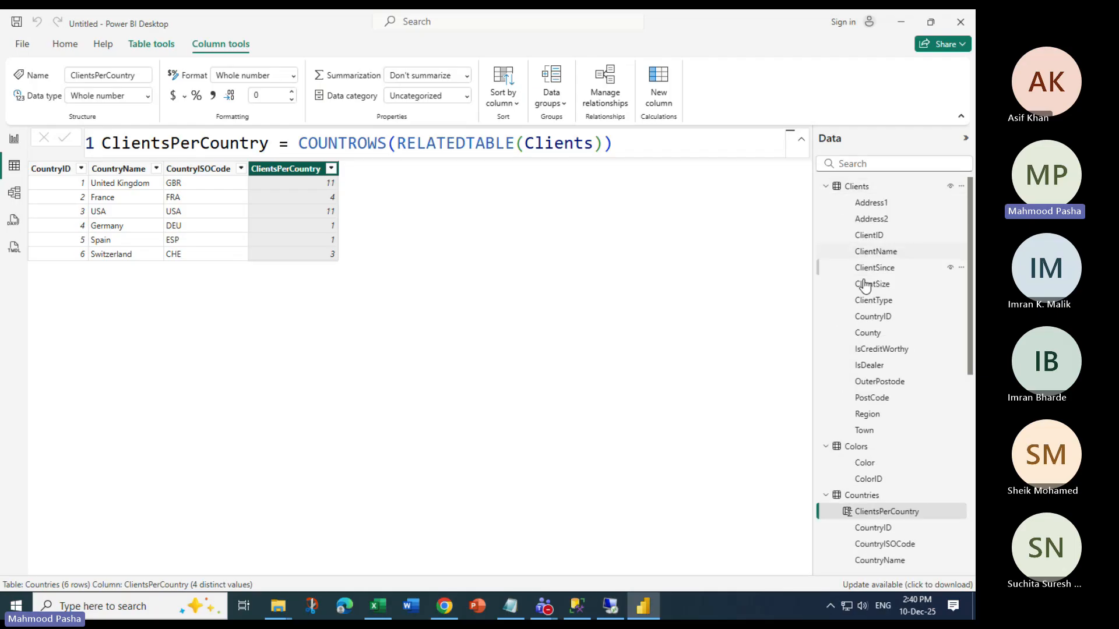
left_click(826, 186)
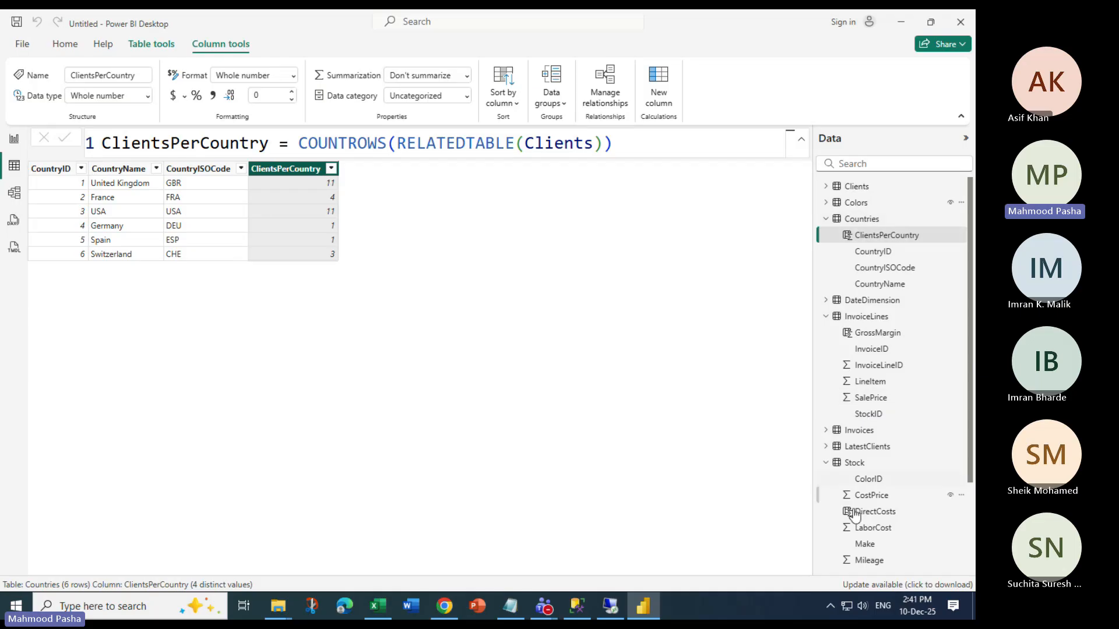
Look at the GrossMargin formula, check the Colors and Countries queries in the Power Query Editor, and return to the data model
left_click(878, 334)
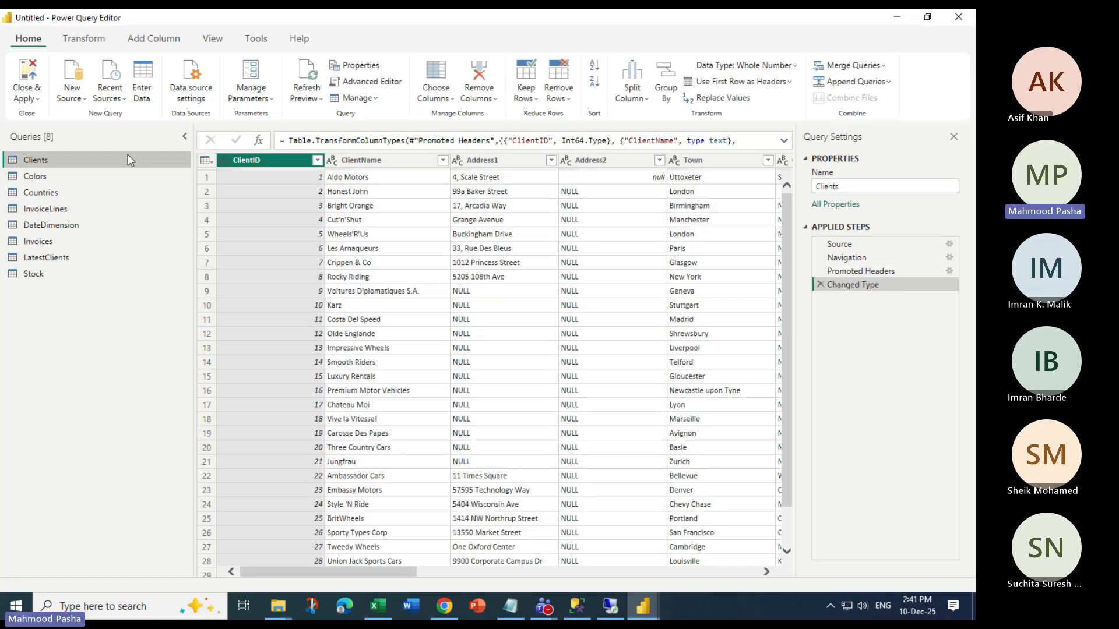
left_click(17, 180)
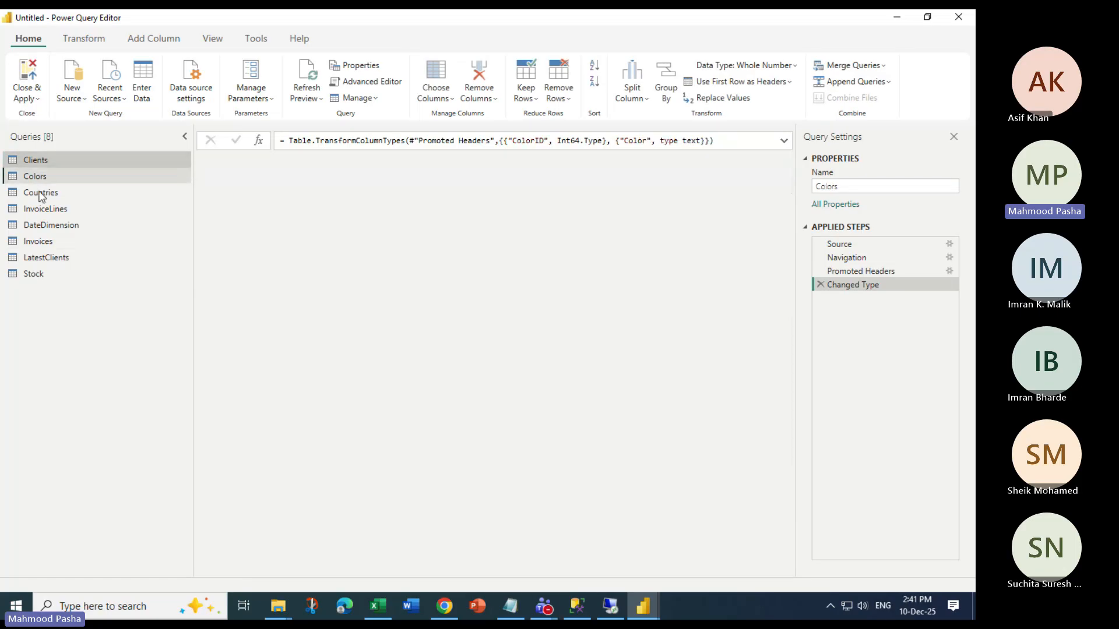
left_click(41, 194)
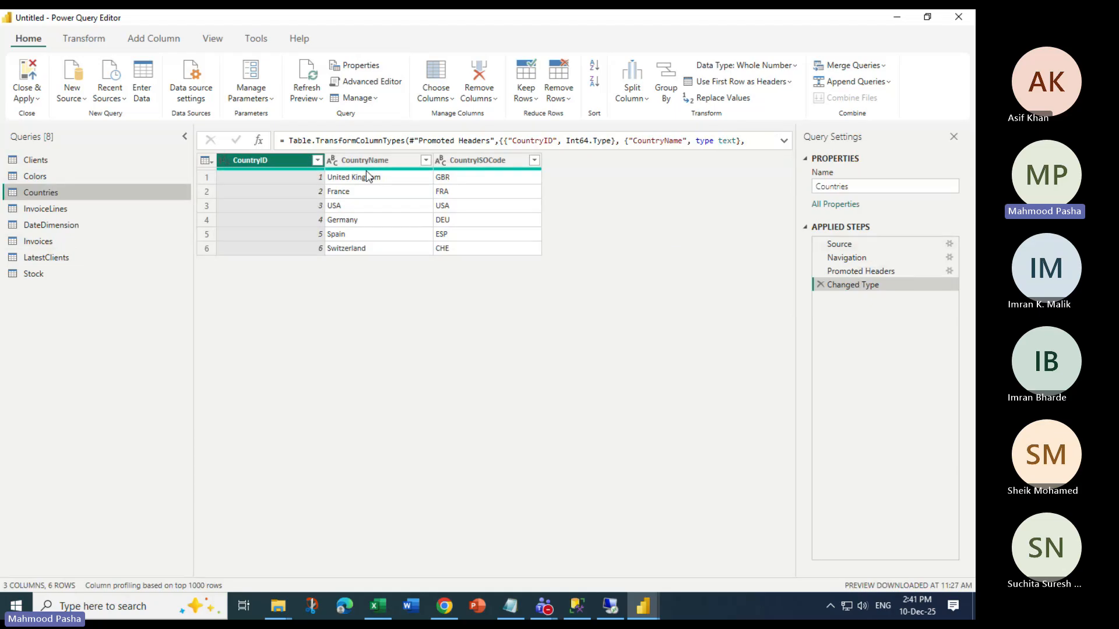
key("alt+Tab")
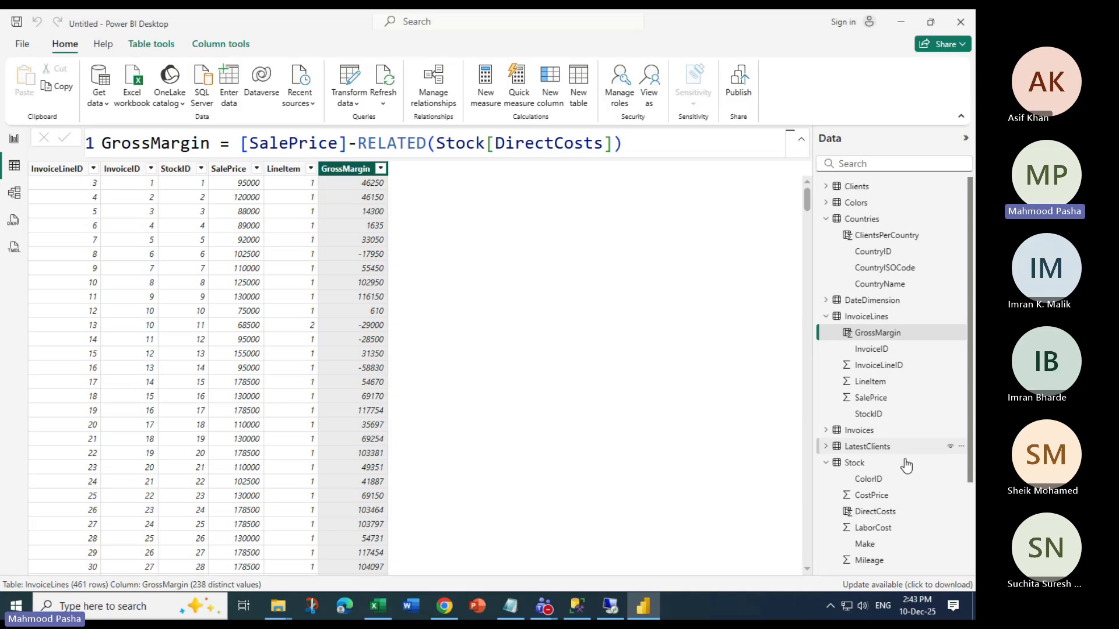
Examine the DirectCosts calculated column and its formula in the Stock table
left_click(905, 464)
left_click(763, 169)
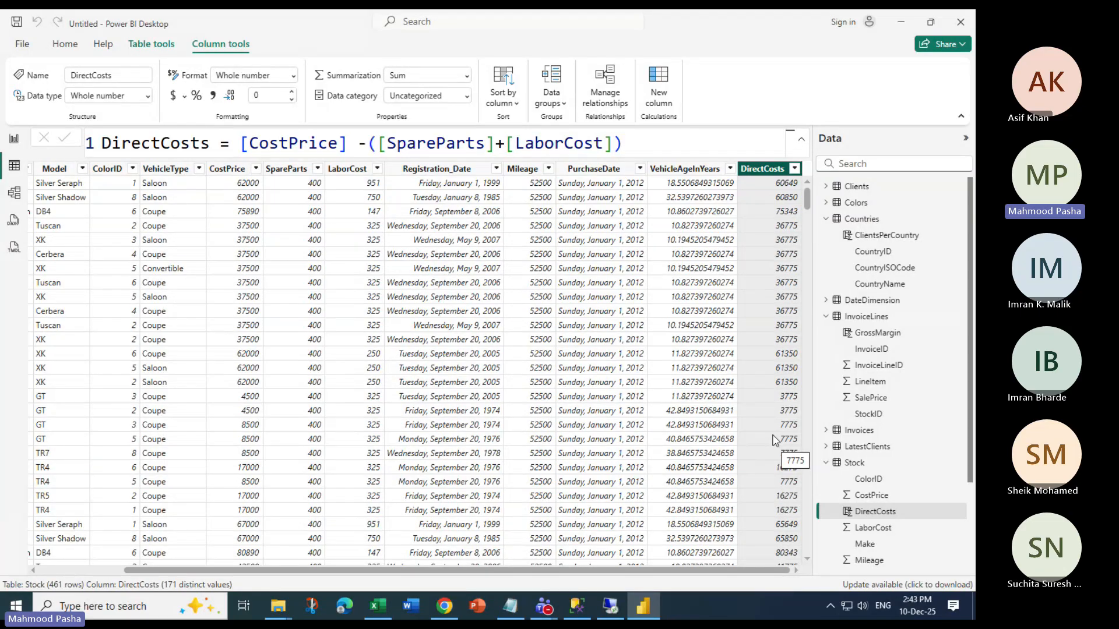
left_click(60, 184)
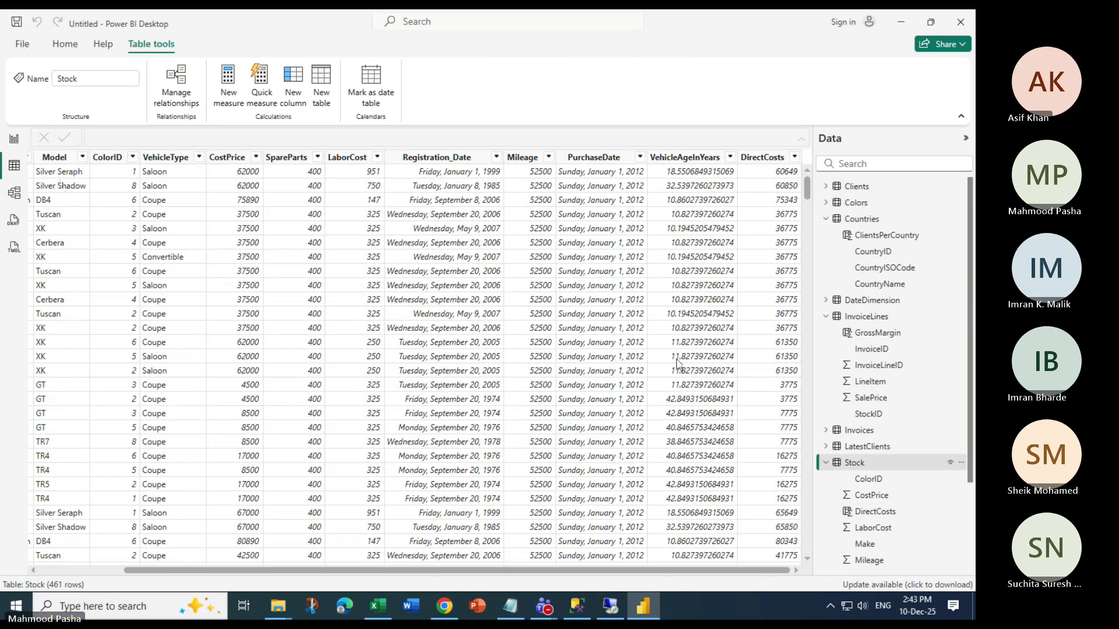
Add a new measure to the Stock table and name it TotalSales
left_click(65, 45)
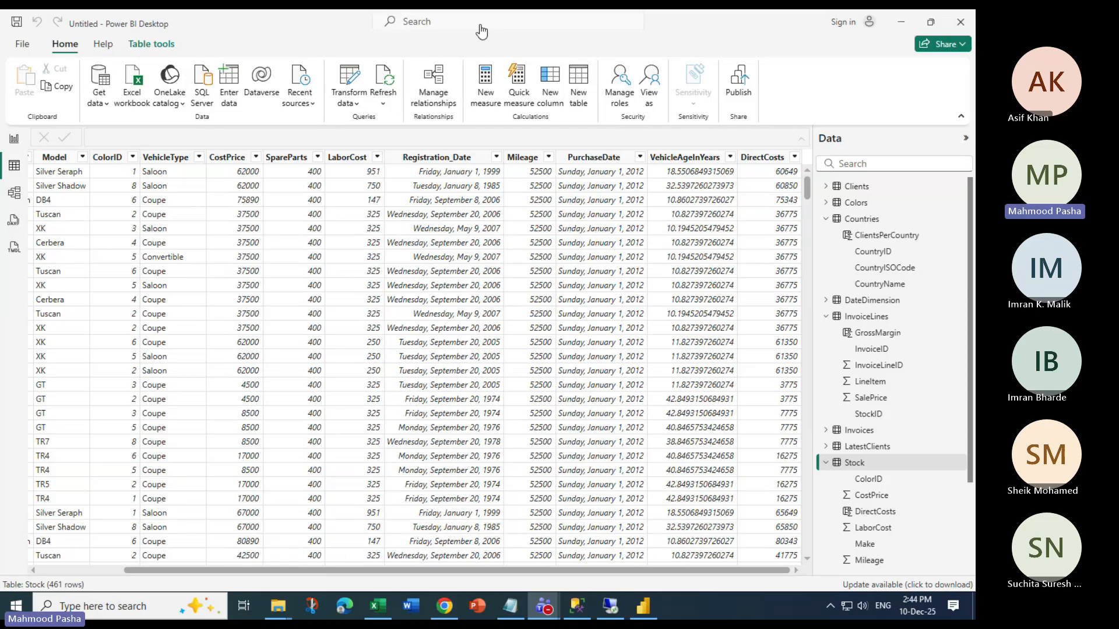
left_click(487, 84)
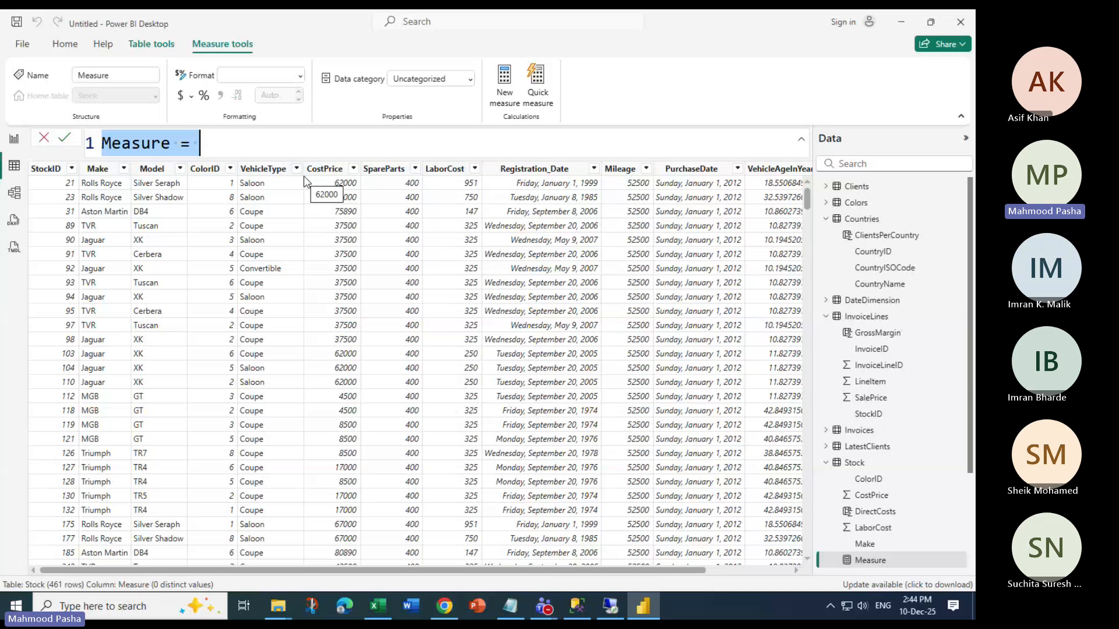
type("TotalSales =")
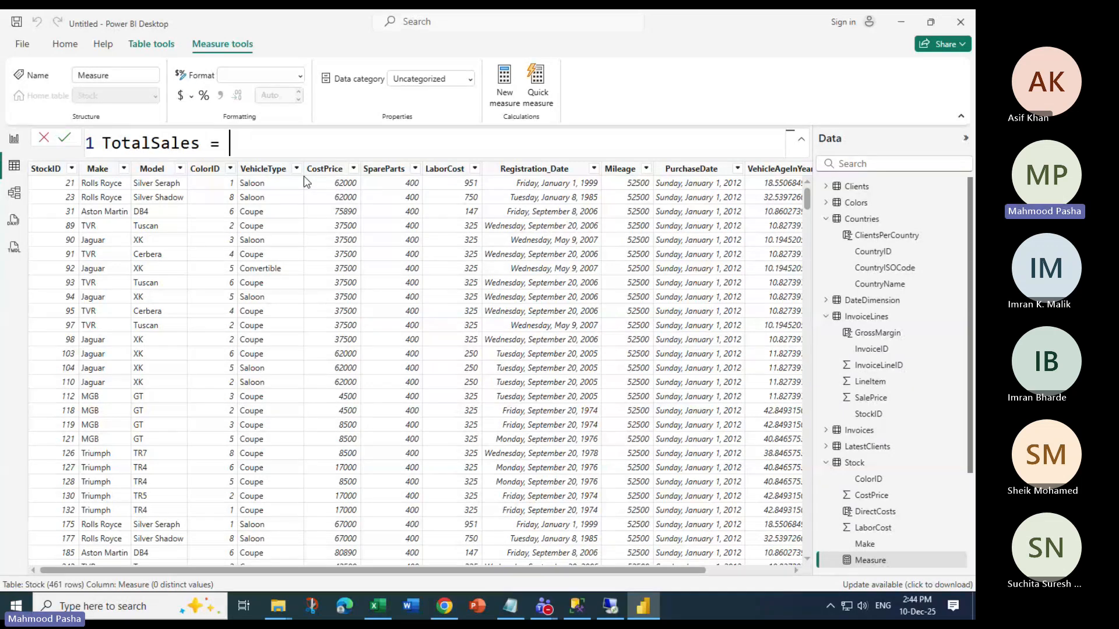
Define the TotalSales measure as SUM(Stock[CostPrice]) and commit the formula
type("SUM(S")
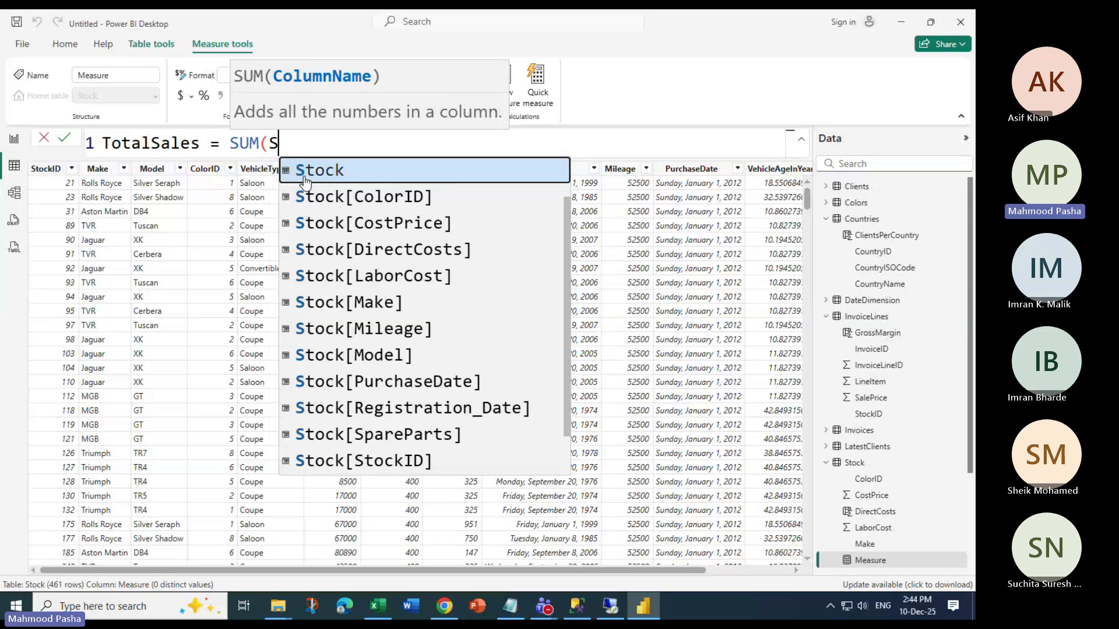
type("t")
key("Down")
key("Down")
key("Down")
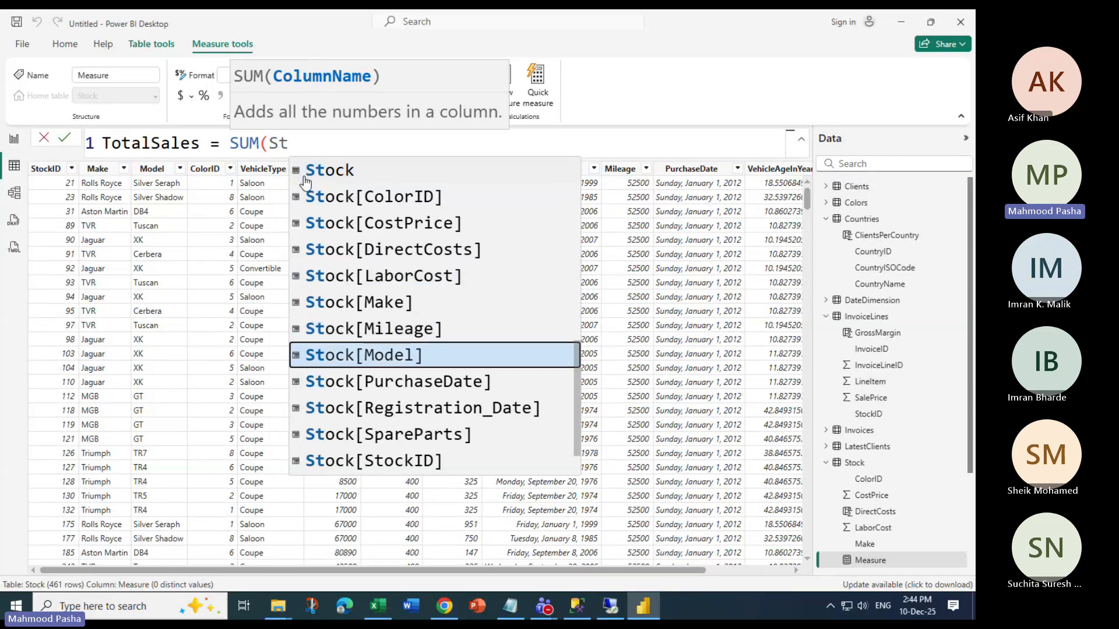
key("Down")
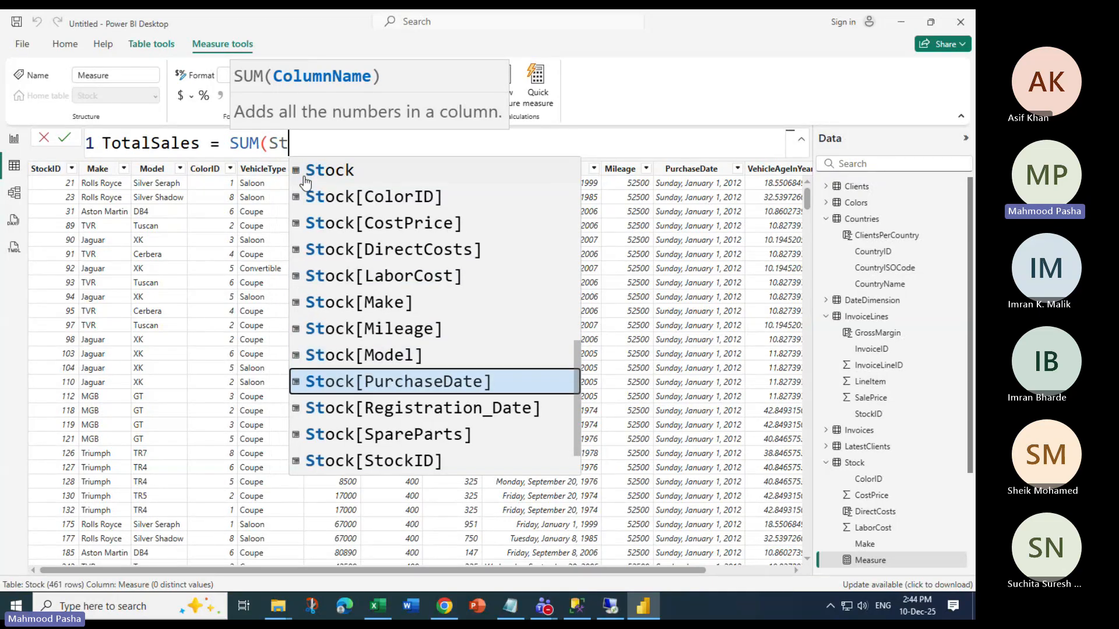
key("Up")
key("Up")
key("Up")
key("Up")
key("Up")
key("Up")
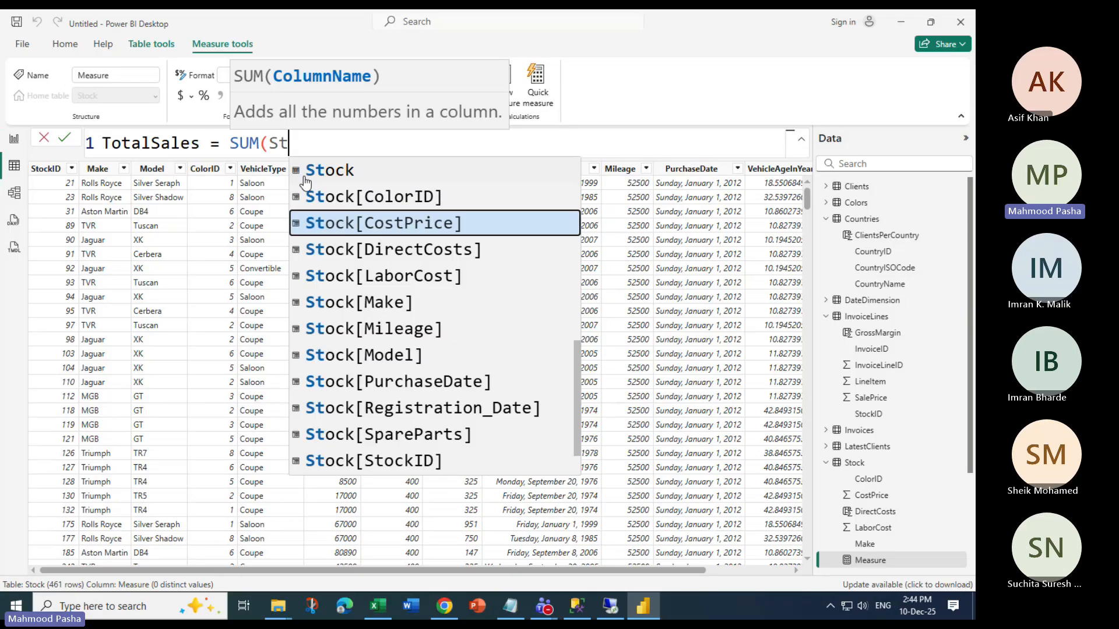
key("Tab")
type(")")
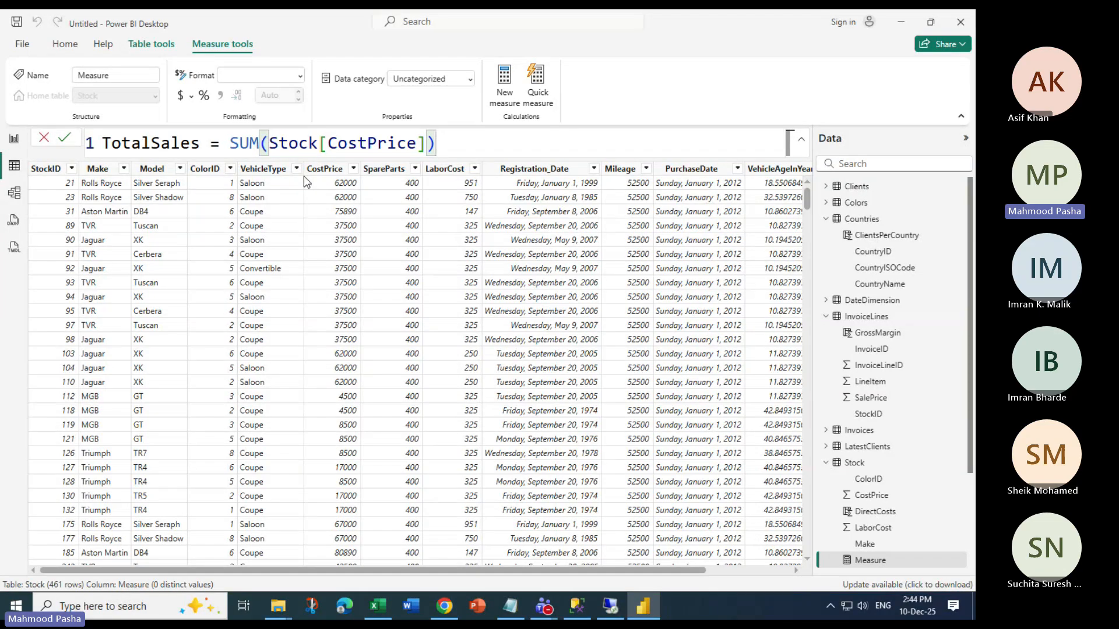
key("Return")
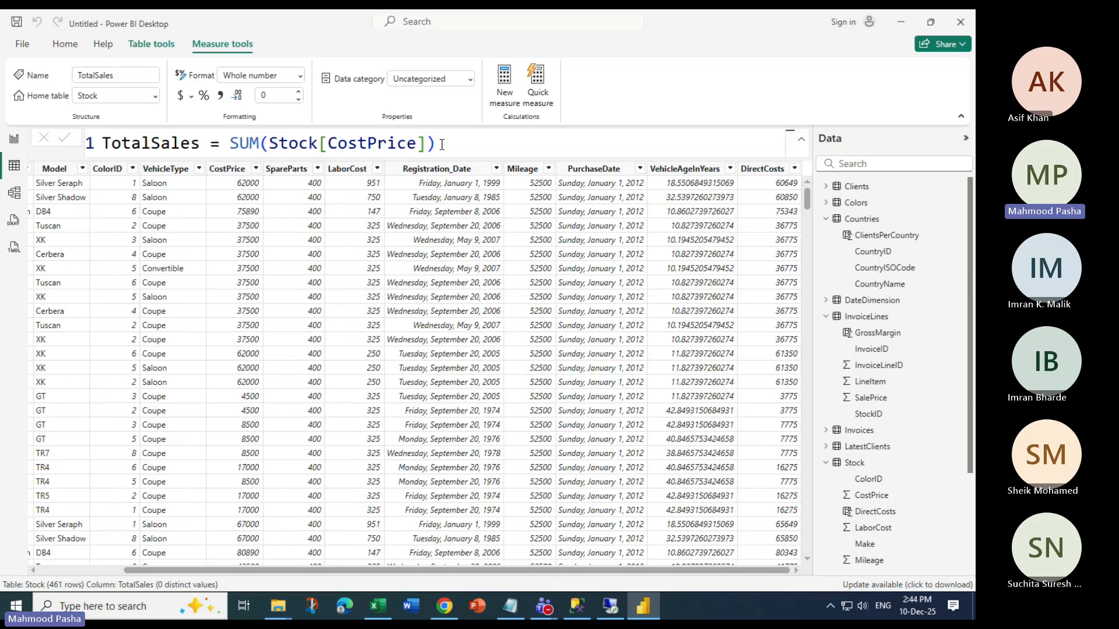
Locate the TotalSales measure among the Stock table's fields and examine its SUM formula and column argument
left_click(442, 145)
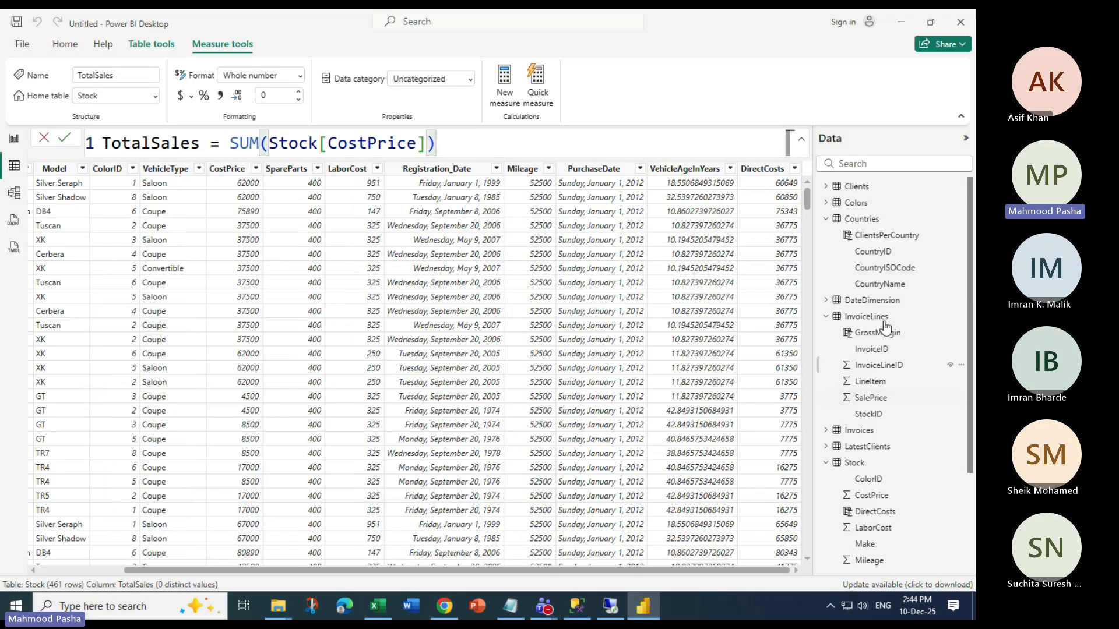
left_click(909, 462)
scroll(874, 446, "down", 2)
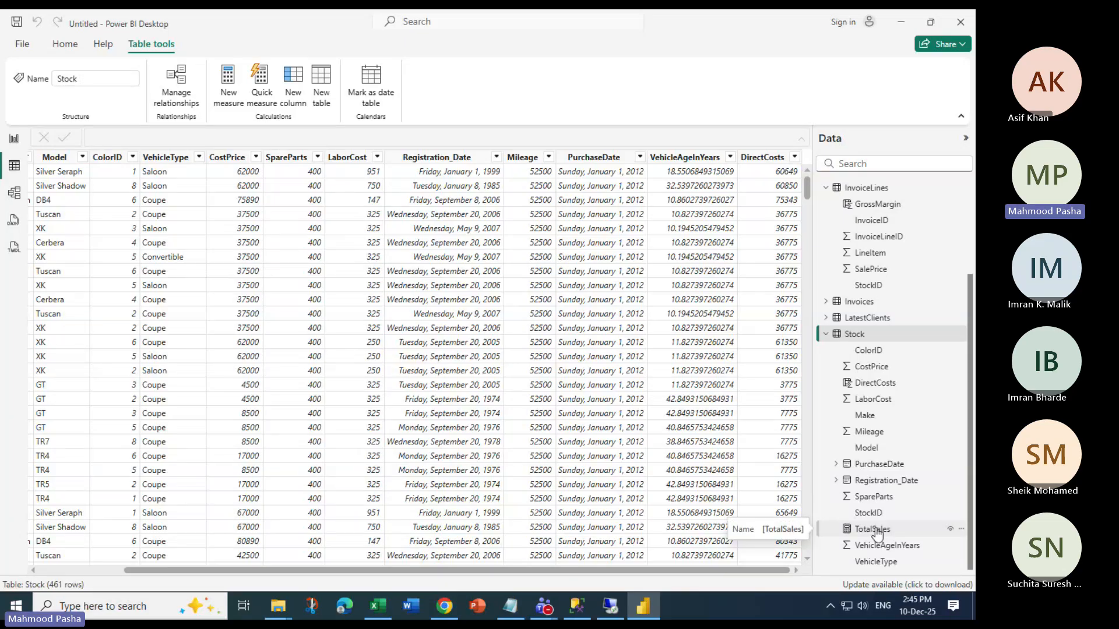
left_click(851, 534)
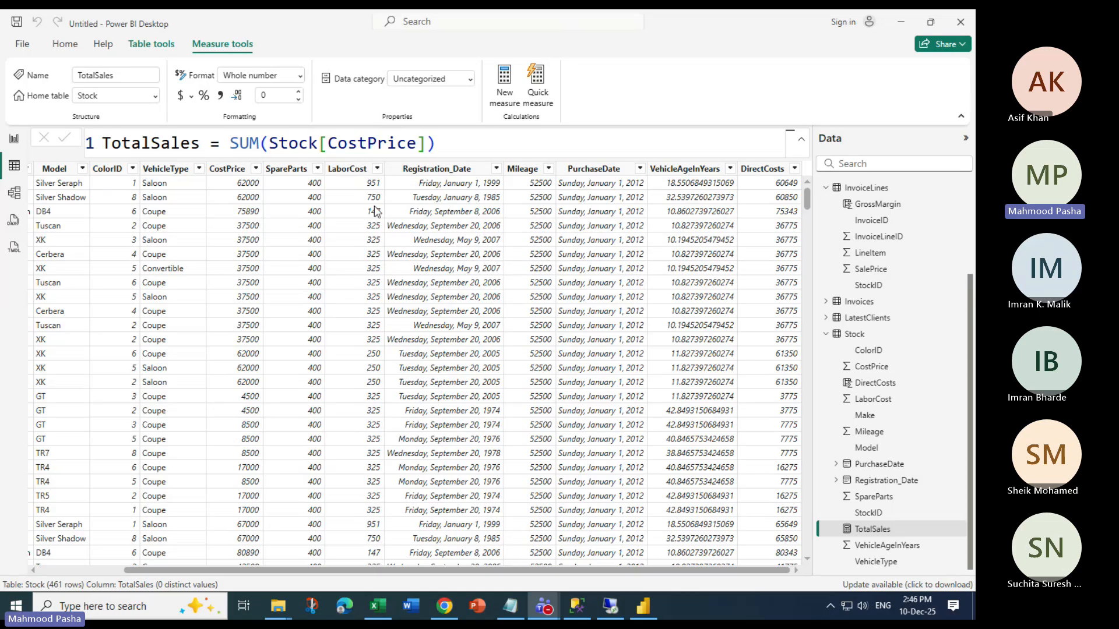
left_click(454, 145)
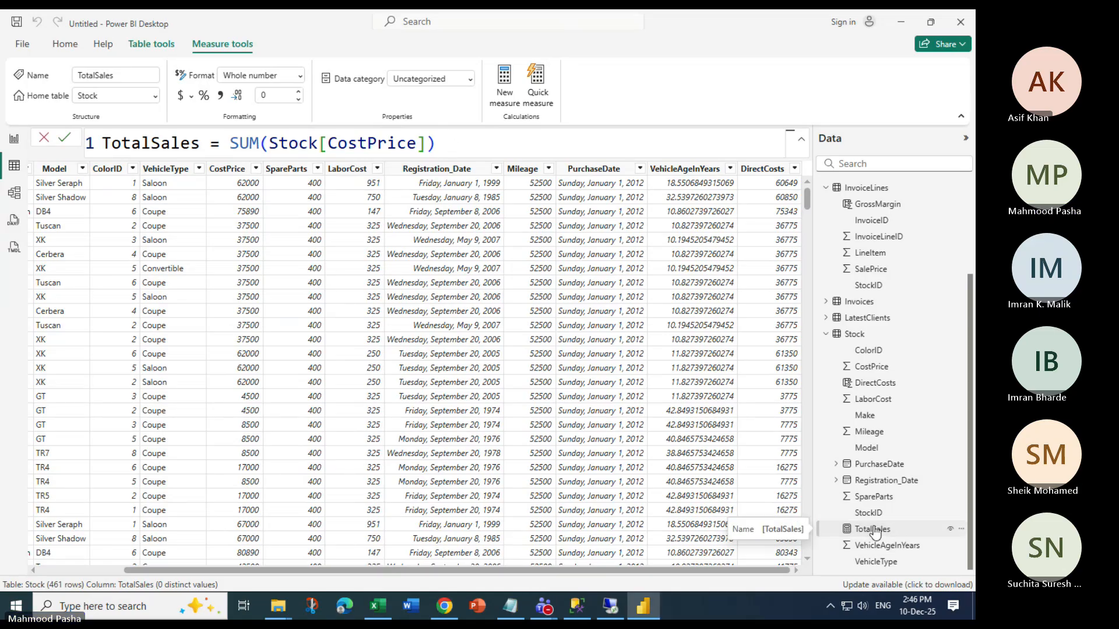
left_click(873, 530)
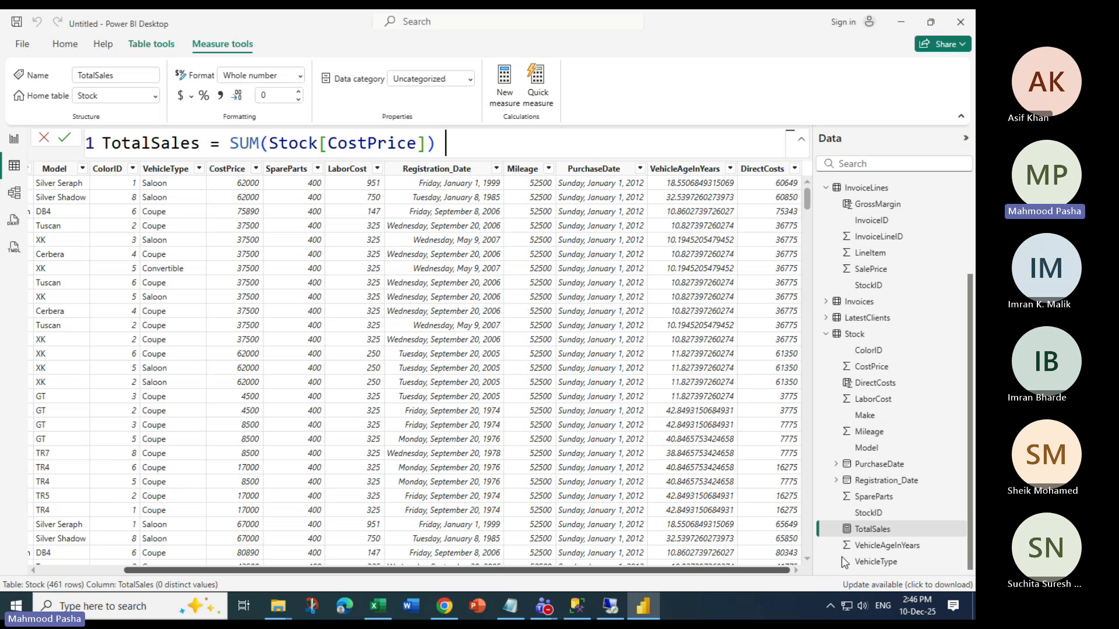
left_click(881, 532)
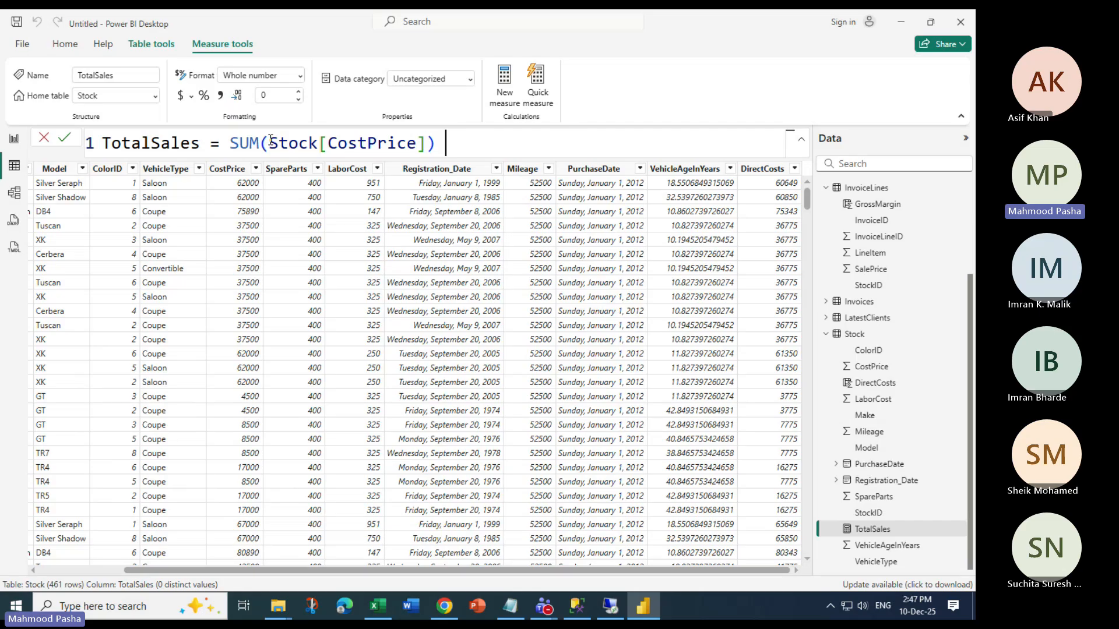
left_click_drag(271, 139, 434, 144)
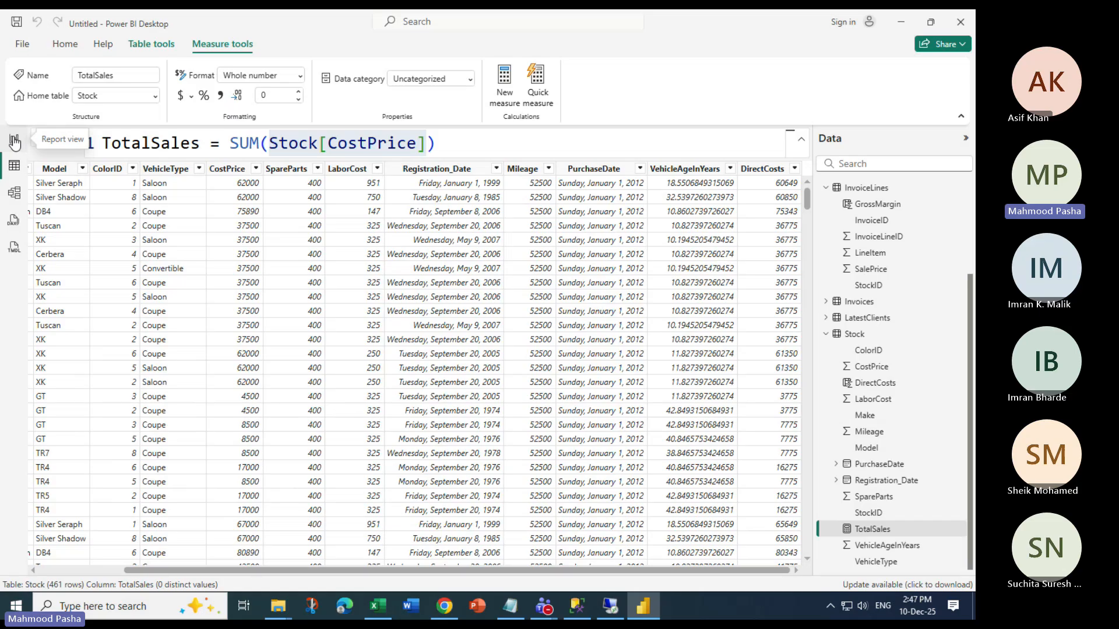
Add a card visual showing the TotalSales measure to report Page 1 and enlarge it slightly
left_click(14, 141)
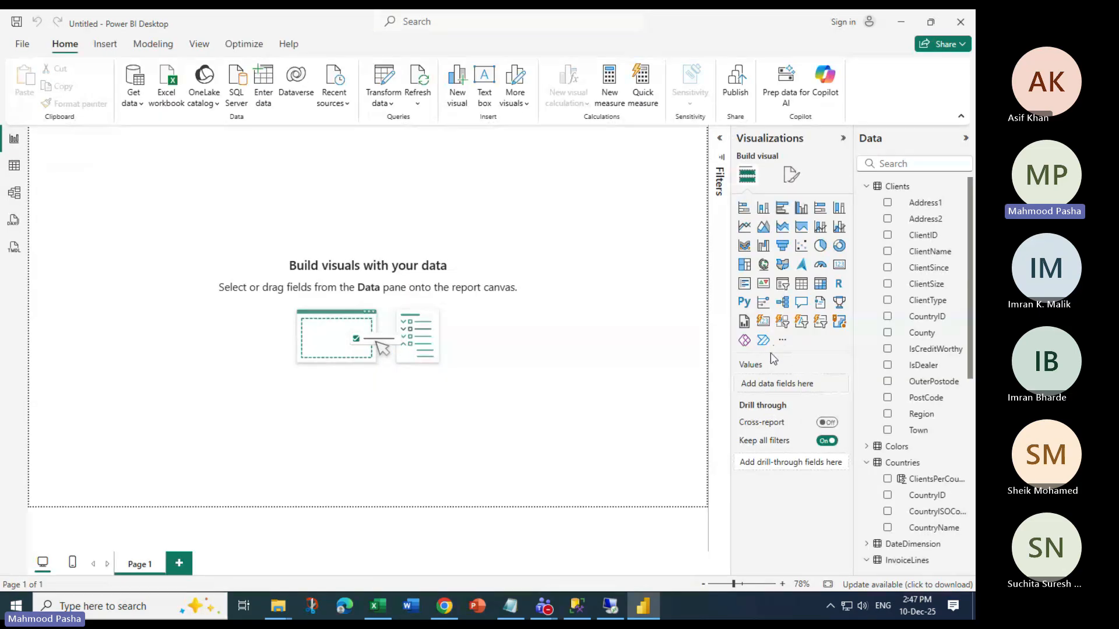
left_click(840, 264)
left_click_drag(970, 259, 975, 387)
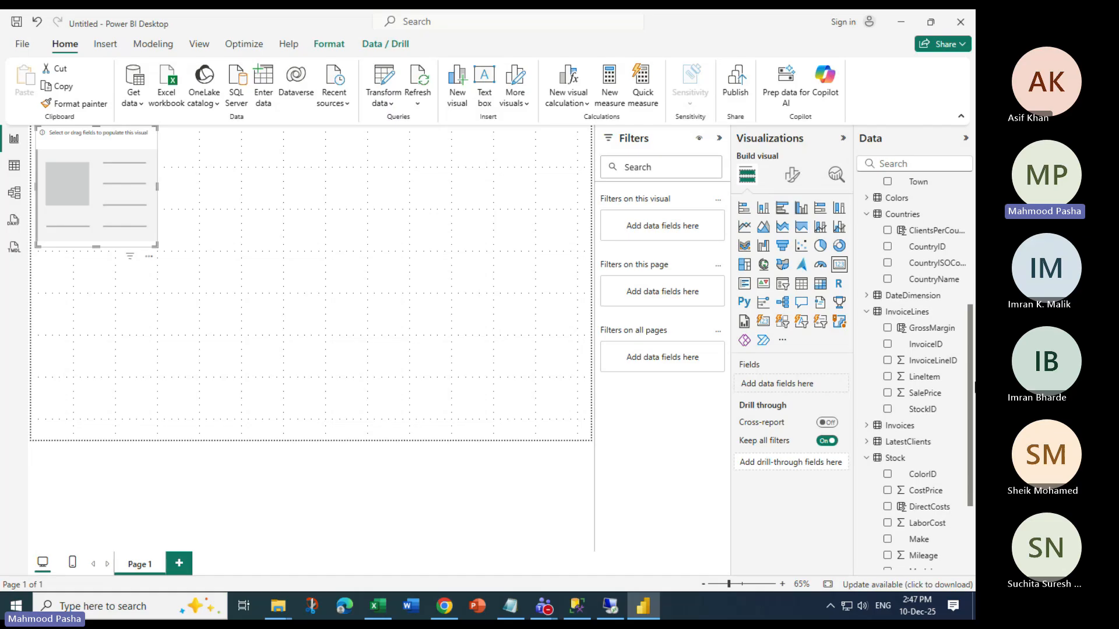
scroll(954, 369, "down", 3)
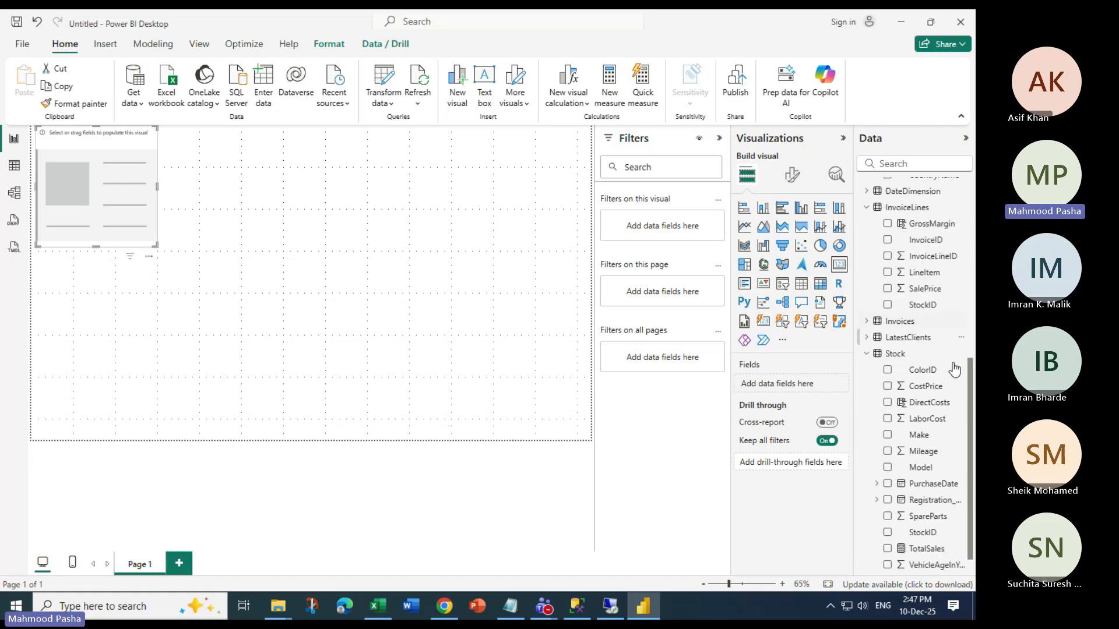
left_click(926, 549)
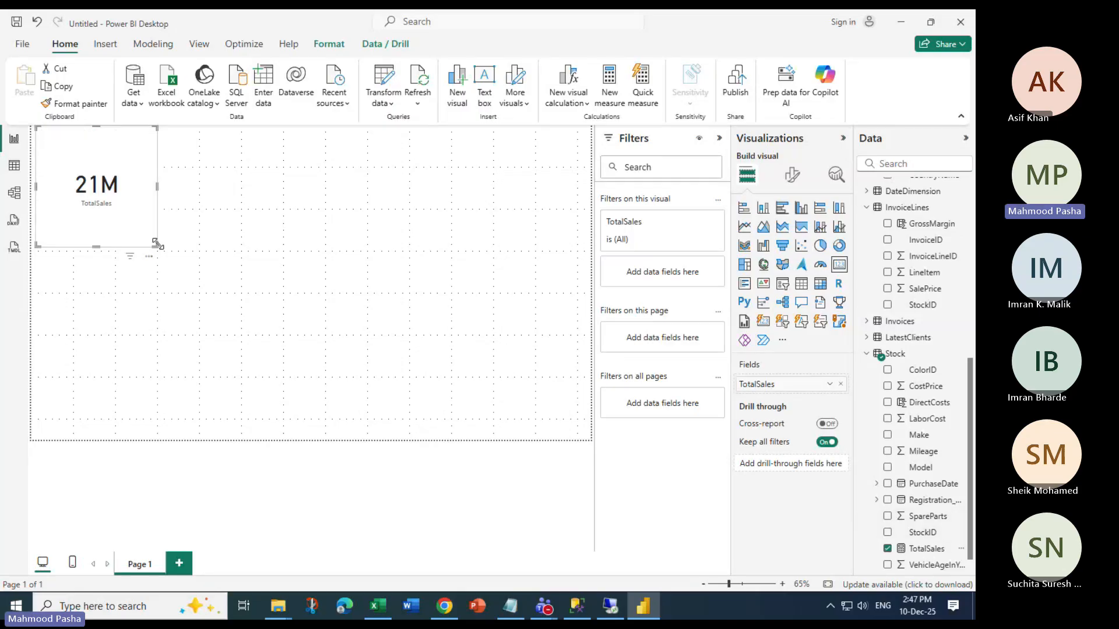
left_click_drag(157, 244, 178, 260)
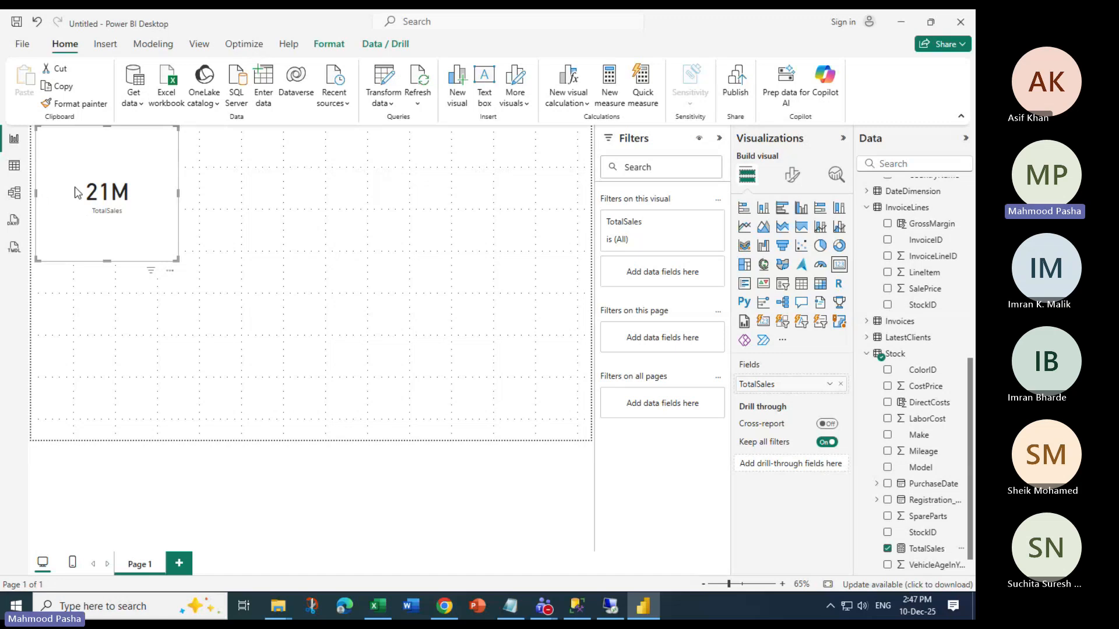
Return to the Stock table's data and look through the CostPrice values that TotalSales adds up
left_click(14, 167)
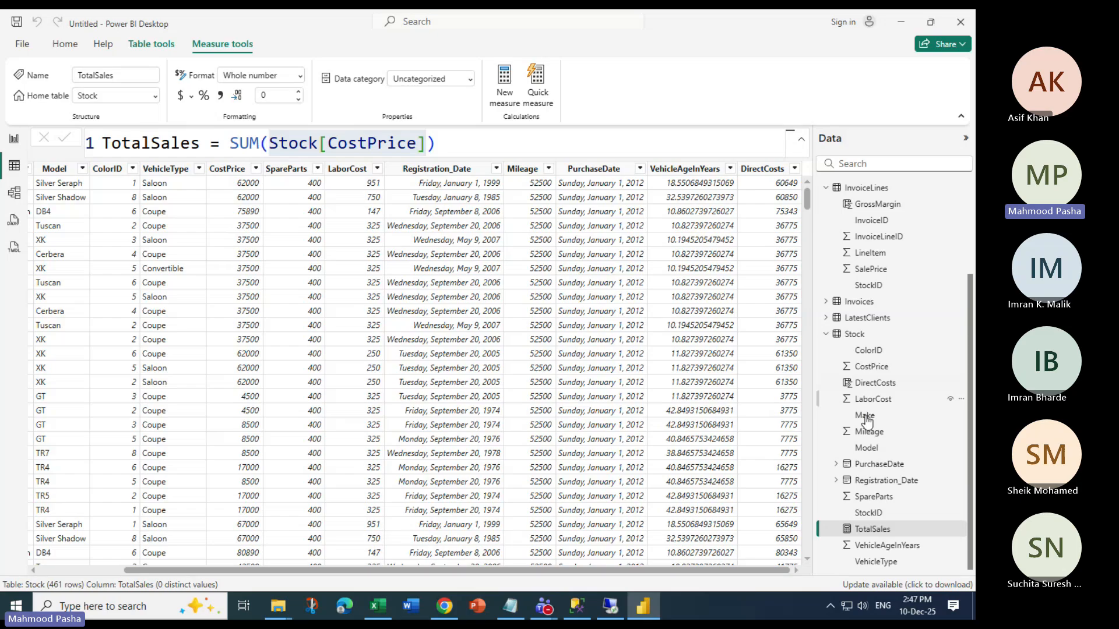
scroll(639, 365, "down", 9)
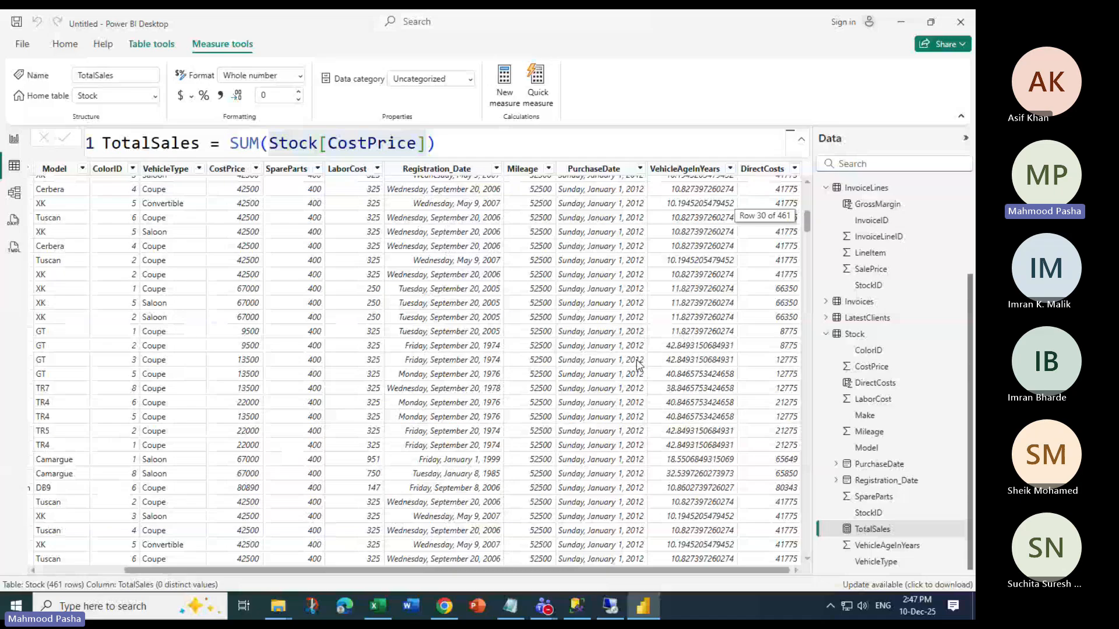
scroll(221, 497, "down", 7)
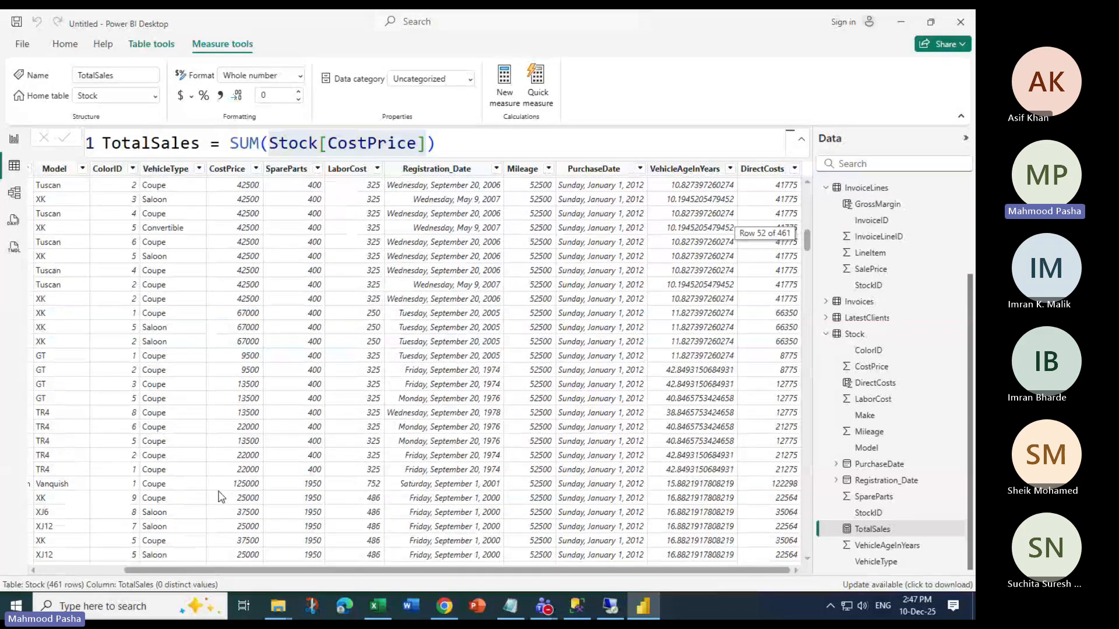
scroll(220, 497, "down", 2)
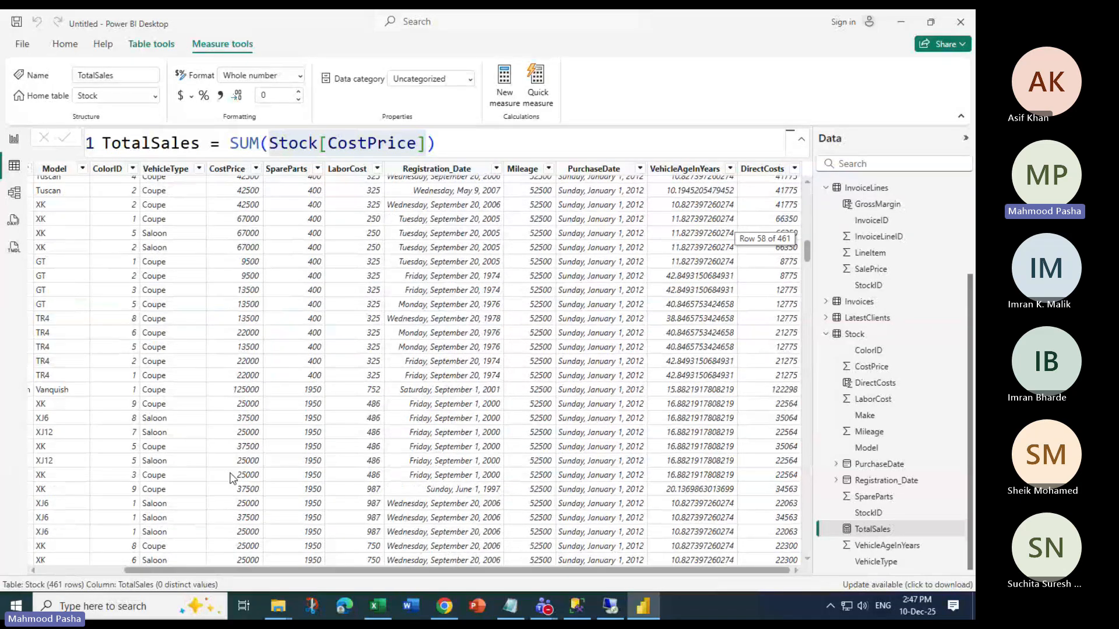
scroll(232, 477, "down", 6)
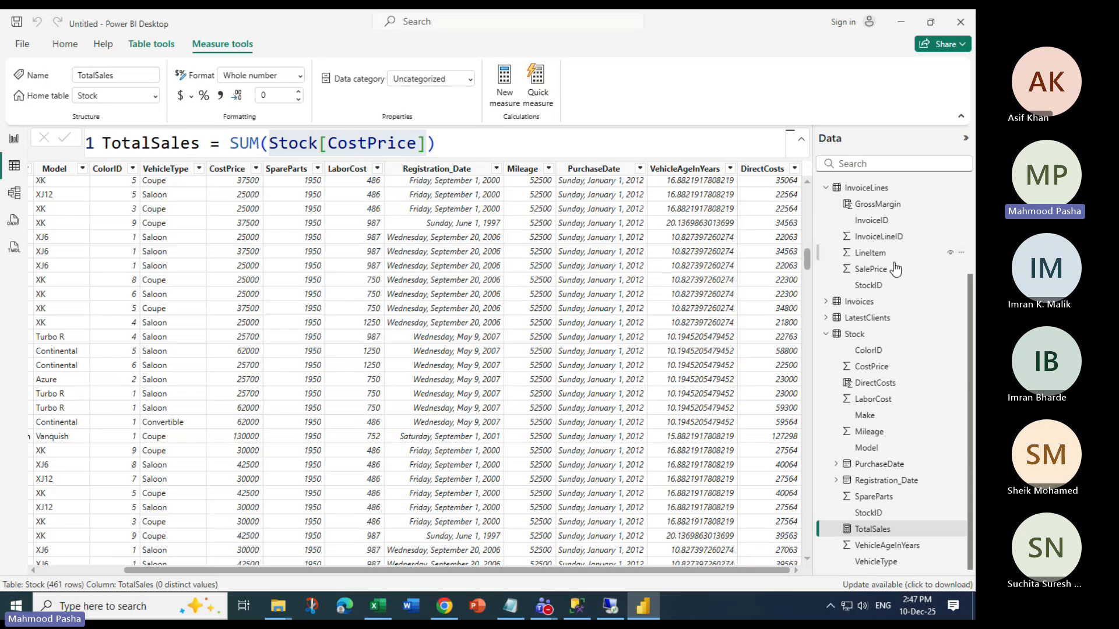
Create a RatioNetMargin measure in the InvoiceLines table defined as SUM([GrossMargin])/SUM([SalePrice])
left_click(859, 189)
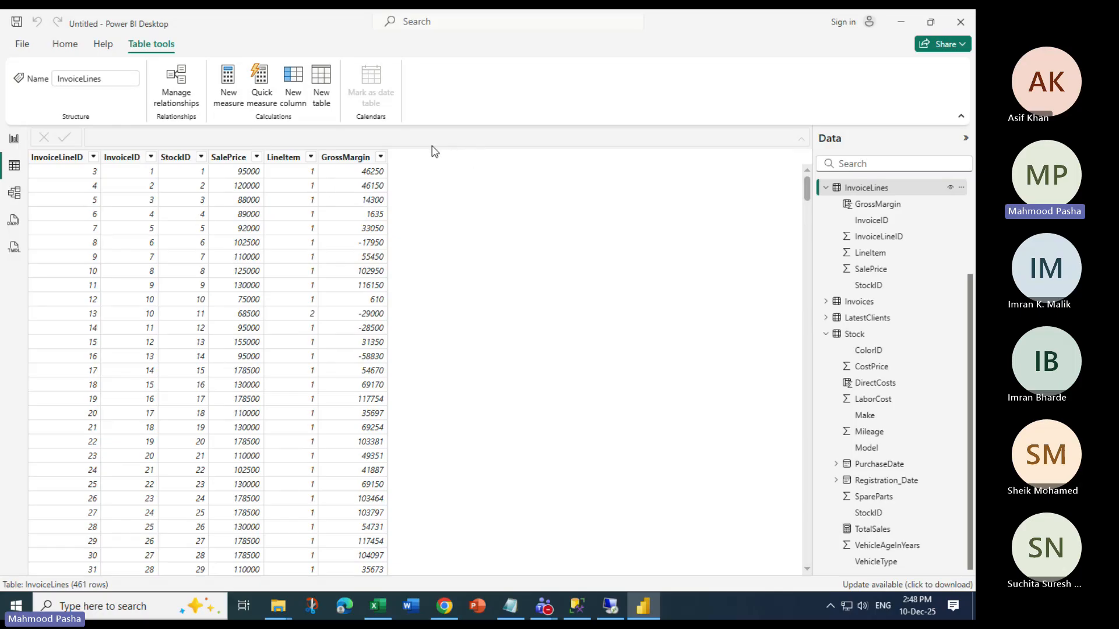
left_click(229, 81)
type("RatioNet")
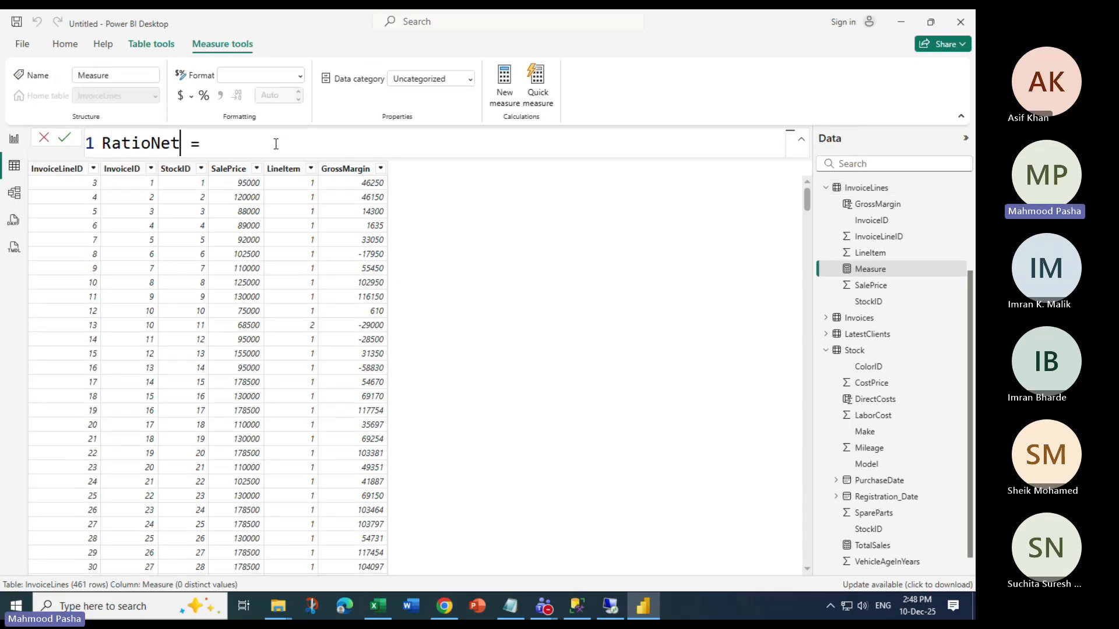
type("Margin = SUM(")
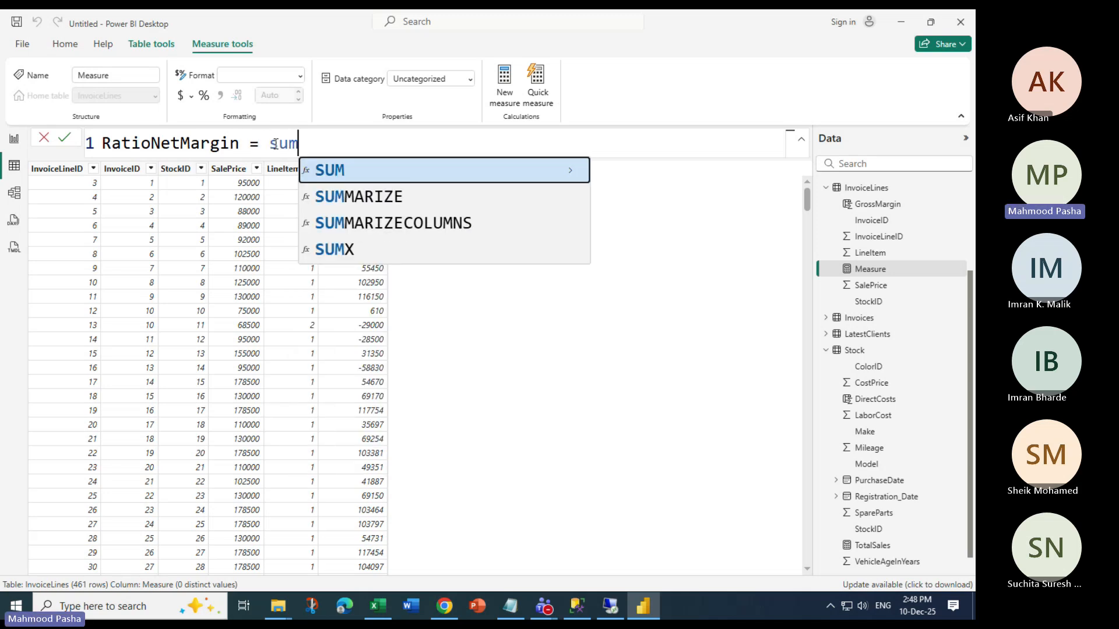
type("[")
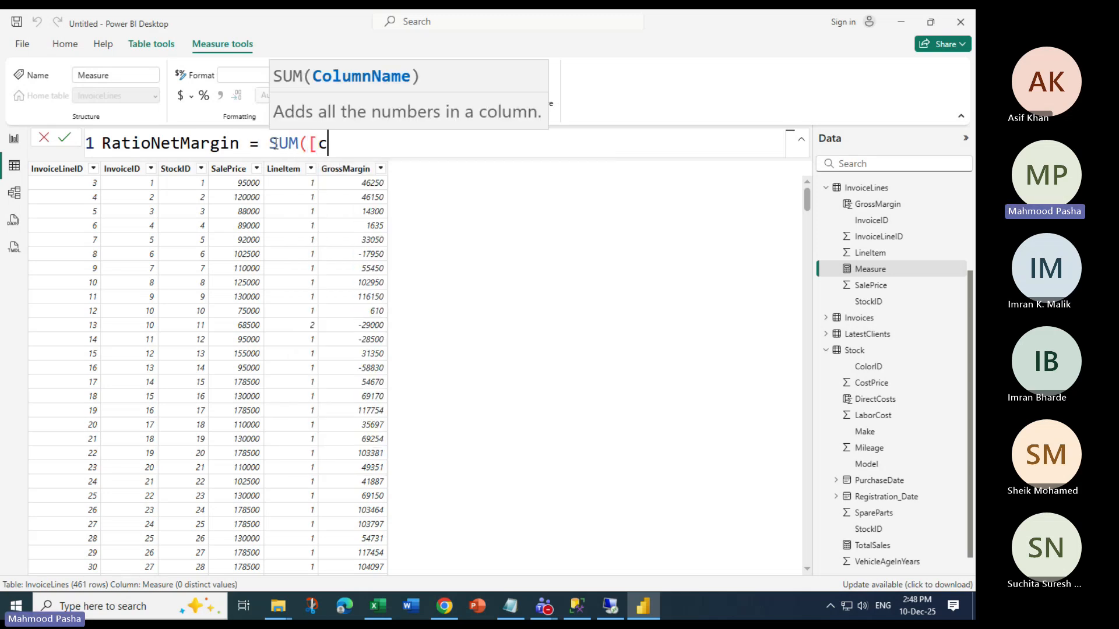
key("Tab")
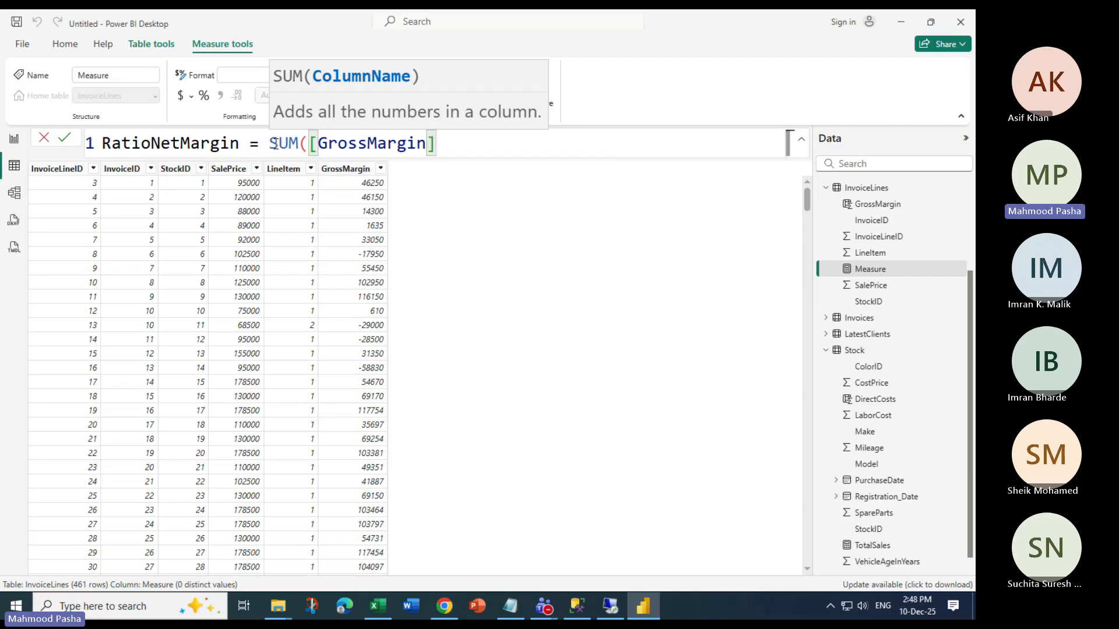
type(")/SUM(")
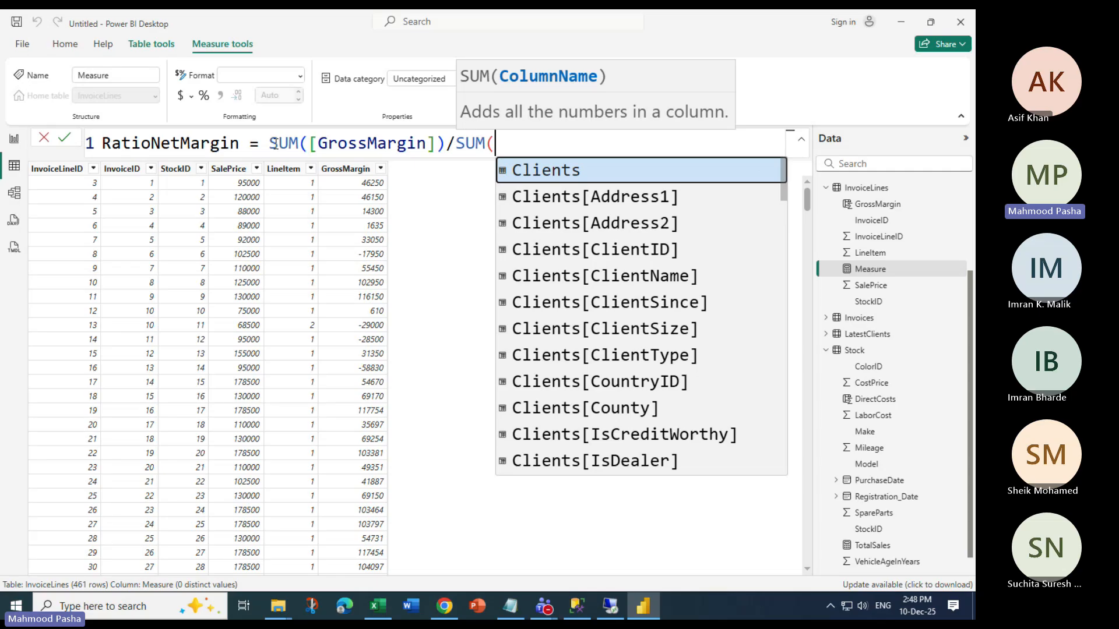
type("[s")
key("Tab")
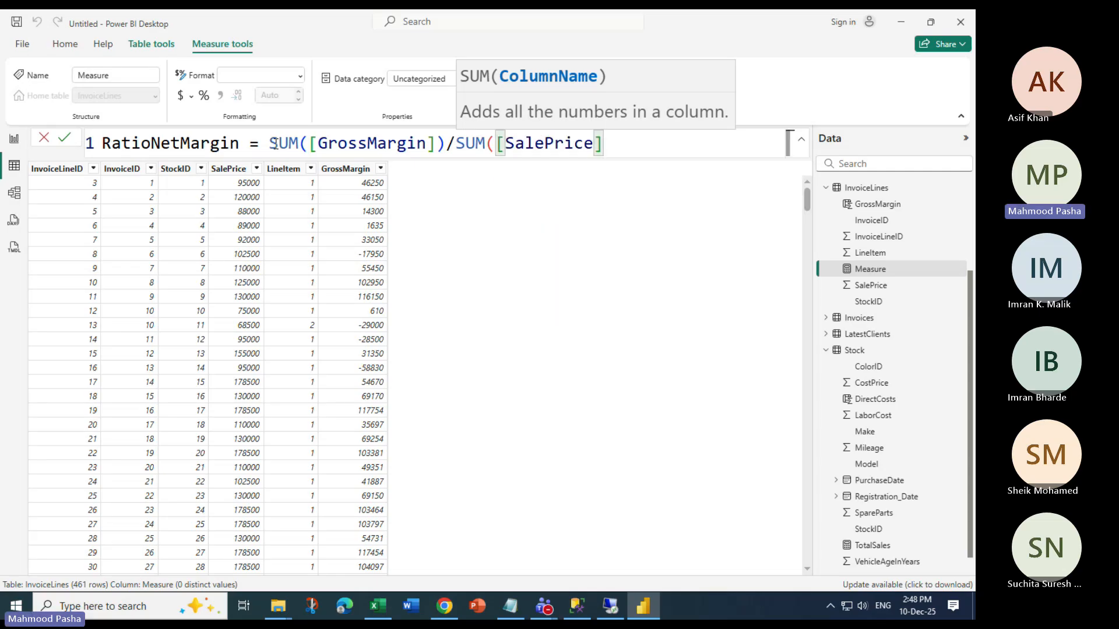
type(")")
key("Return")
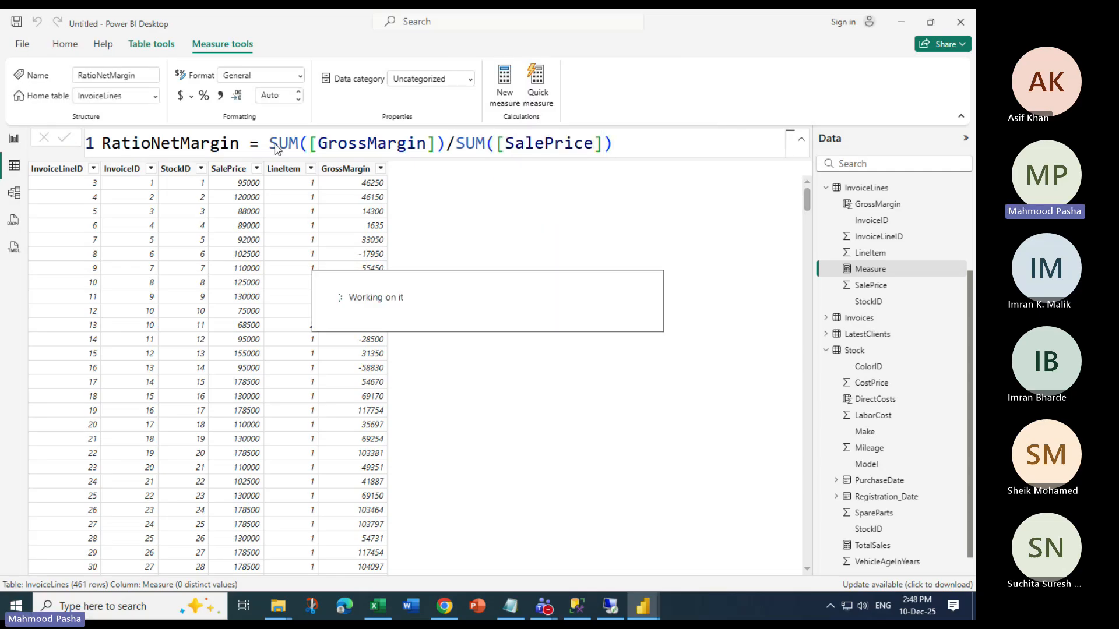
left_click(873, 273)
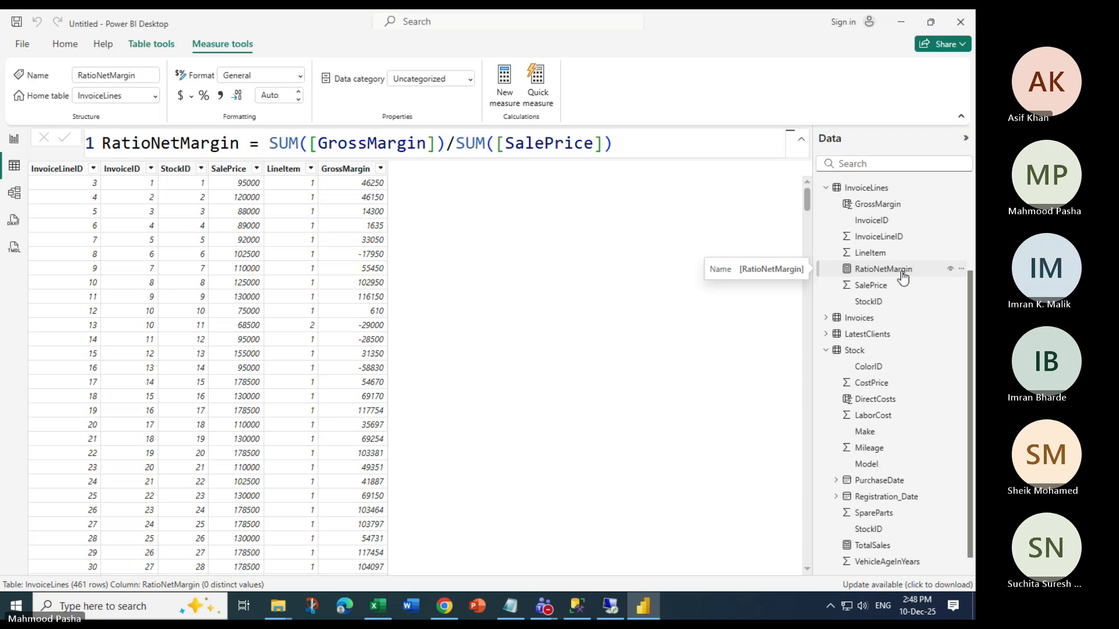
left_click(571, 25)
key("alt+Tab")
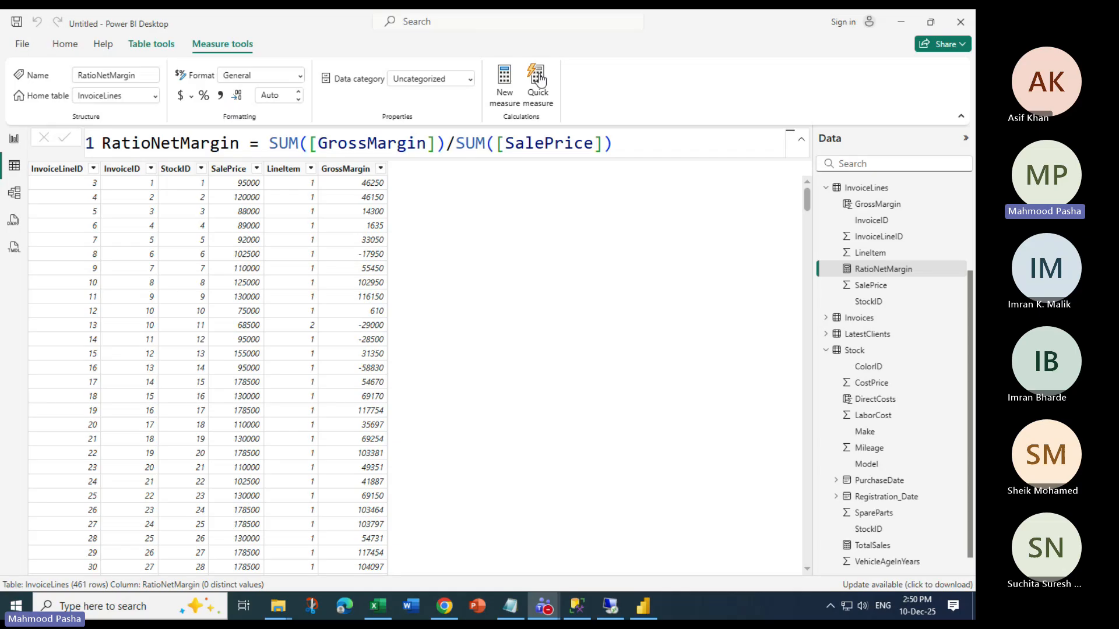
Add a card visual showing the RatioNetMargin measure to report Page 1, below the TotalSales card
left_click(13, 141)
left_click(216, 229)
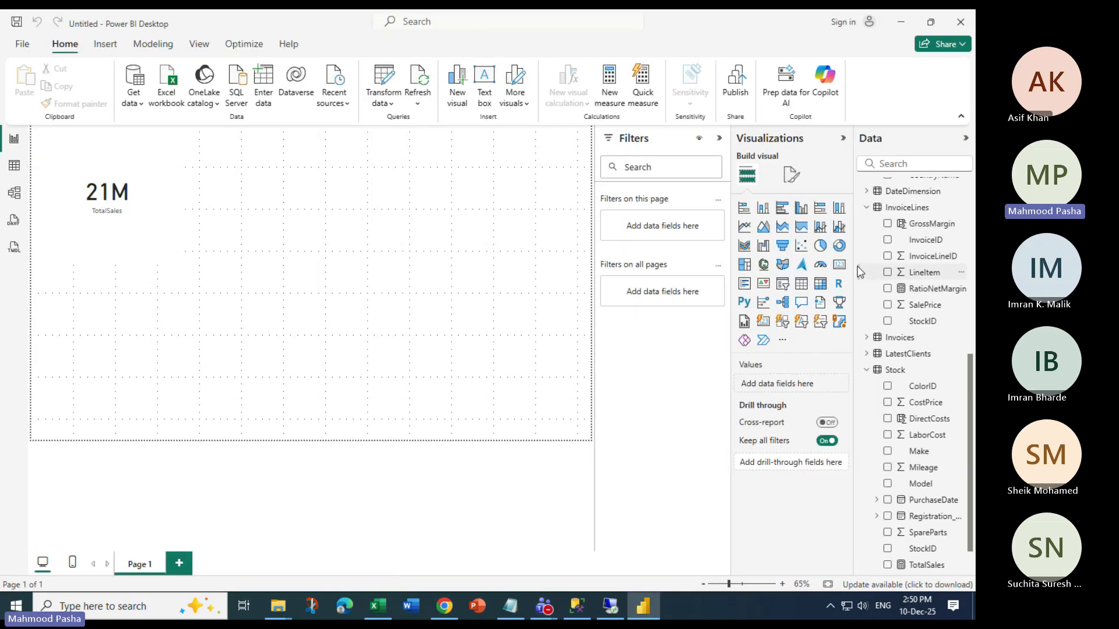
left_click(839, 265)
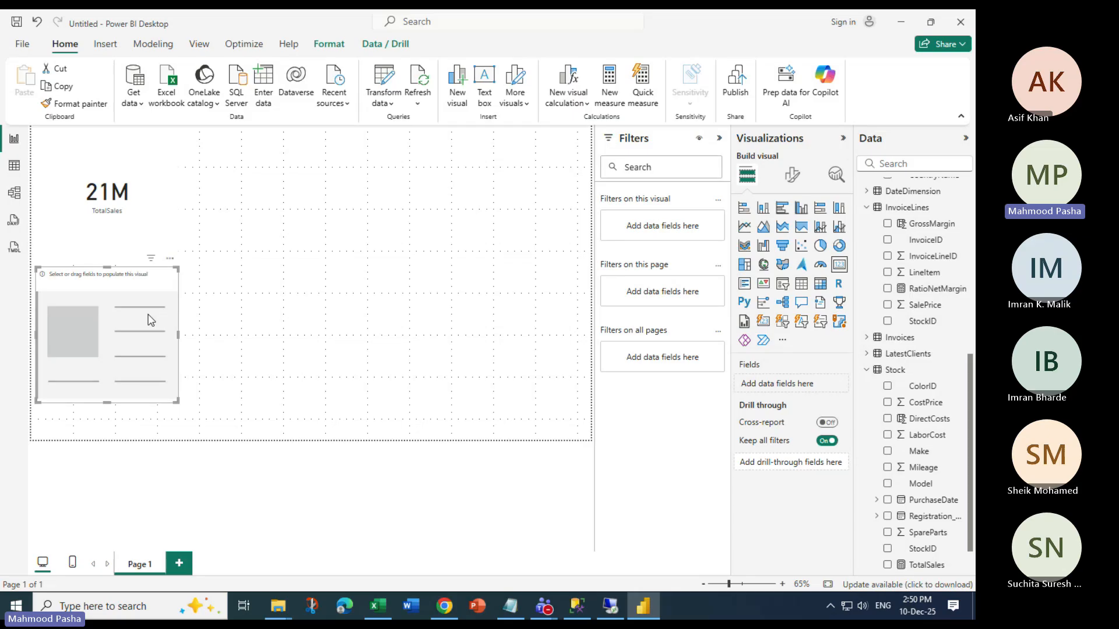
left_click_drag(937, 288, 157, 335)
left_click(931, 289)
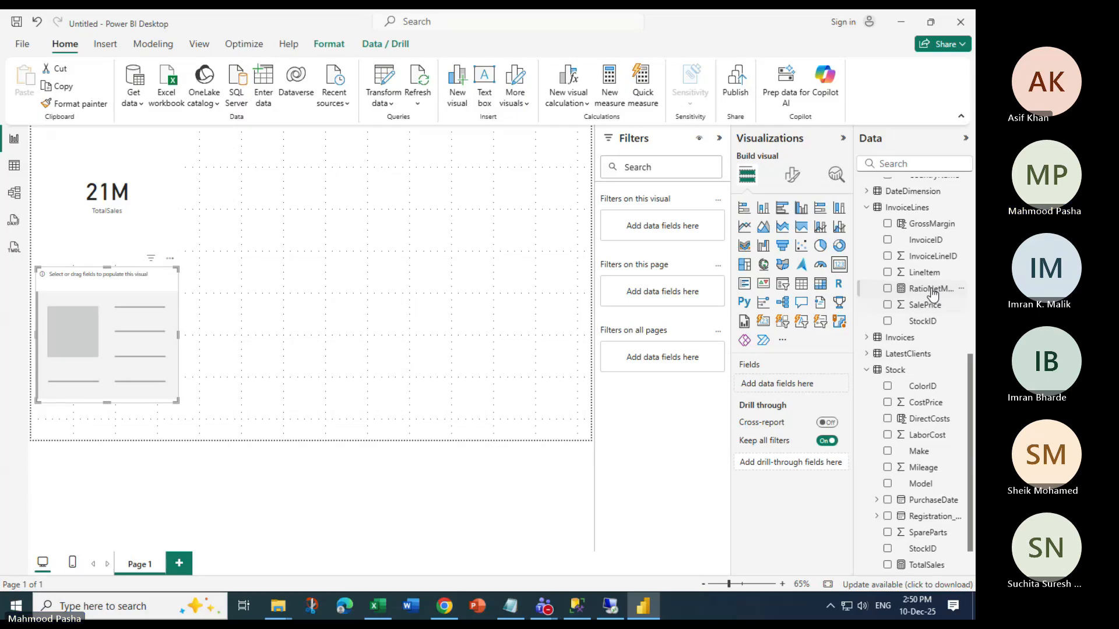
left_click(931, 290)
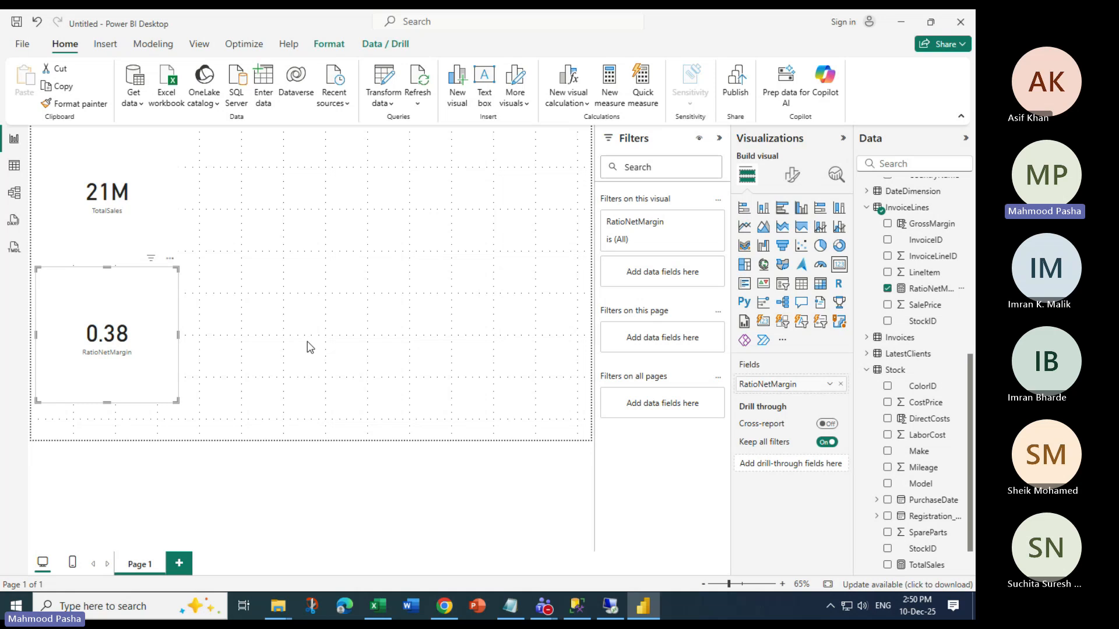
left_click(310, 348)
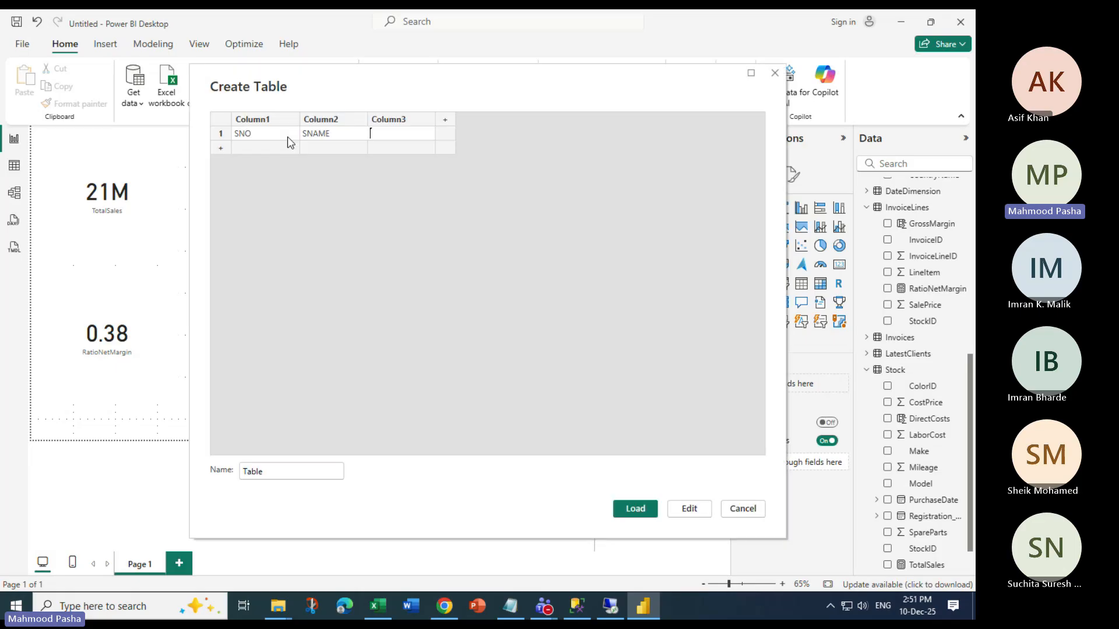
Enter a STUDENT table with SNO, SNAME, SFEE, SCOURSE headings and rows 1 Apple 65756 CISE, 2 Mango 37374 HCSE, 3 Orange 36474 ACSE
type("SFEE")
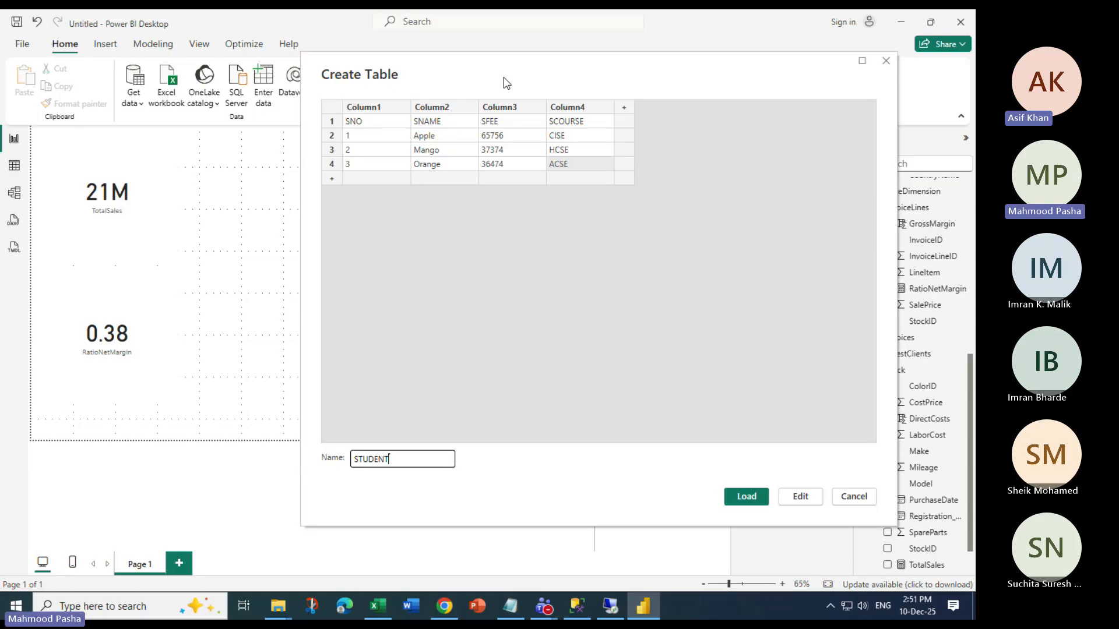
left_click_drag(507, 83, 344, 75)
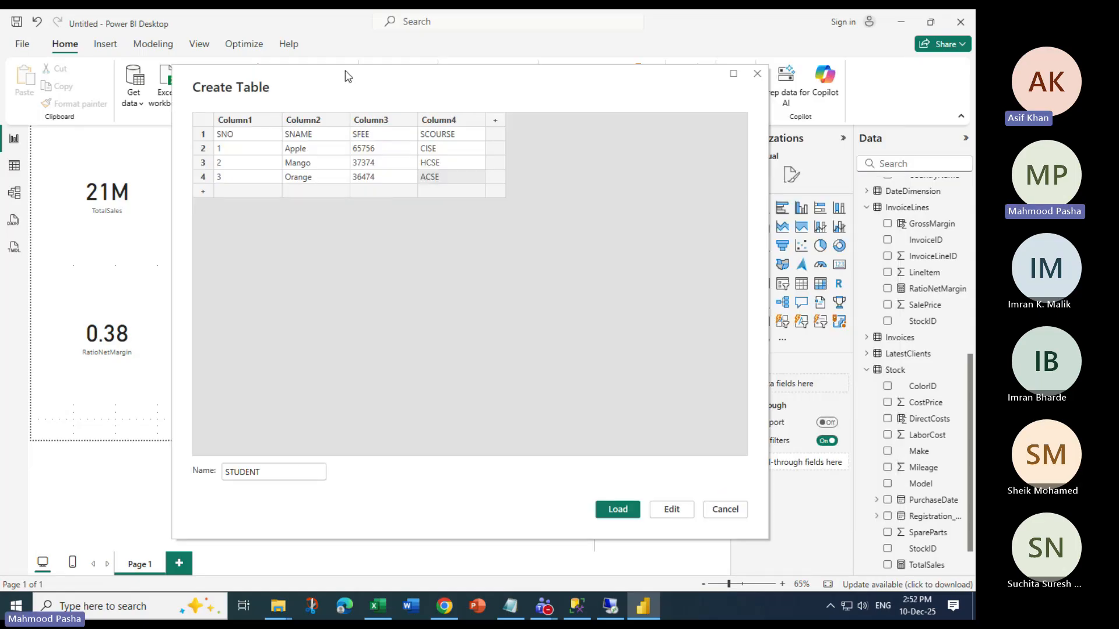